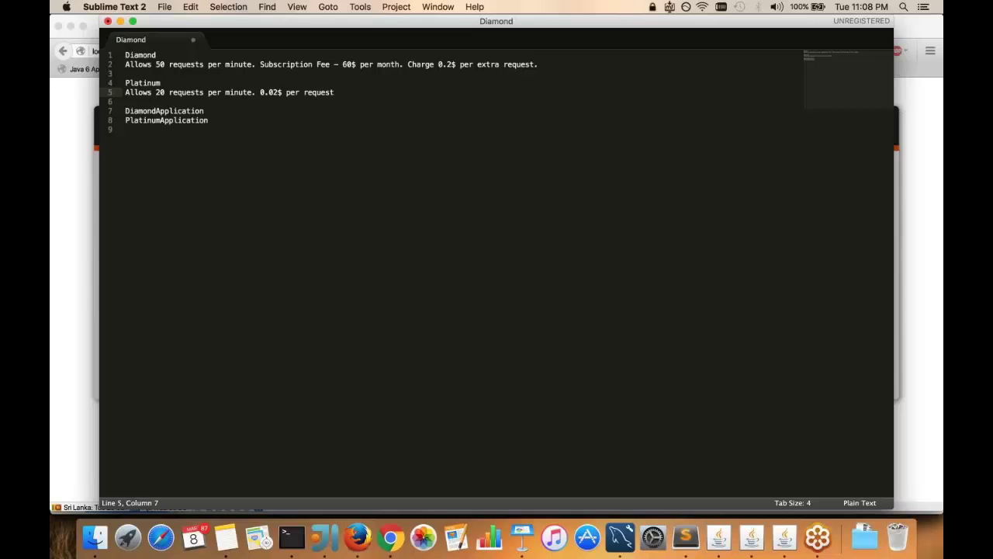
Log in to the Admin Dashboard with the admin credentials and open the Throttling Tiers list
key("super+Tab")
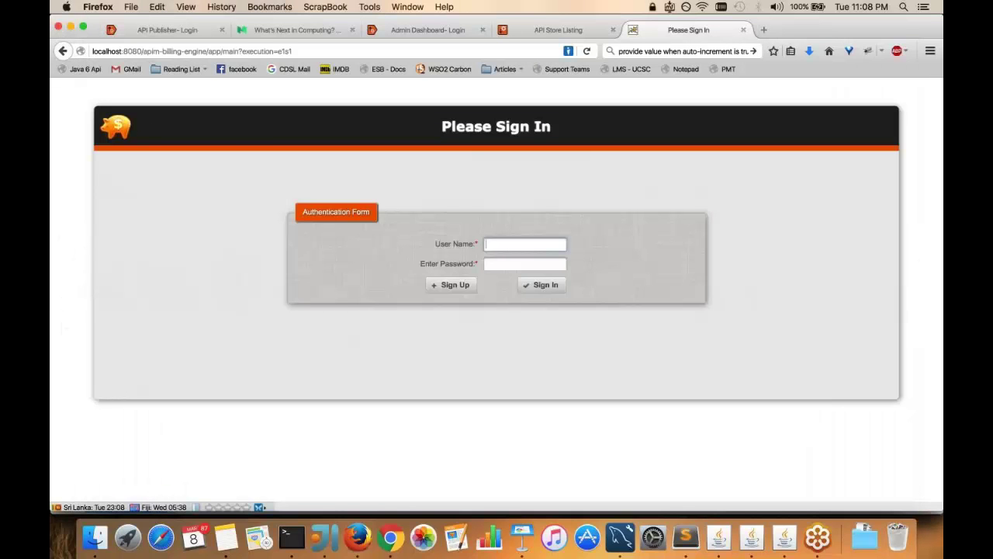
key("super+3")
key("Tab")
type("admin")
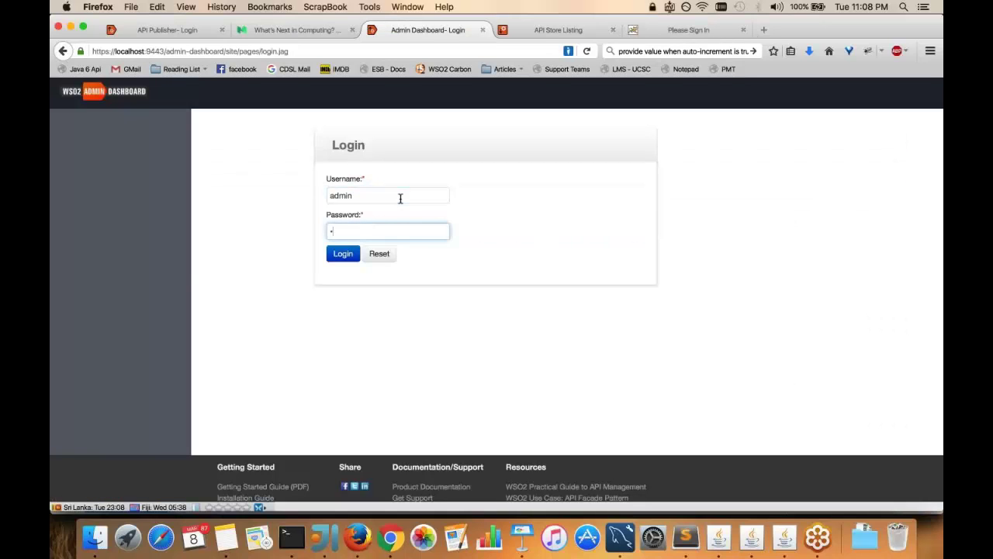
key("Return")
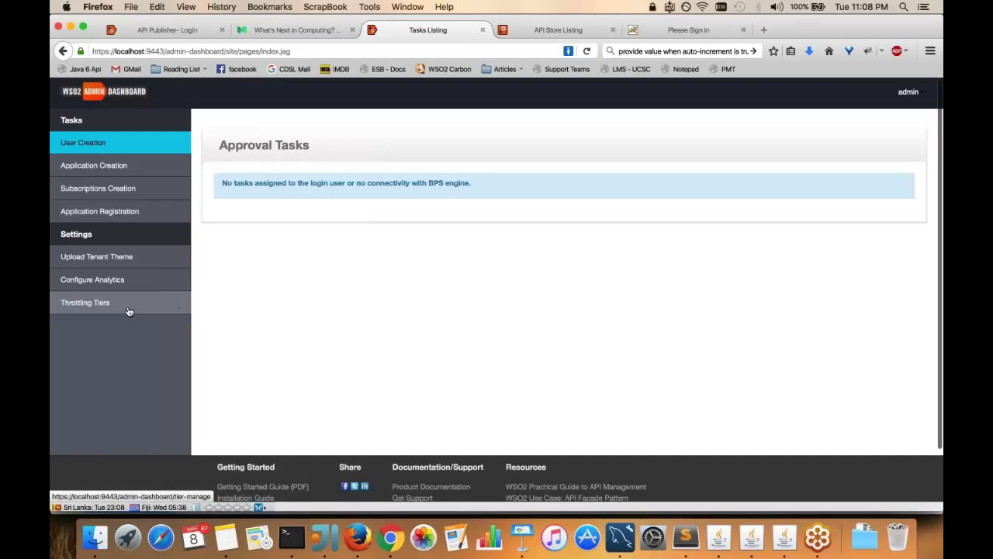
left_click(129, 309)
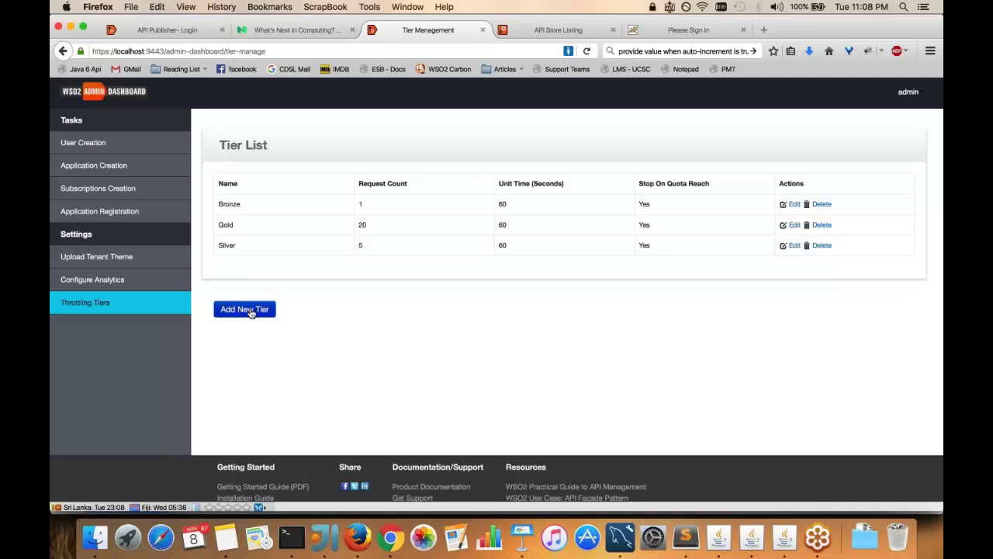
Start a new tier named Diamond allowing 50 requests per 60 seconds
left_click(262, 309)
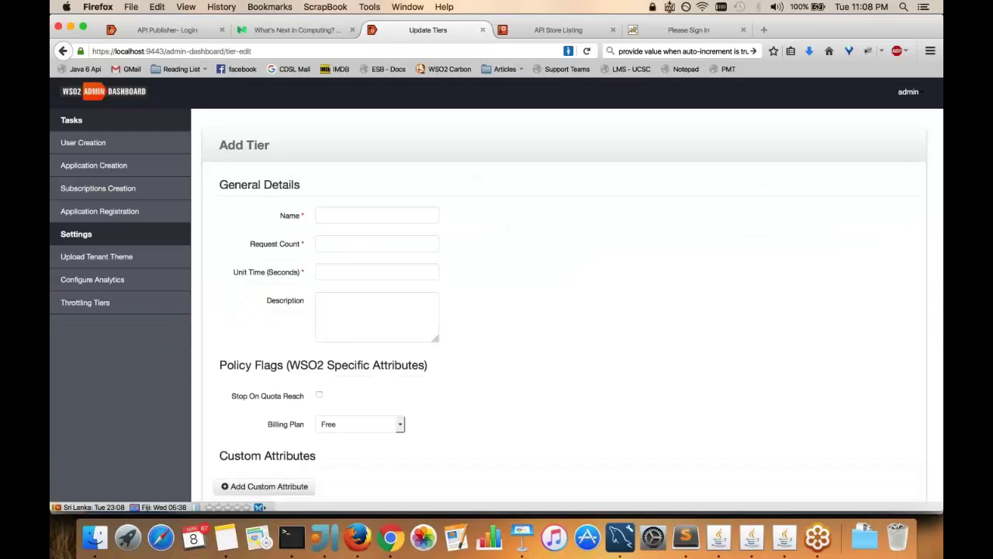
key("super+Tab")
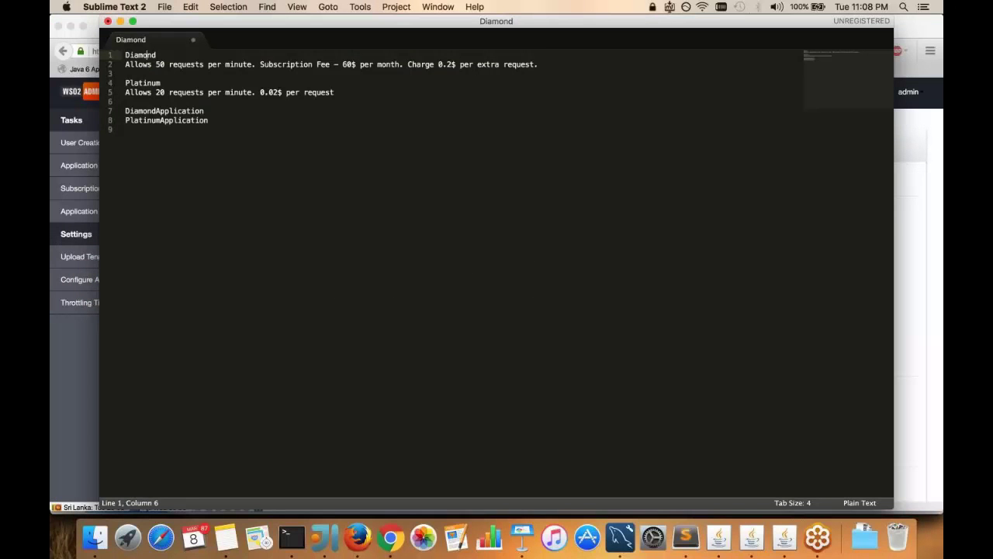
key("super+shift+Left")
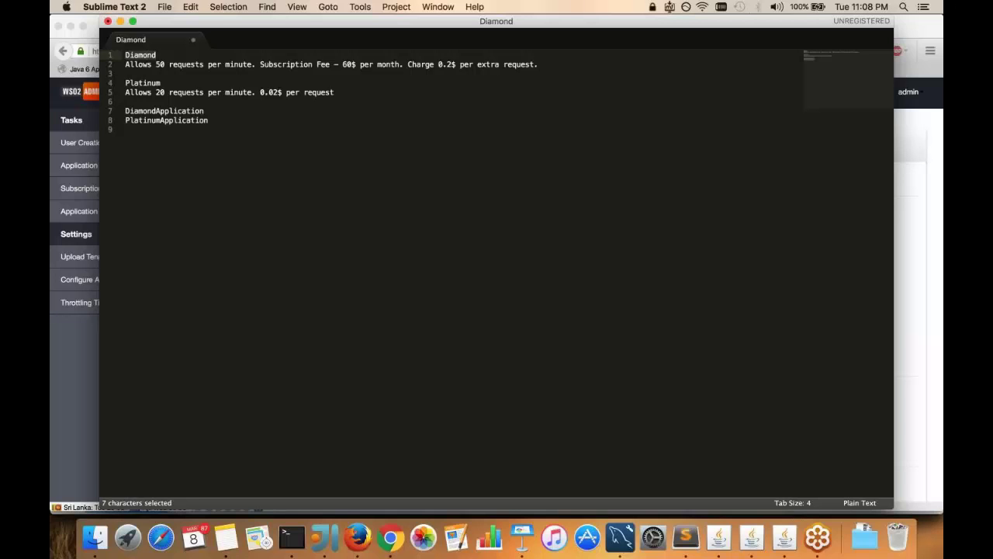
key("super+c")
key("super+Tab")
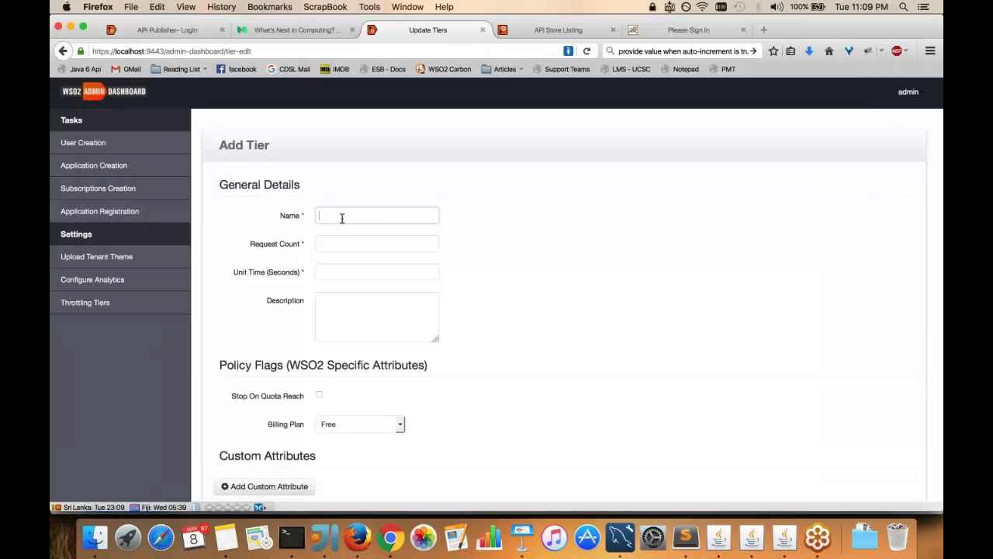
left_click(341, 216)
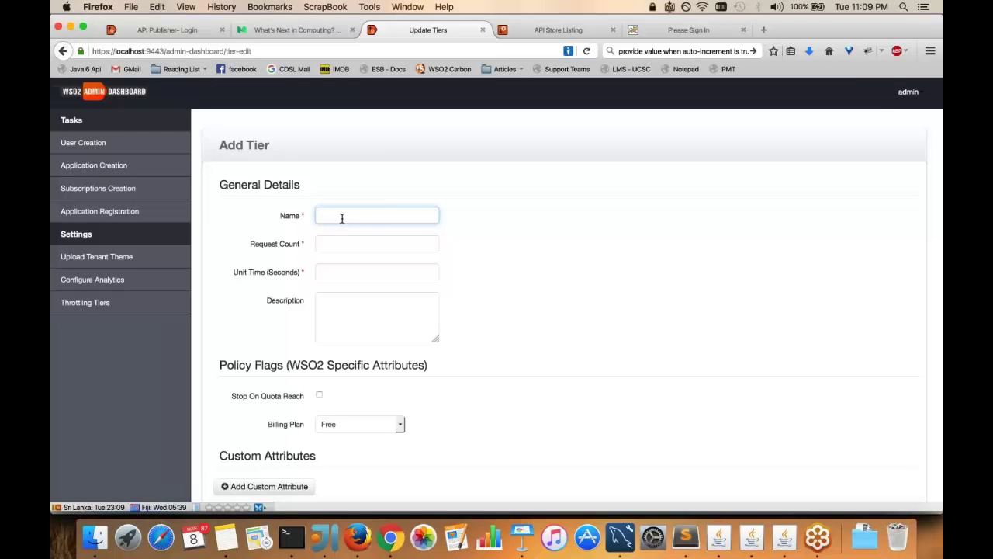
type("Diamond")
left_click(350, 248)
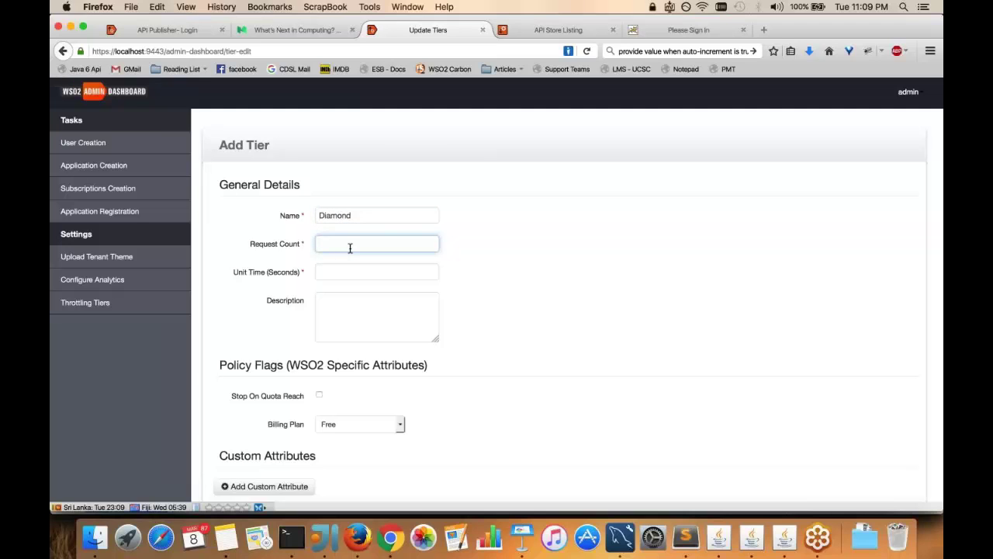
type("50")
key("Tab")
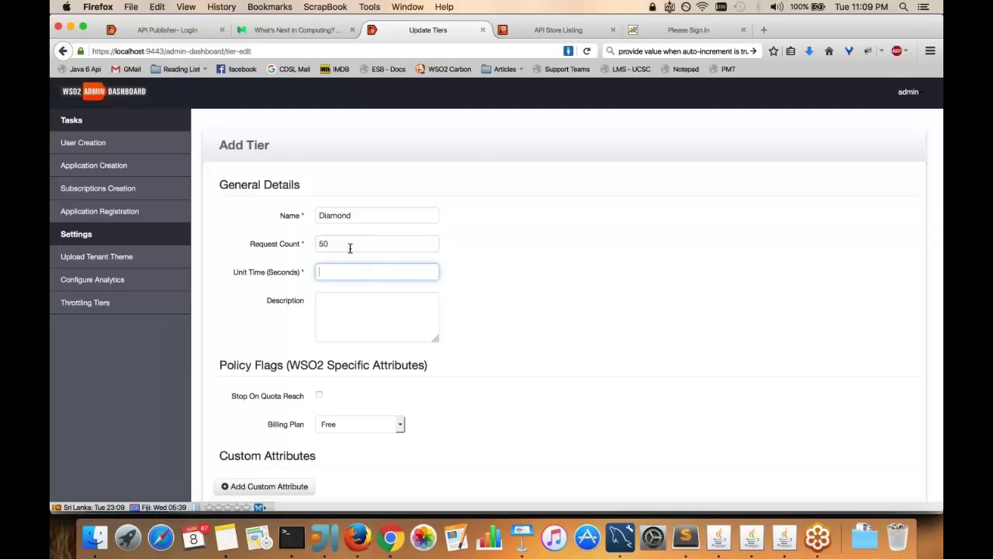
type("60")
Paste the Diamond fee description from the notes, choose Commercial billing, and save the tier
key("super+Tab")
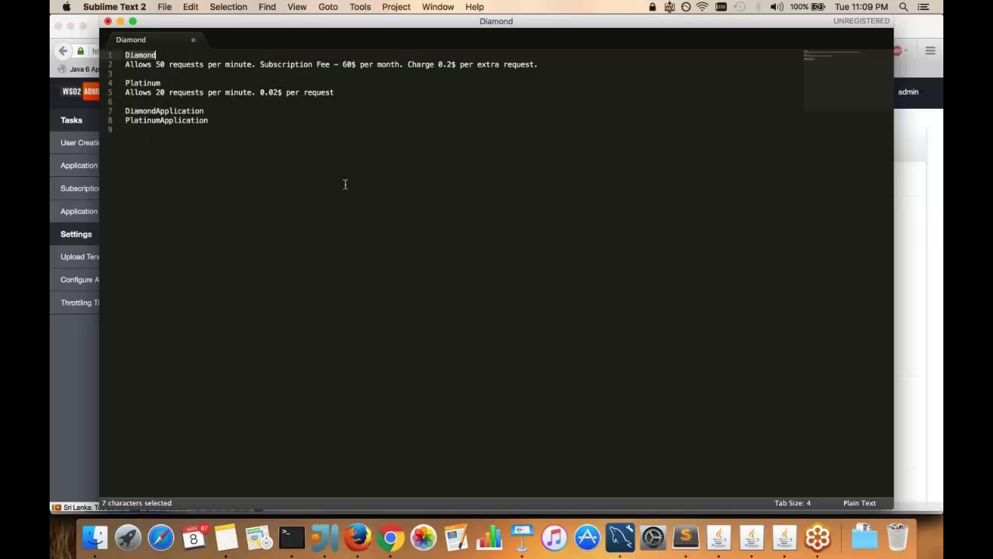
left_click(545, 67)
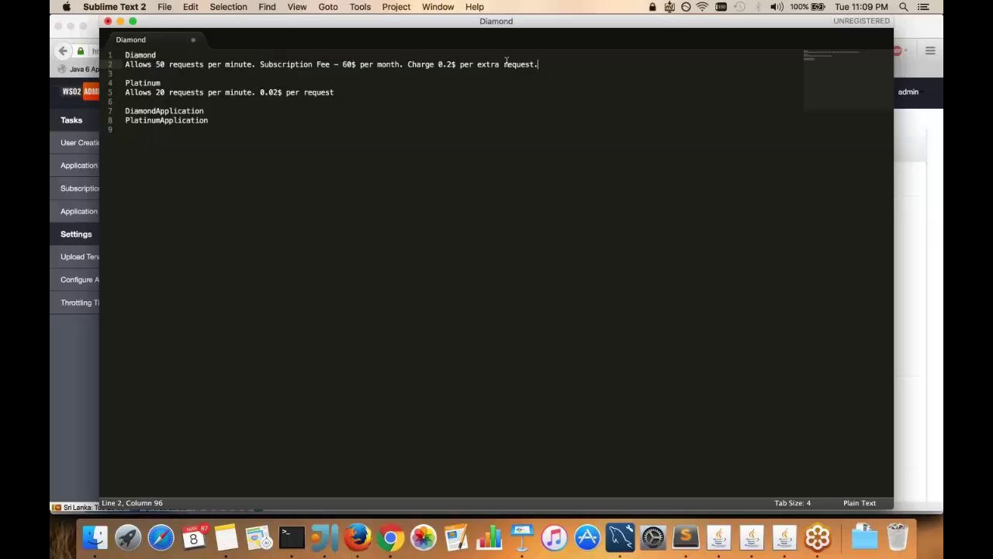
double_click(322, 65)
key("super+l")
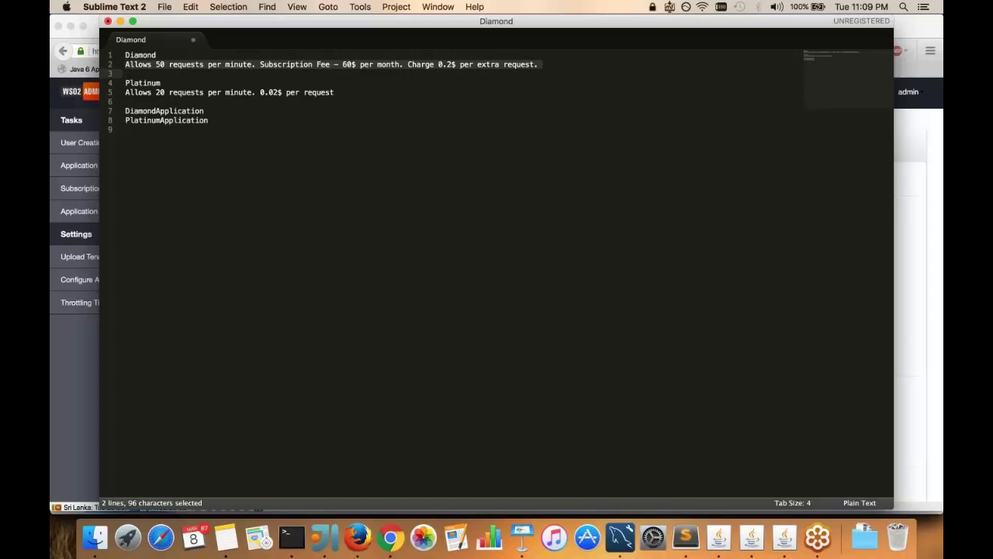
key("super+c")
key("super+Tab")
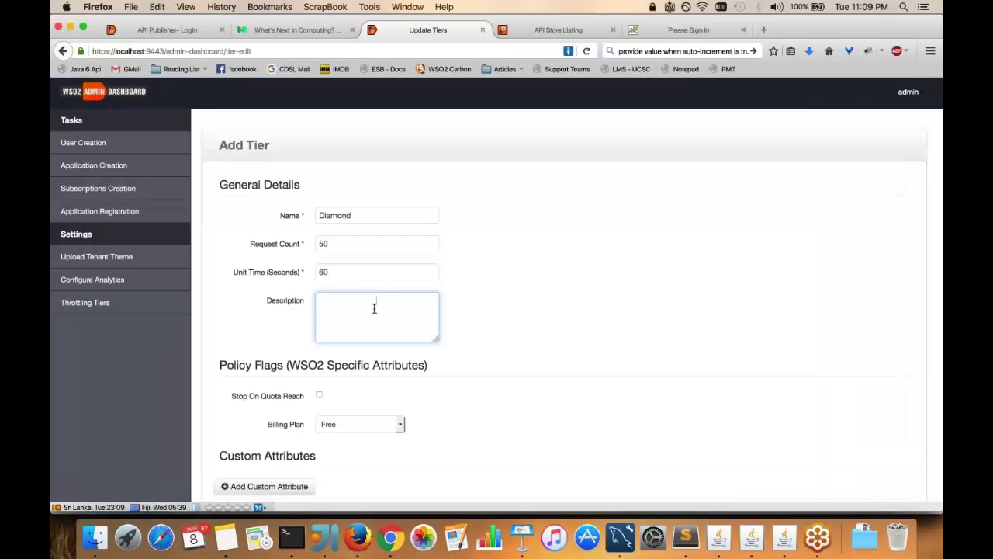
key("super+v")
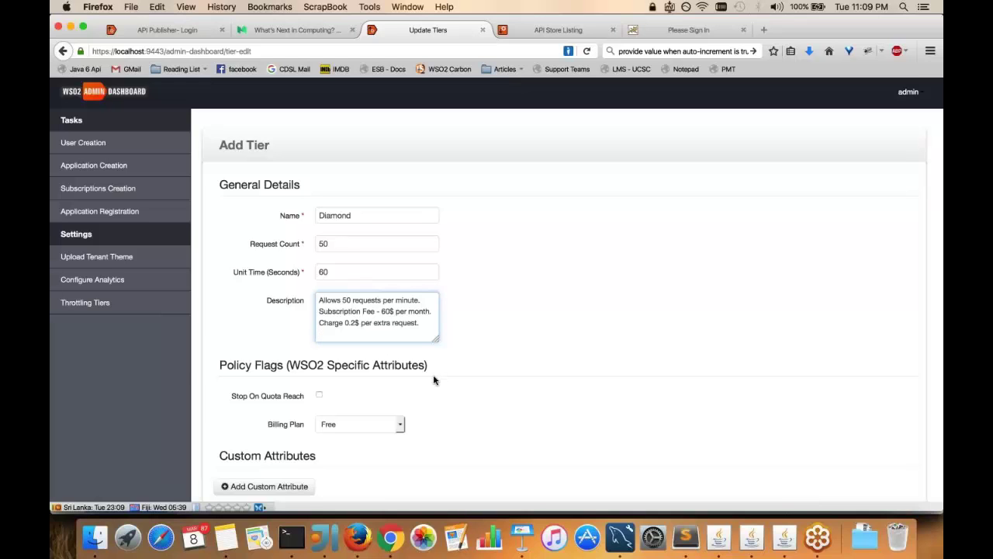
key("Return")
left_click(359, 424)
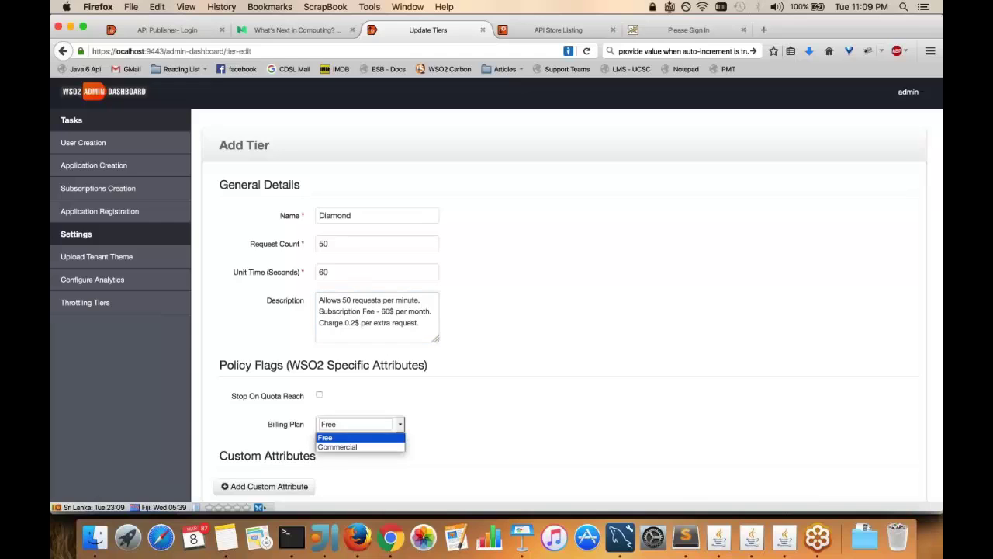
left_click(371, 448)
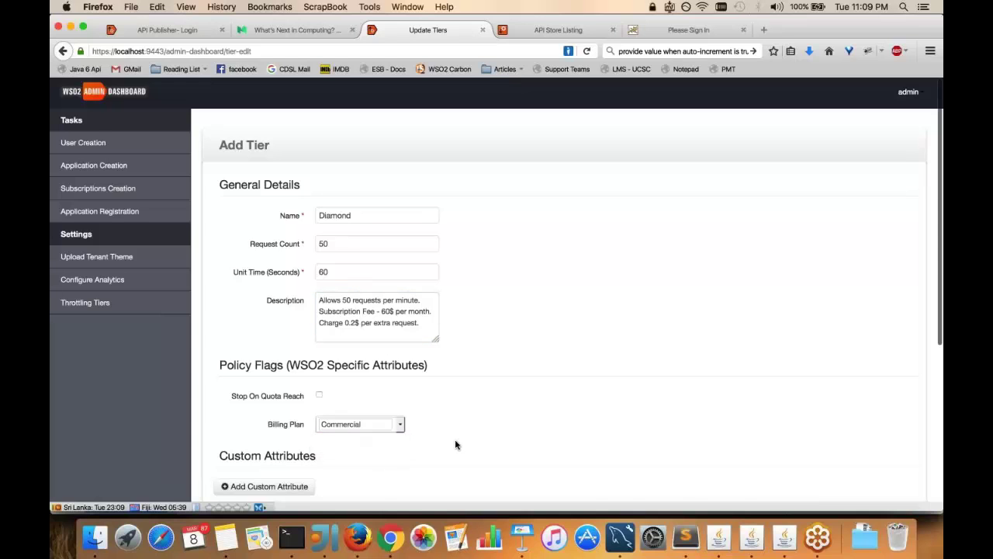
scroll(455, 444, "down", 2)
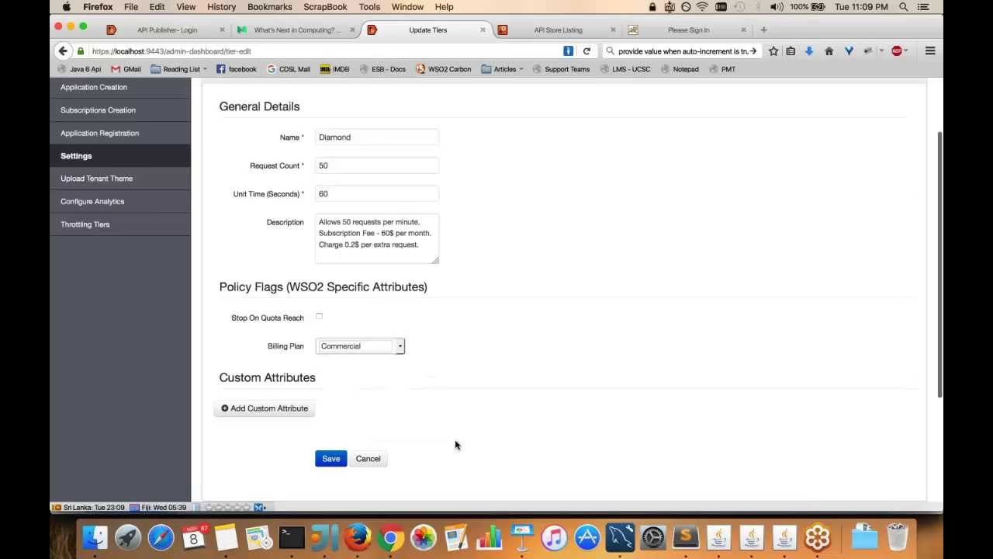
left_click(330, 458)
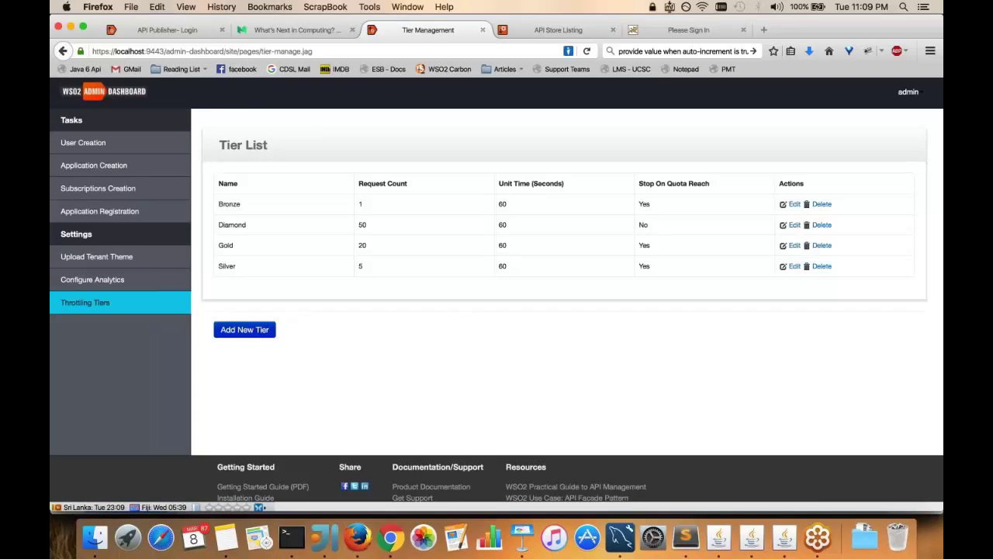
Start another new tier, copying the name Platinum from the notes and correcting its limit to 100
left_click(245, 329)
key("super+Tab")
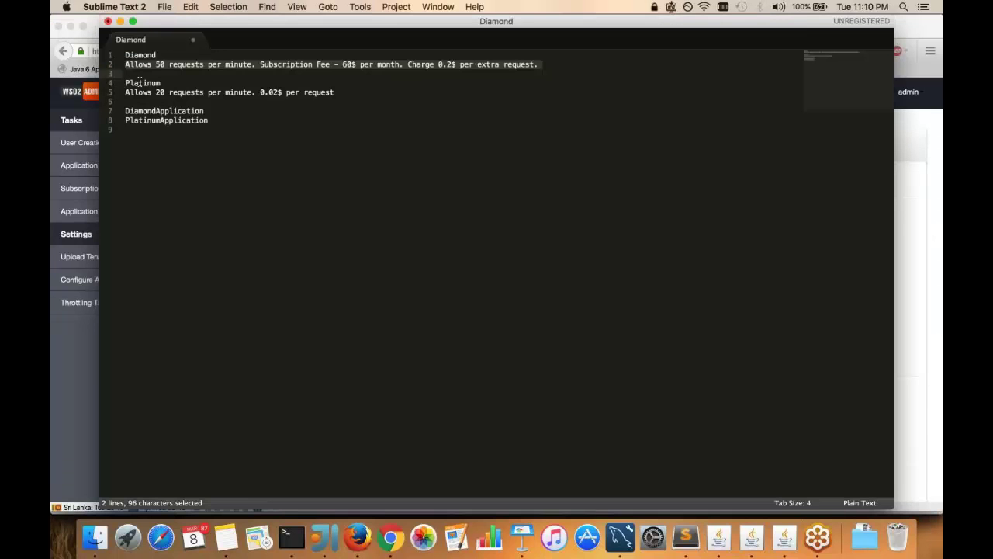
left_click(140, 82)
double_click(140, 83)
key("super+c")
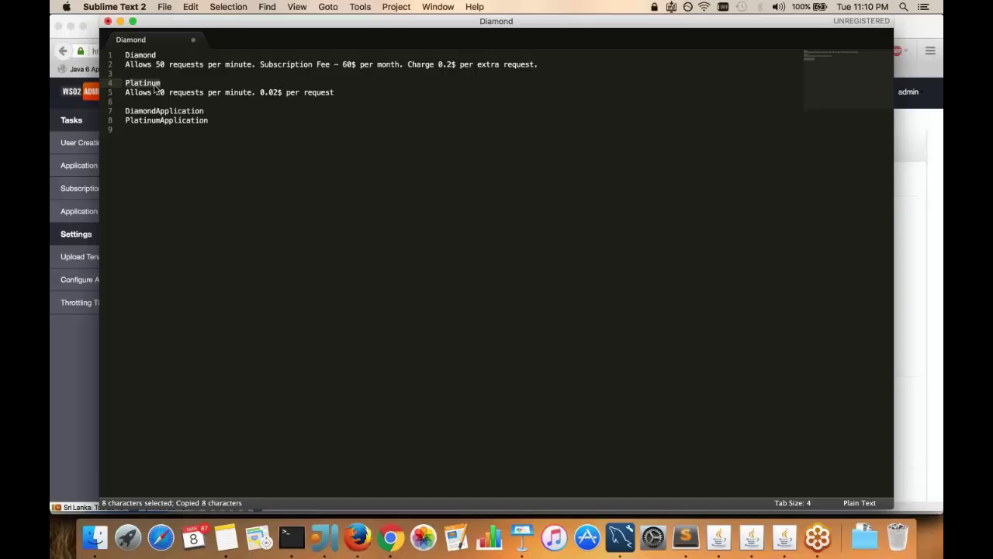
left_click(163, 94)
key("Left")
key("Left")
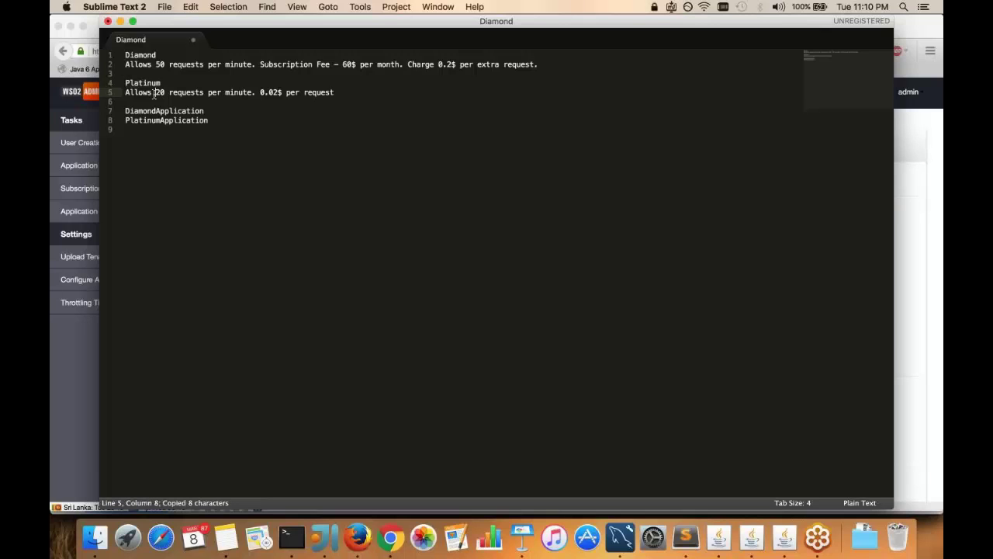
key("shift+Right")
key("shift+Right")
type("1000")
key("BackSpace")
key("Left")
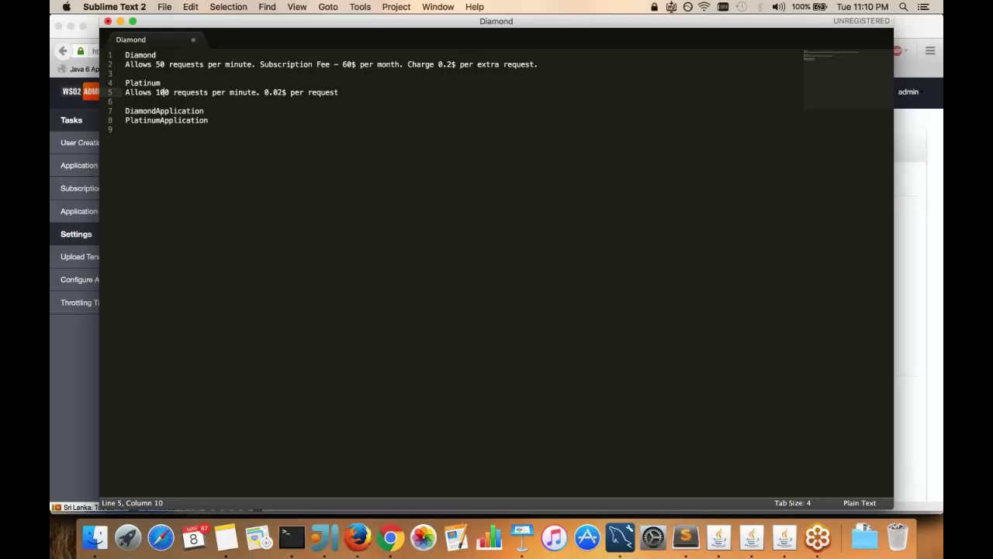
Fill in name Platinum, 100 requests per 60 seconds, and the Platinum description from the notes
key("super+Tab")
key("super+v")
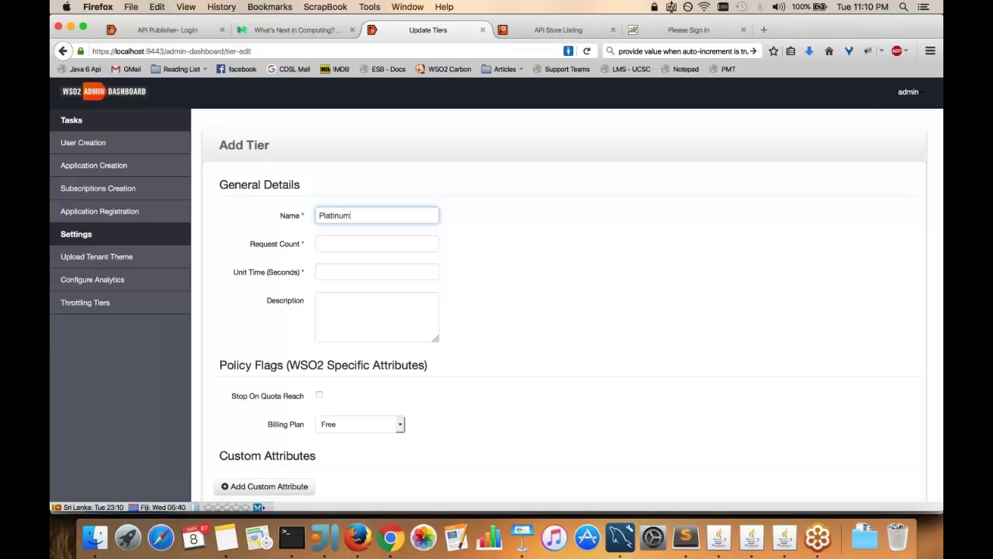
left_click(356, 250)
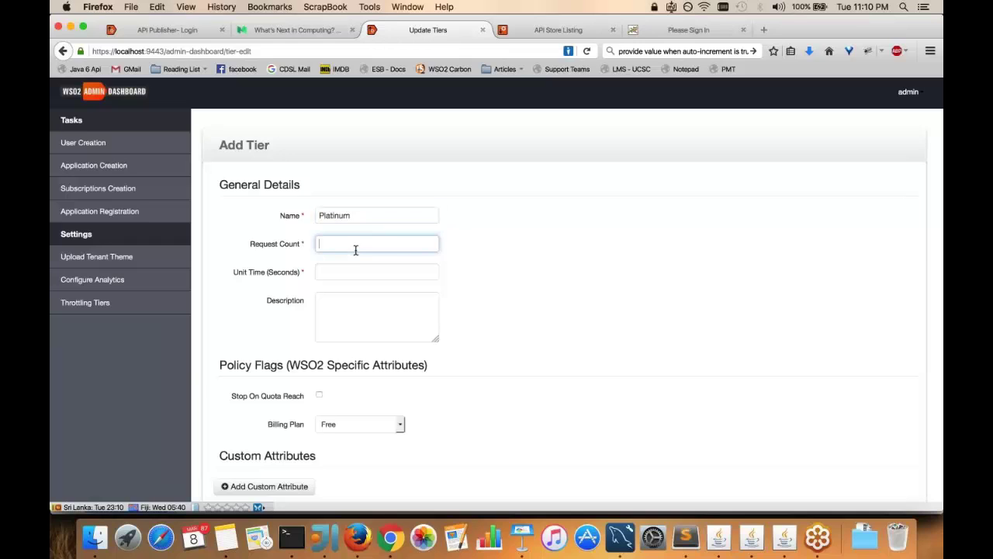
type("100")
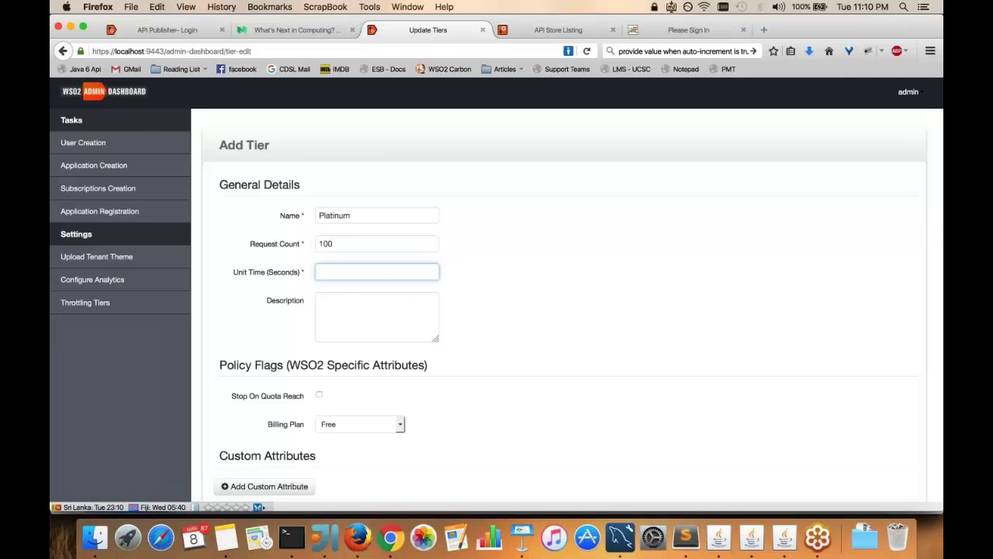
type("60")
key("super+Tab")
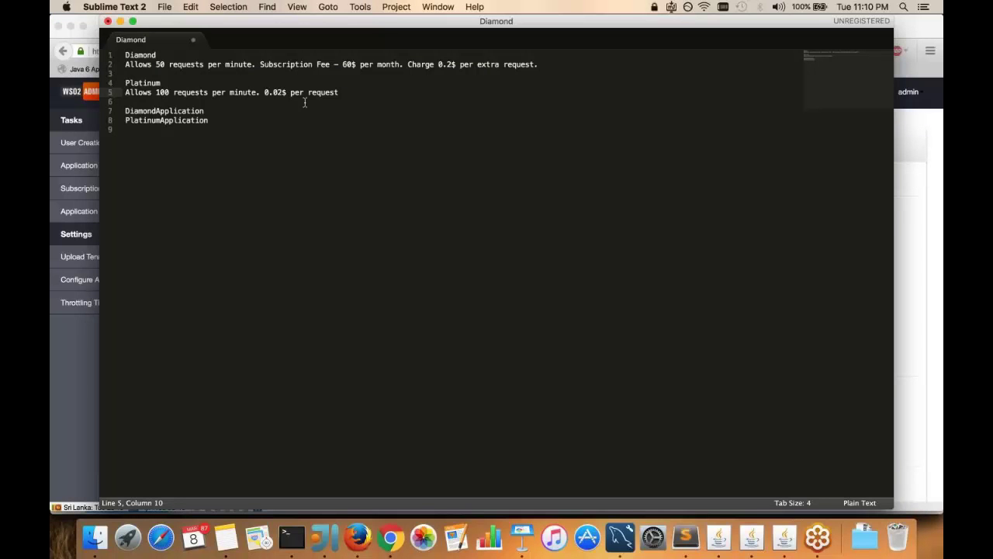
left_click(291, 92)
key("shift+Right")
key("shift+Right")
key("super+l")
key("super+c")
key("super+Tab")
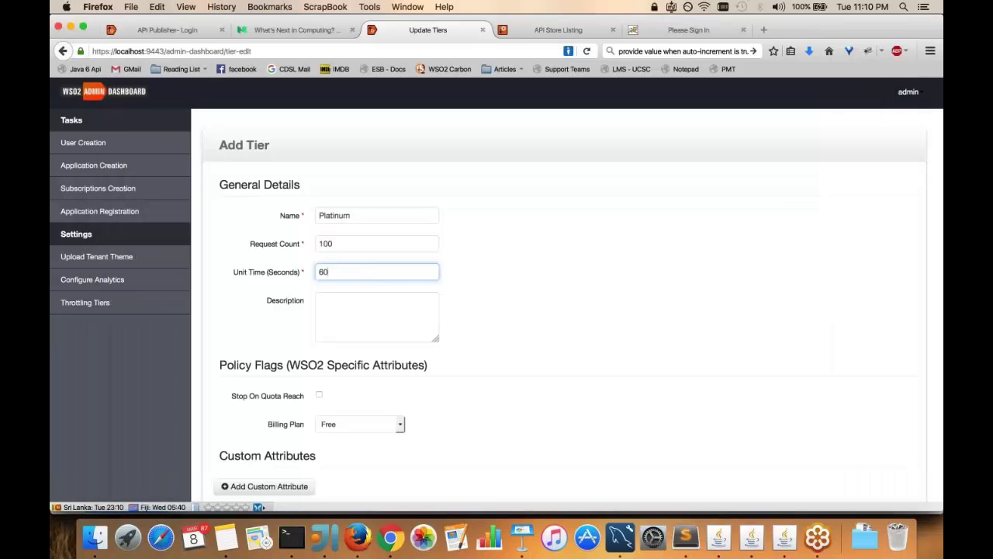
key("Tab")
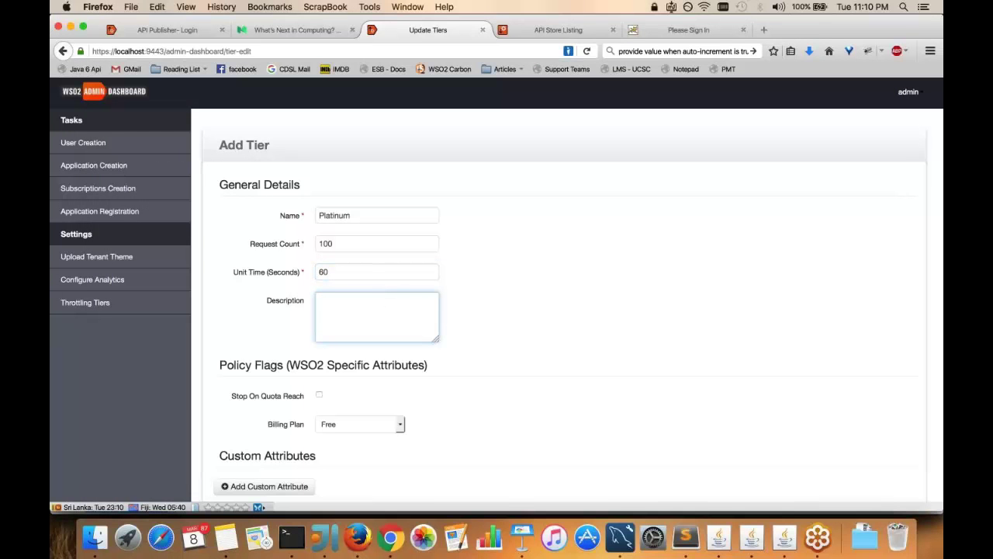
key("super+v")
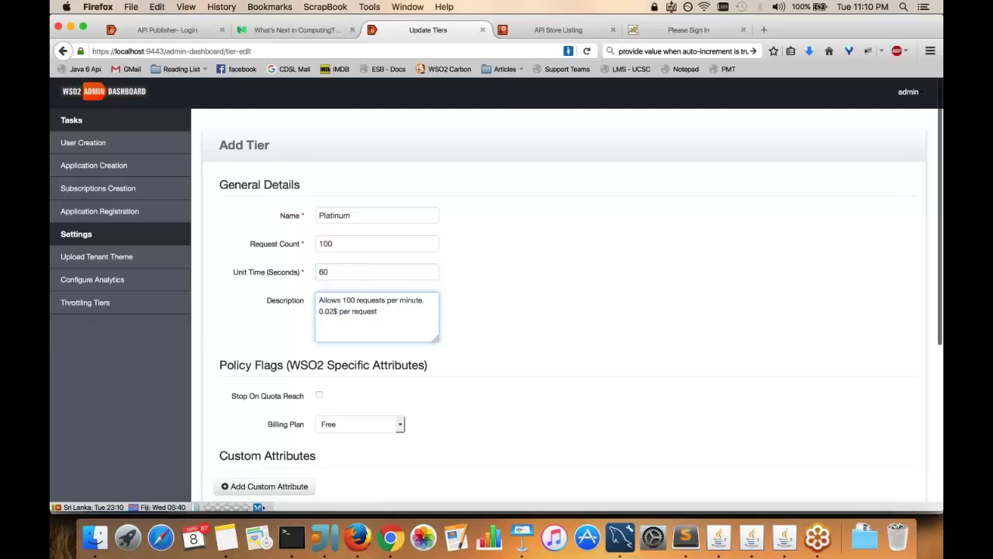
Enable Stop On Quota Reach, set the billing plan to Commercial, and save the Platinum tier
scroll(497, 385, "down", 1)
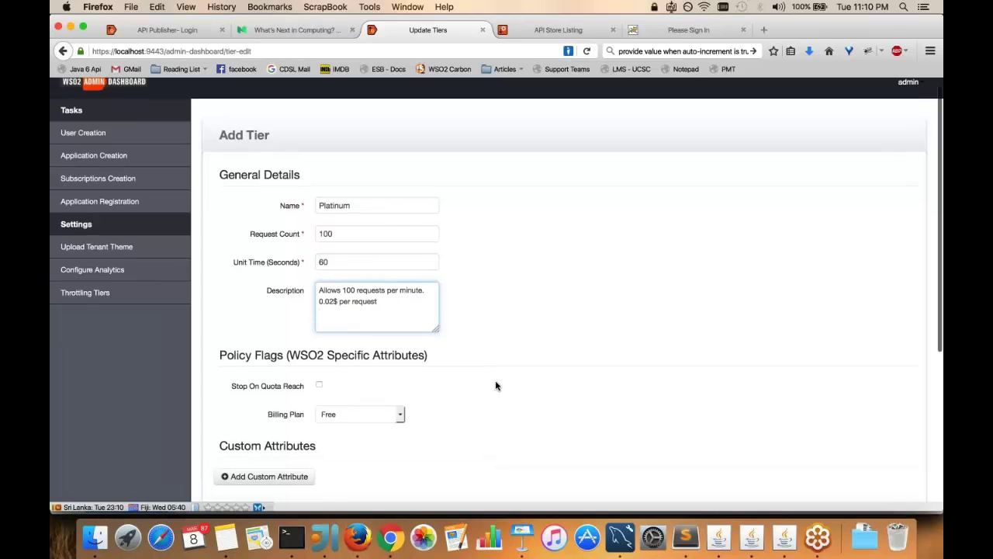
scroll(497, 385, "down", 5)
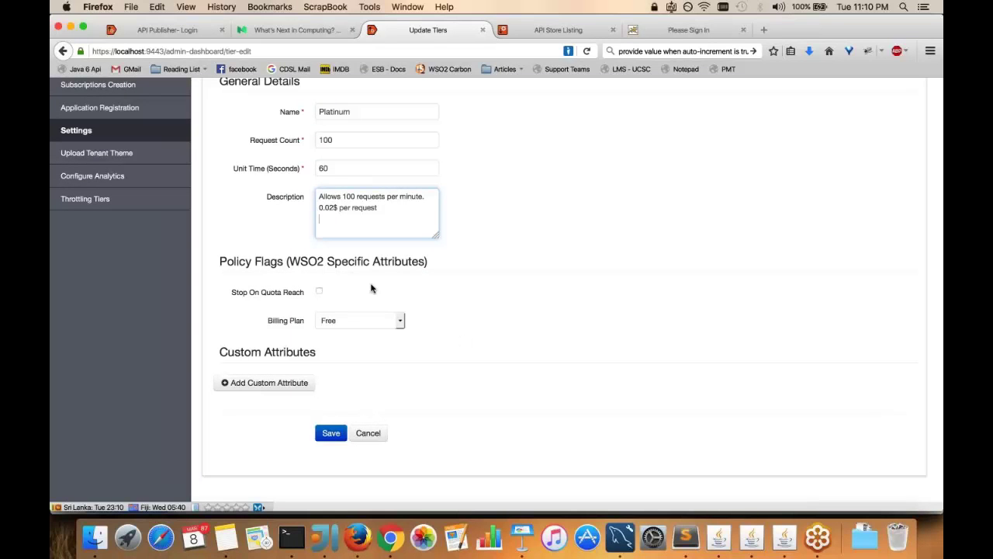
left_click(320, 293)
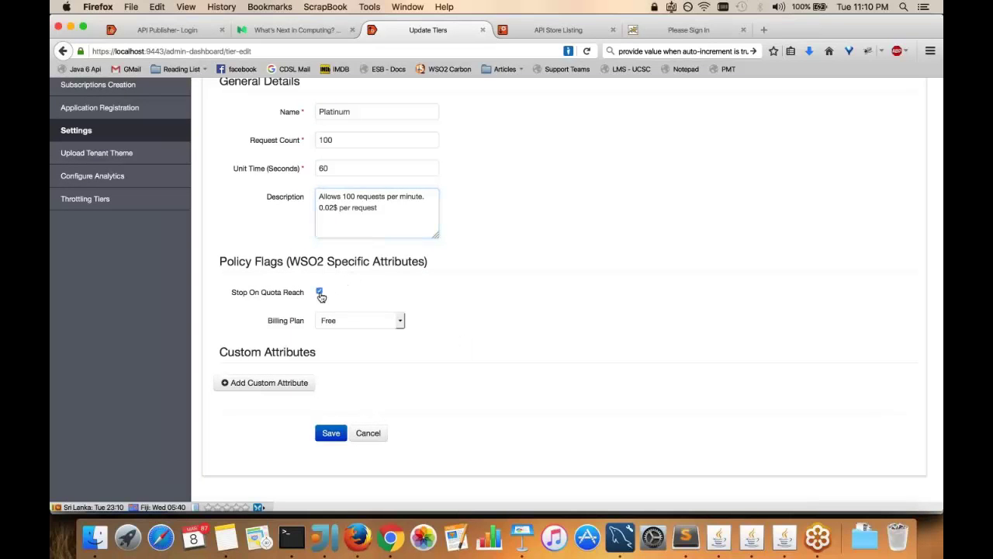
left_click(358, 320)
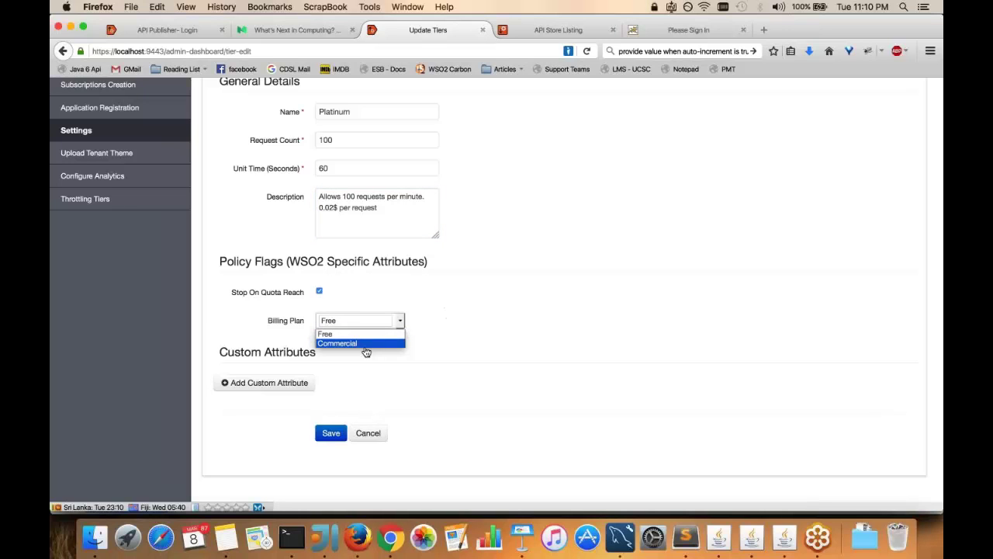
left_click(365, 345)
left_click(323, 436)
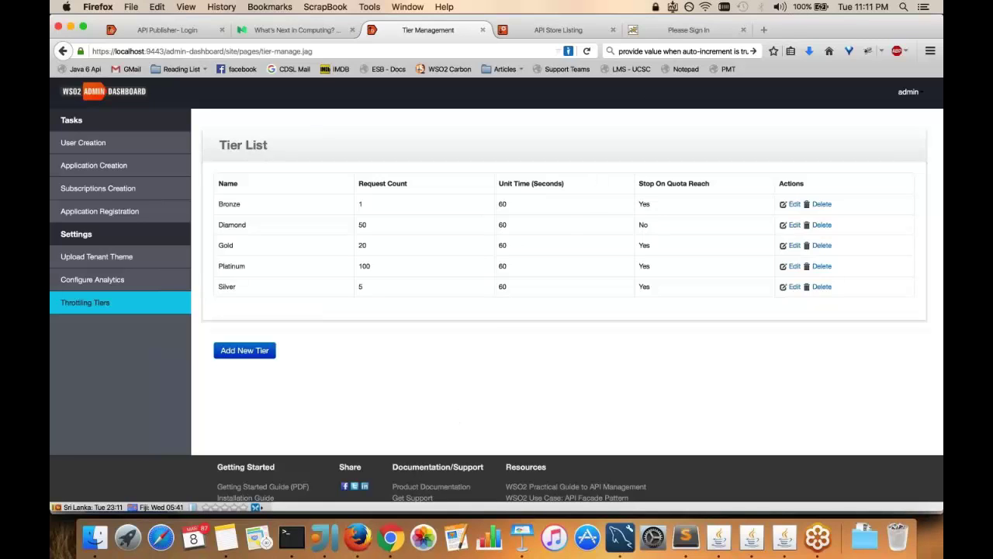
Sign in to the APIM Billing Engine with the admin user name and password, re-entering the password once
left_click(688, 30)
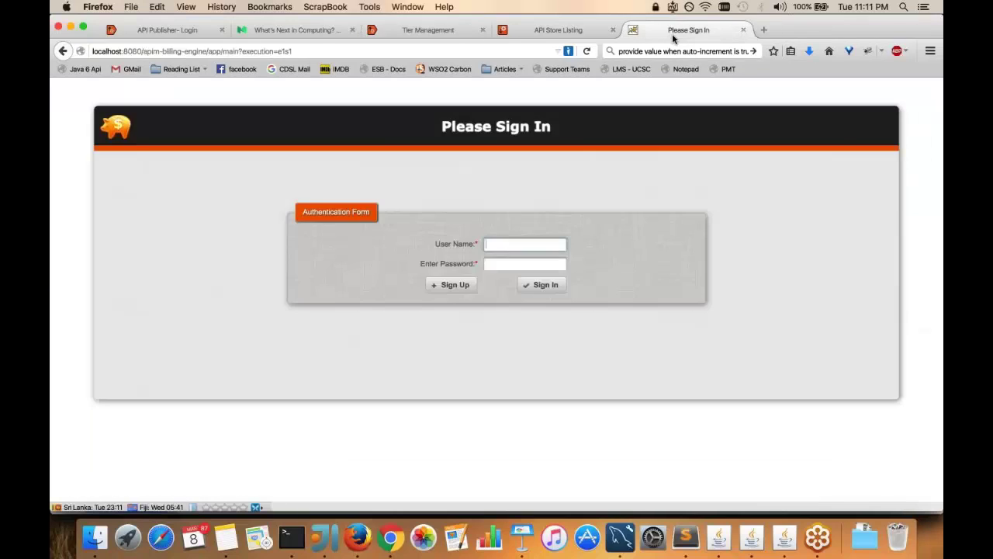
left_click(524, 244)
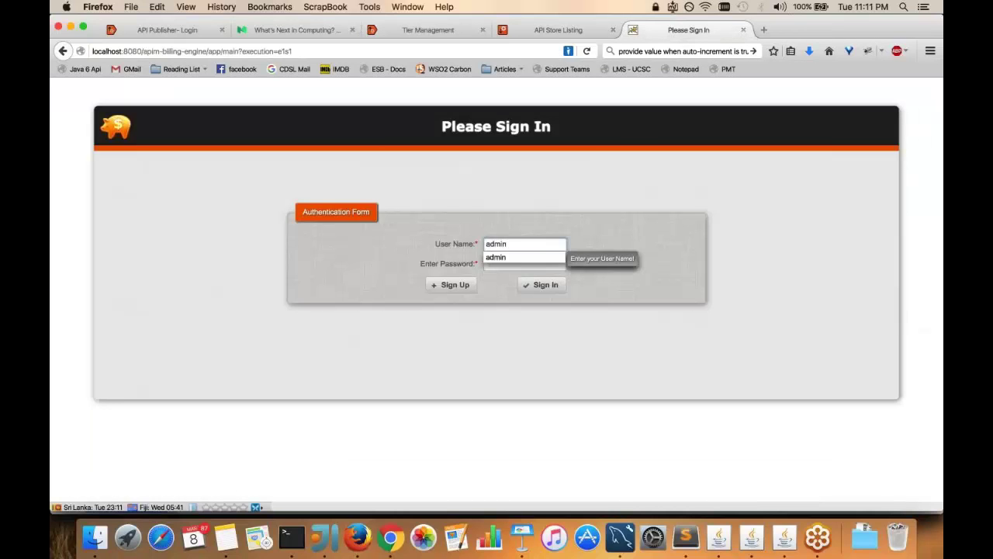
key("Tab")
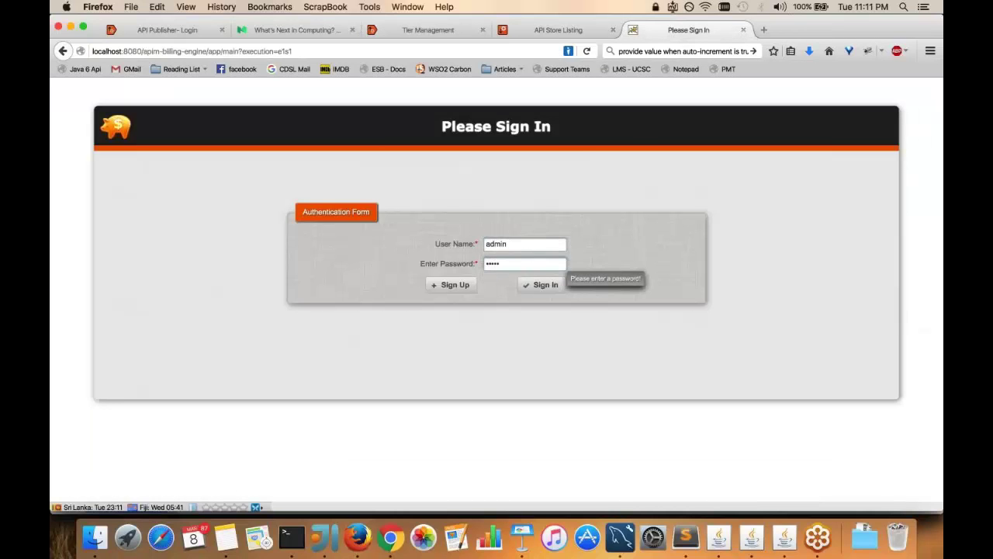
left_click(525, 284)
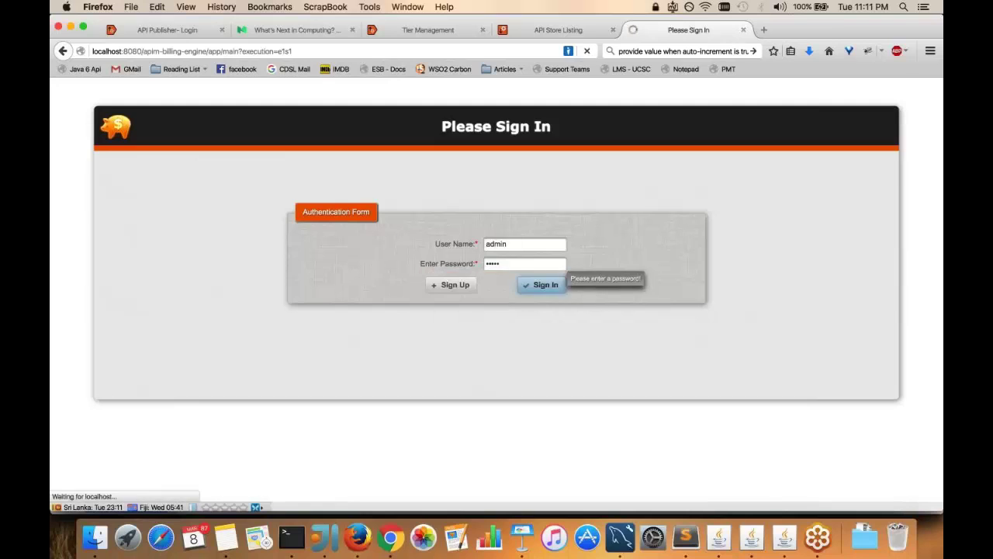
left_click(512, 244)
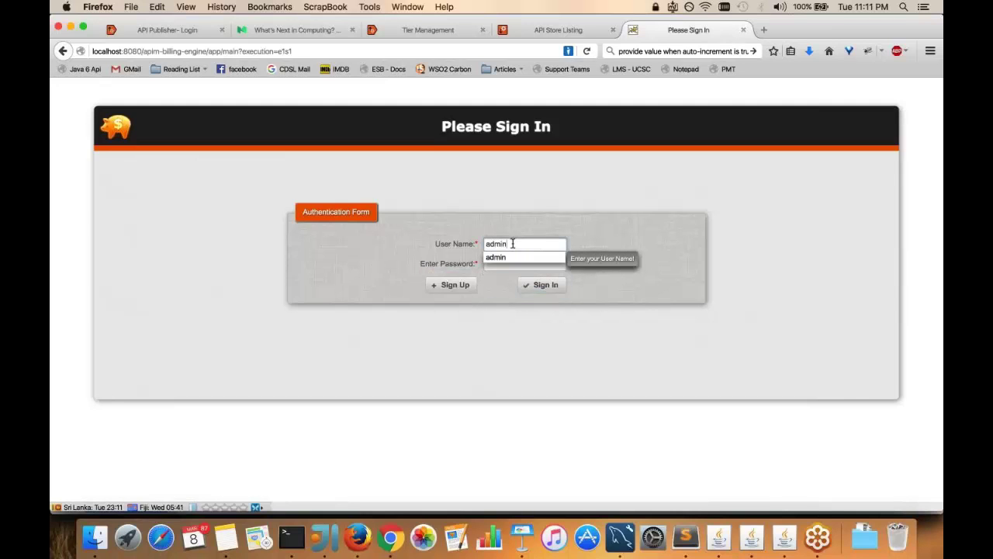
key("Tab")
type("admin")
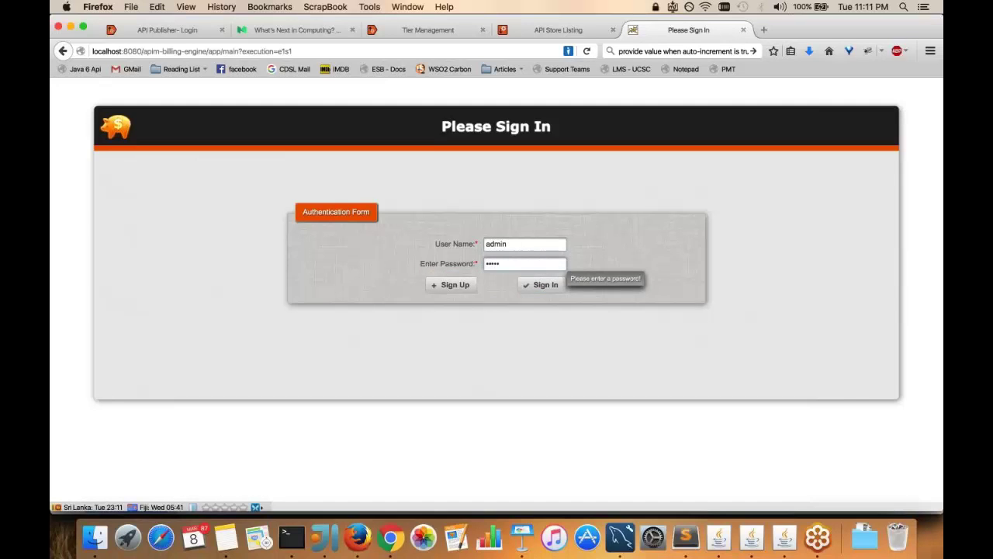
key("Return")
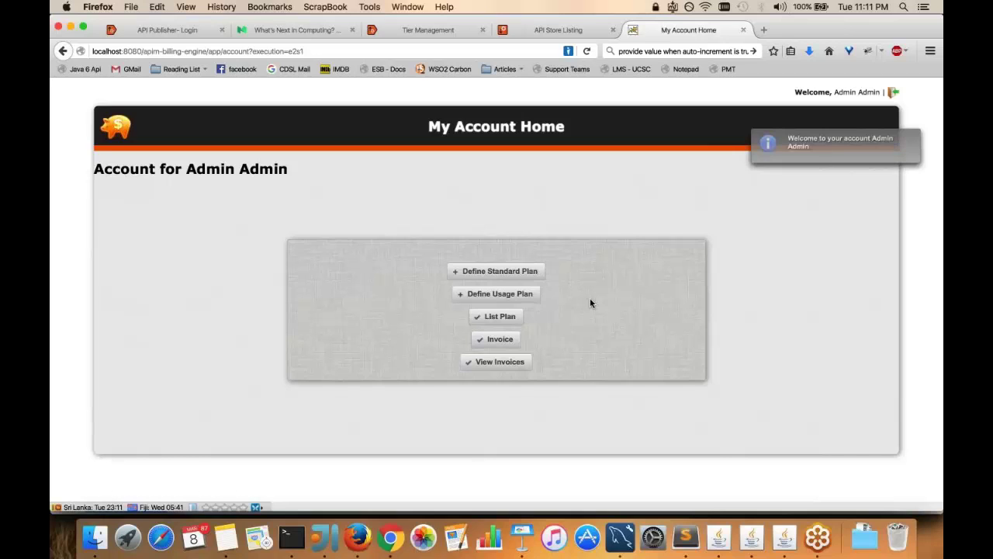
Start a new standard billing plan and name it Diamond, copied from the notes
left_click(530, 273)
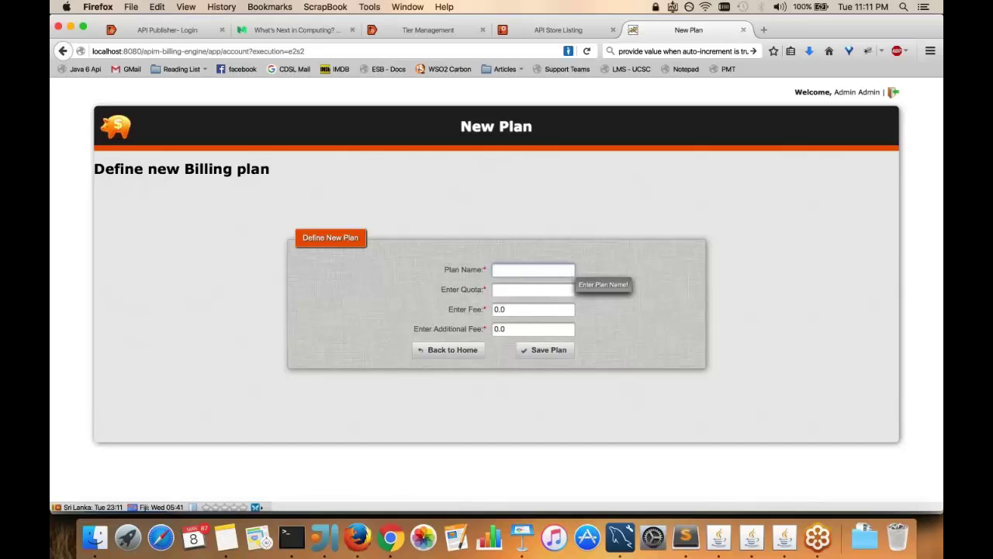
key("super+Tab")
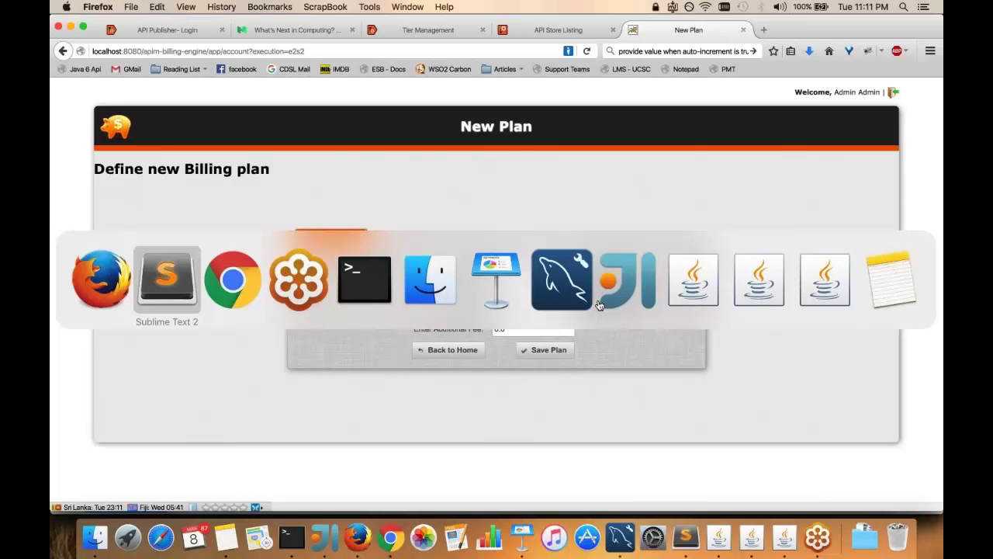
left_click(495, 279)
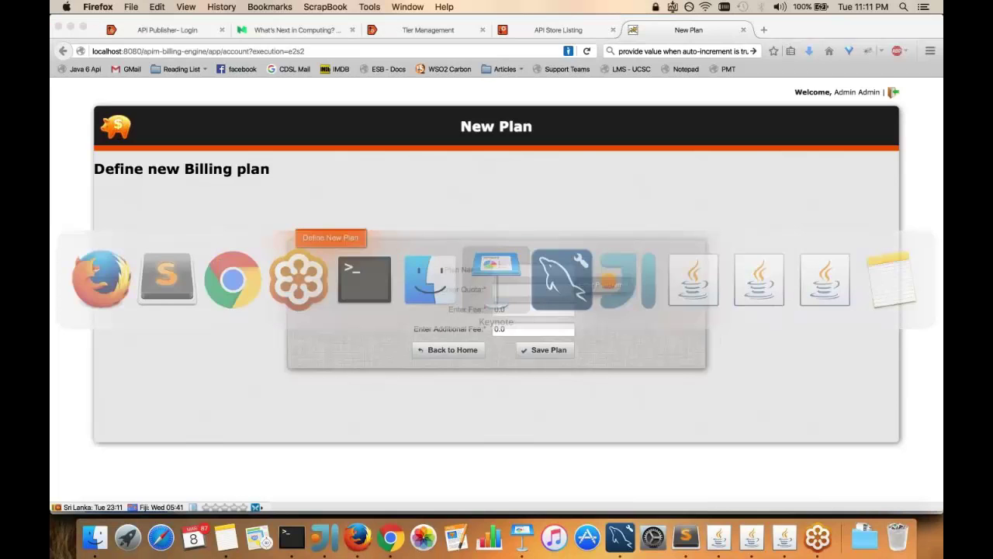
key("super+Tab")
key("super+Tab")
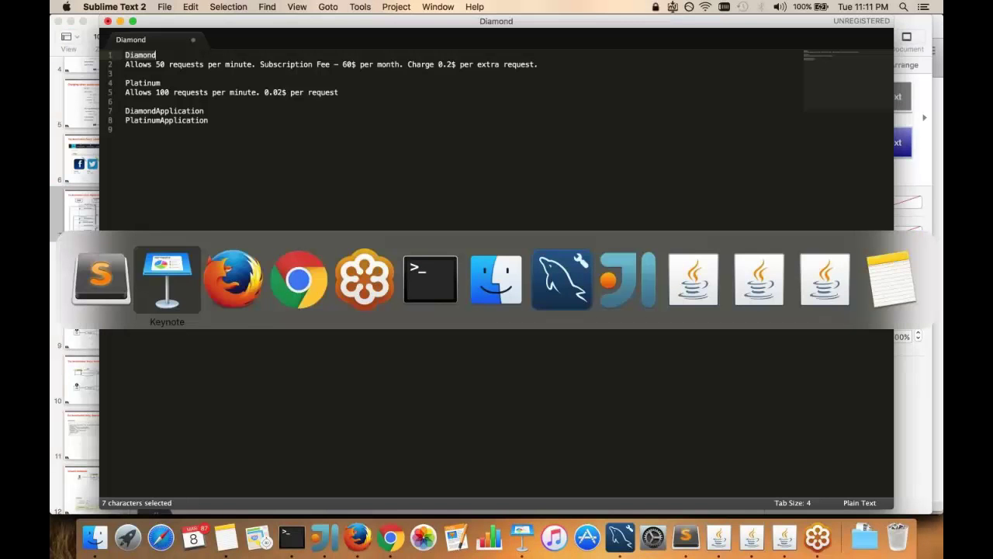
key("super+Tab")
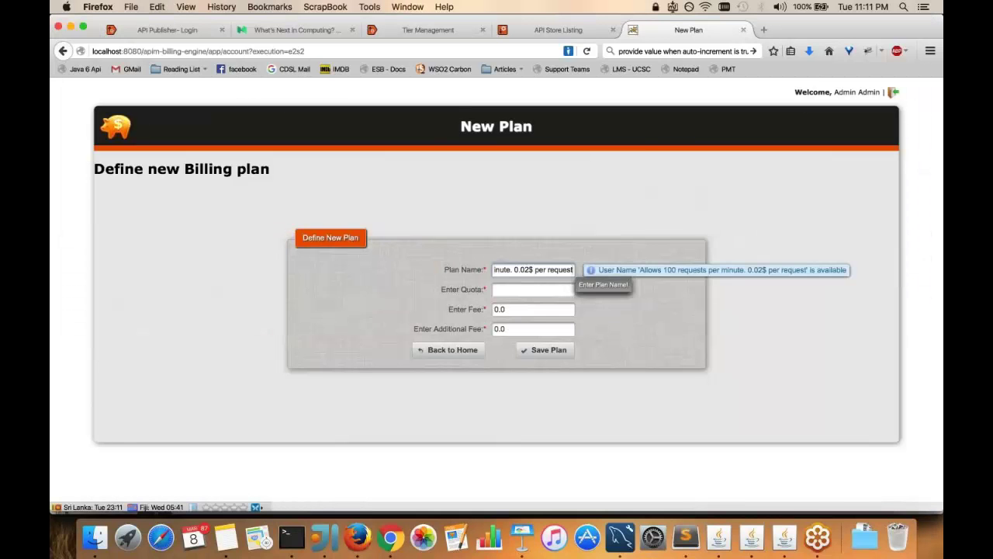
left_click(519, 287)
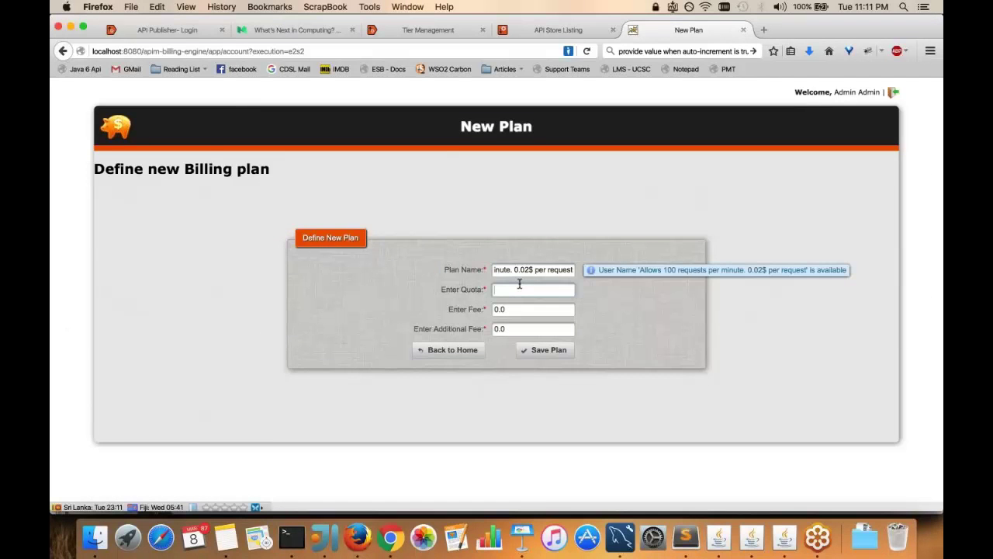
key("super+Tab")
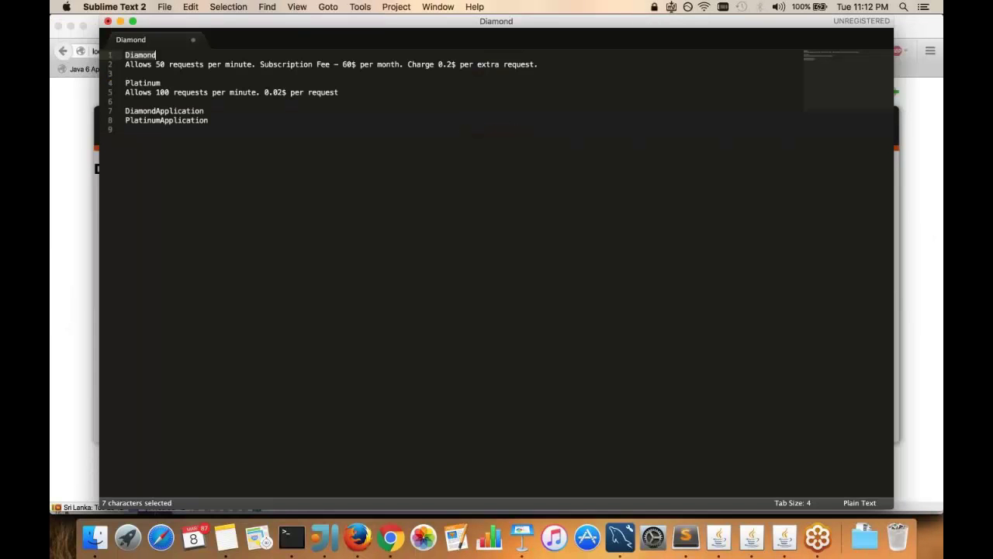
key("super+c")
key("super+Tab")
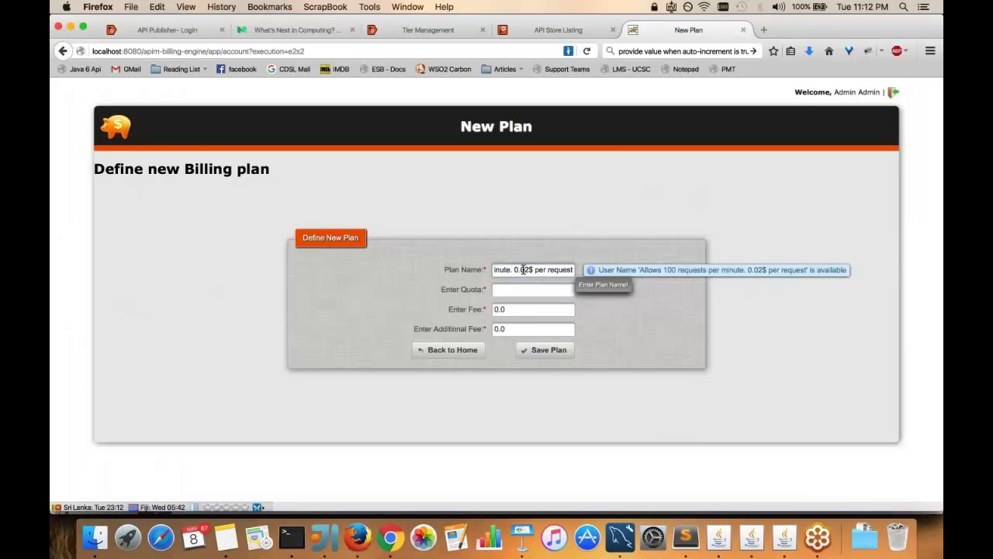
key("super+a")
key("super+v")
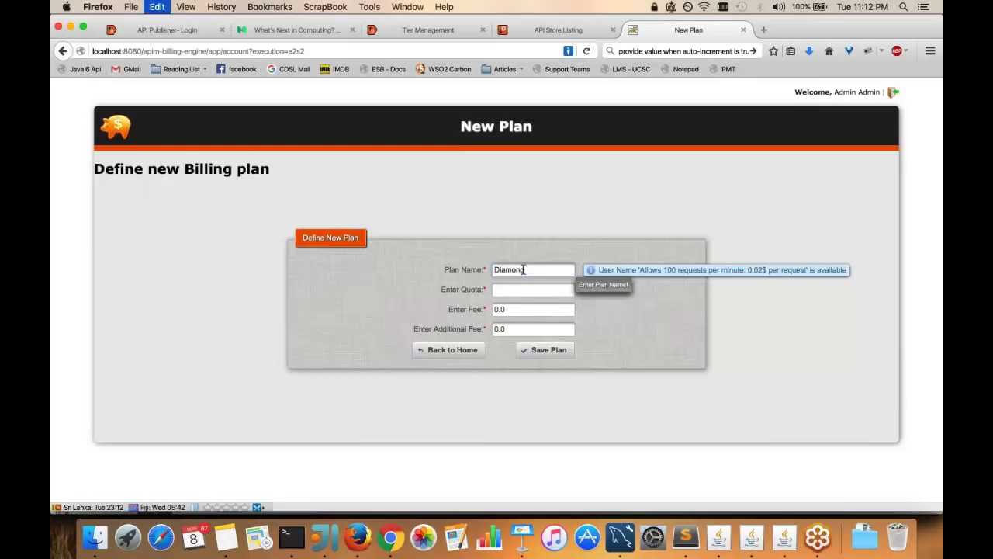
Set quota 50, fee 60 and additional fee 0.2, then save the Diamond plan
left_click(524, 296)
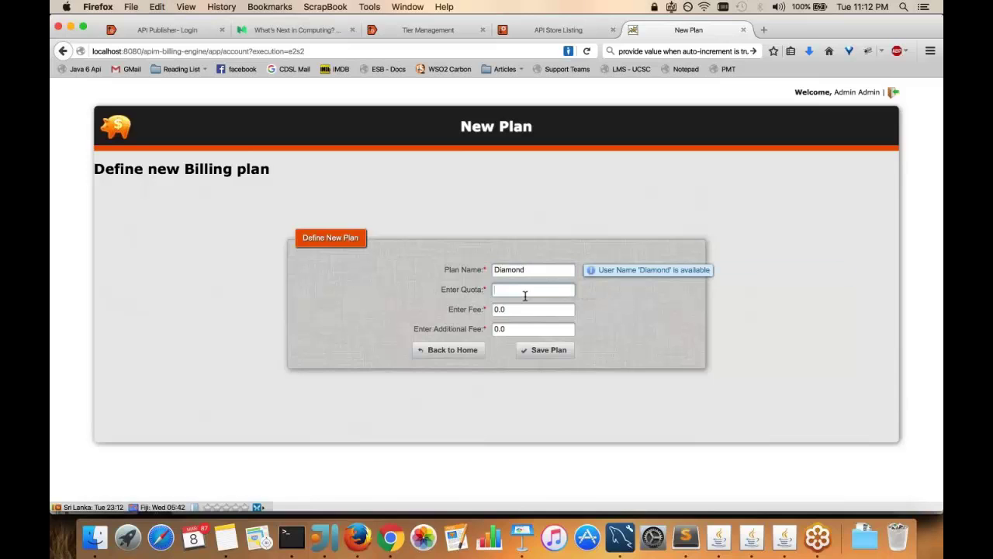
type("50")
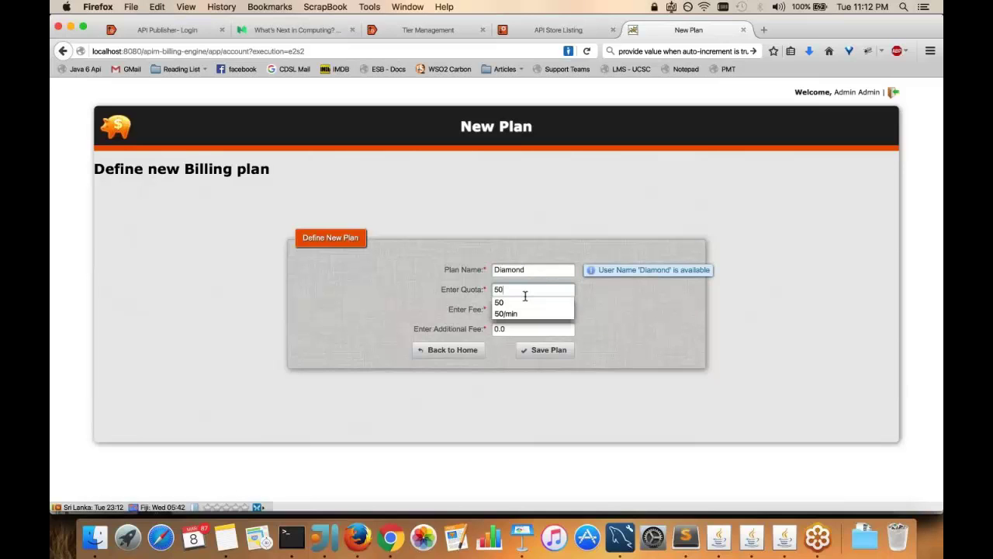
left_click(535, 306)
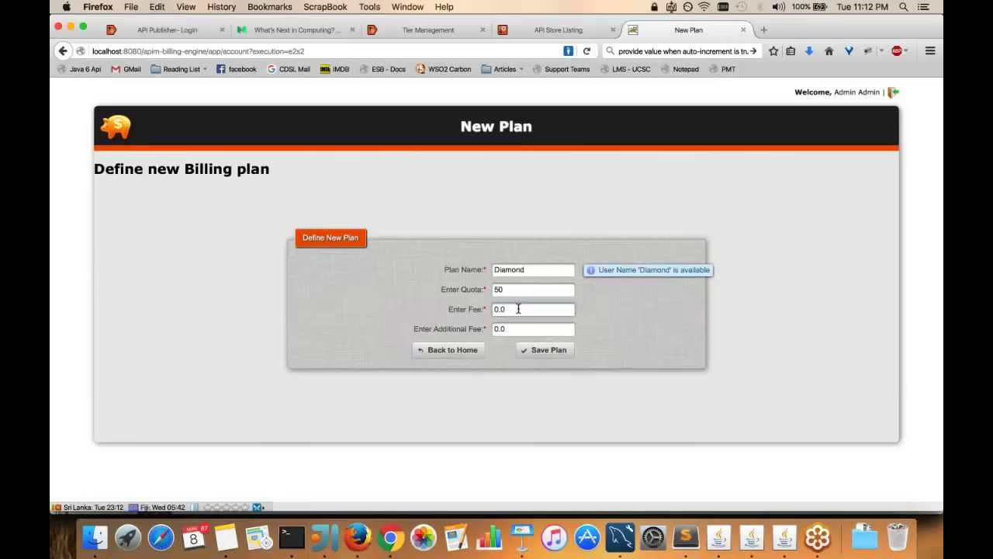
double_click(518, 309)
key("BackSpace")
type("60")
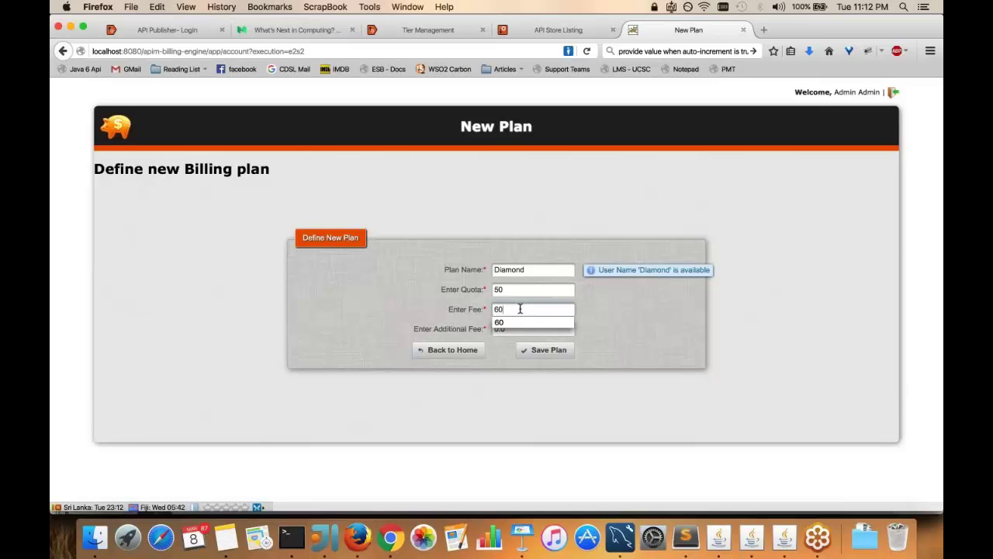
left_click(538, 328)
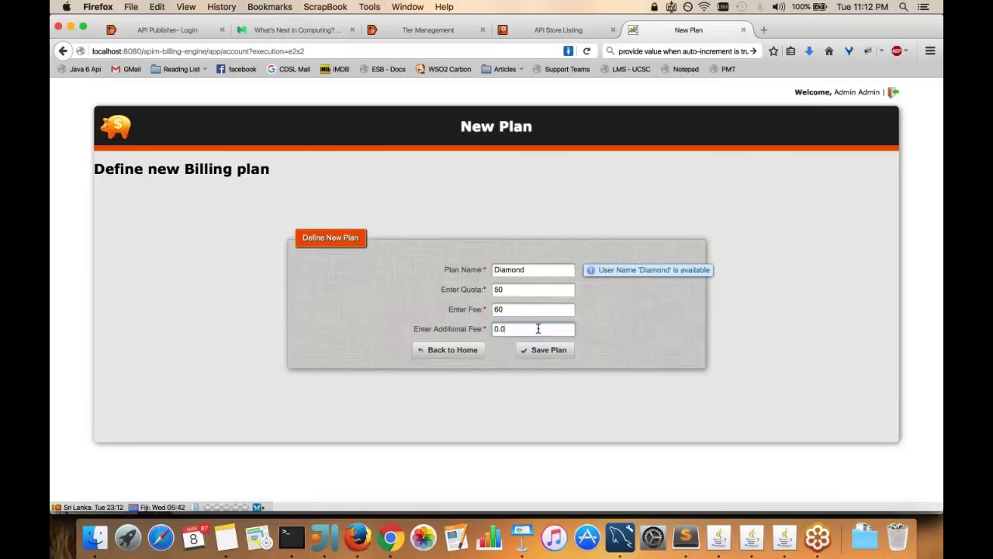
key("BackSpace")
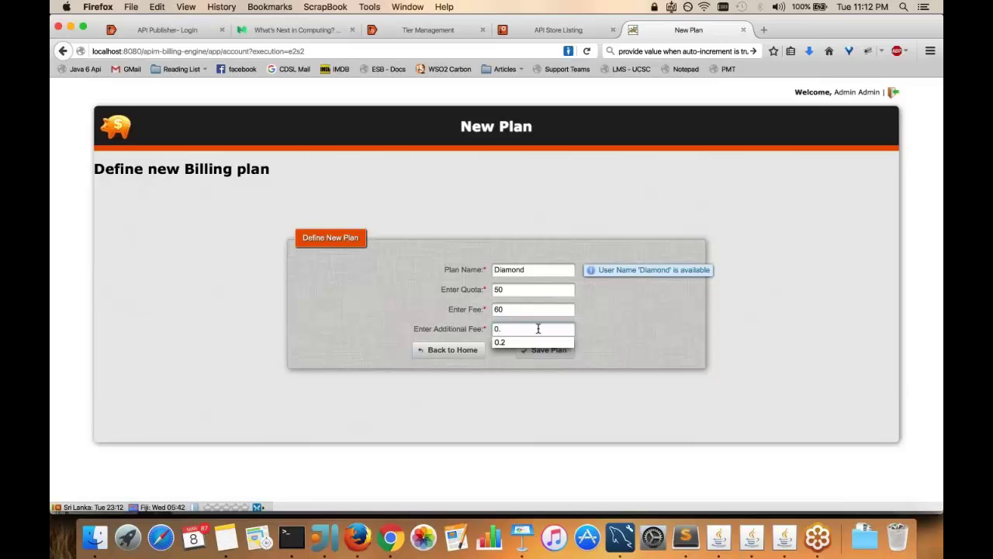
left_click(502, 344)
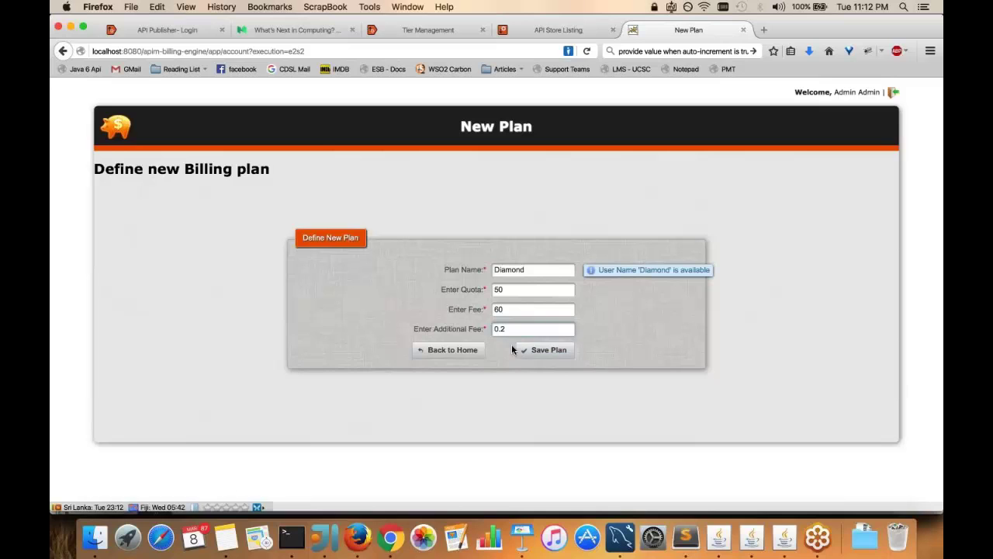
left_click(543, 350)
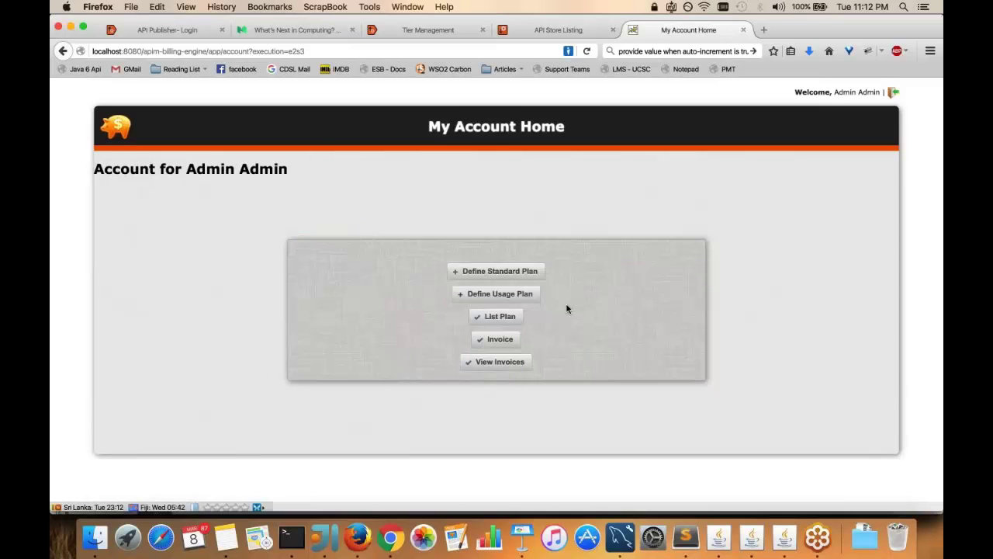
Open a new usage plan form and fill the name field, initially with Diamond by mistake
left_click(531, 294)
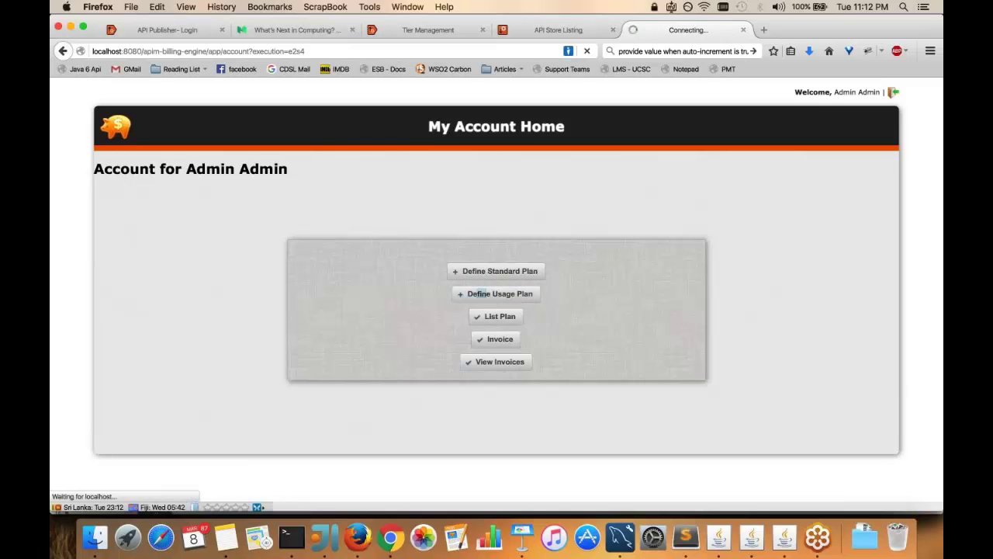
key("Tab")
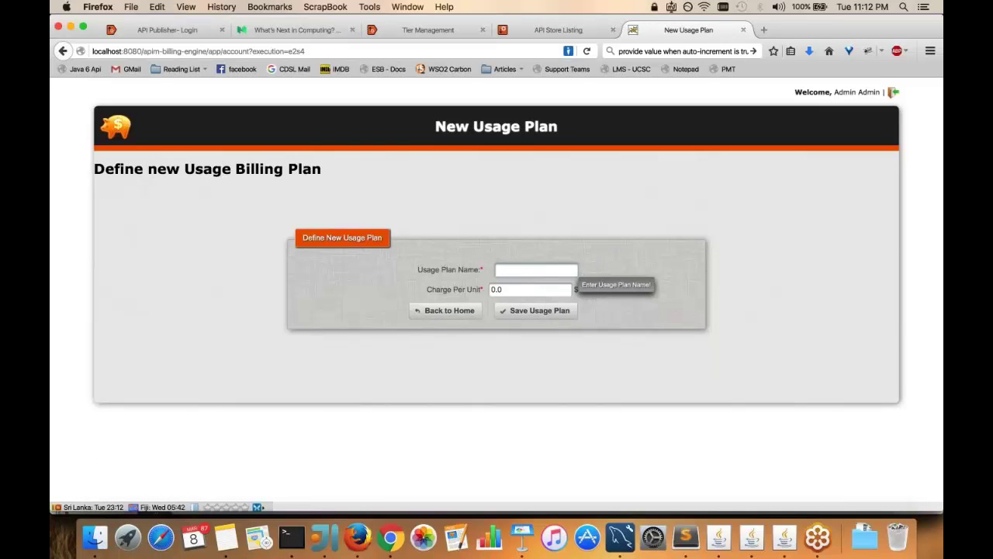
key("super+Tab")
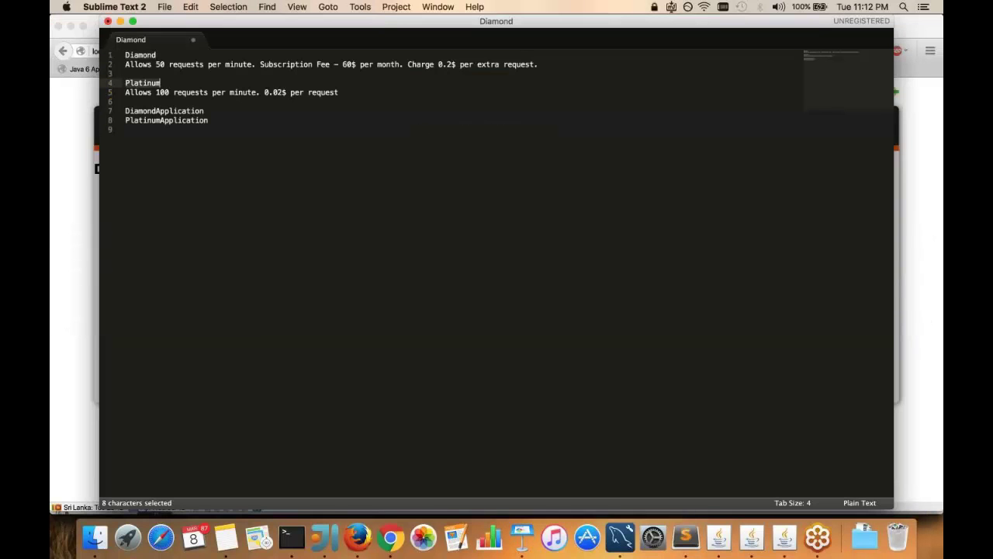
key("super+Tab")
left_click(509, 272)
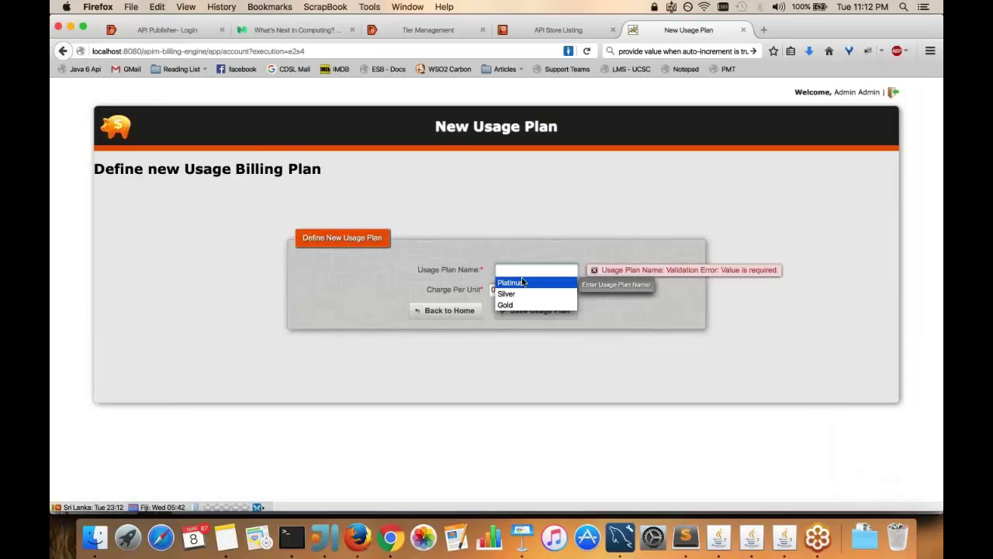
type("Diamond")
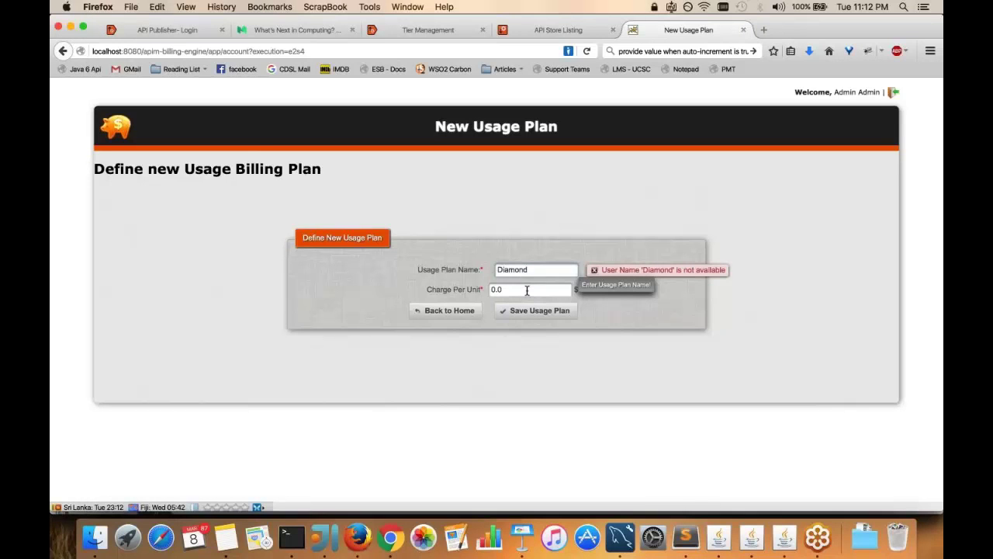
left_click(527, 289)
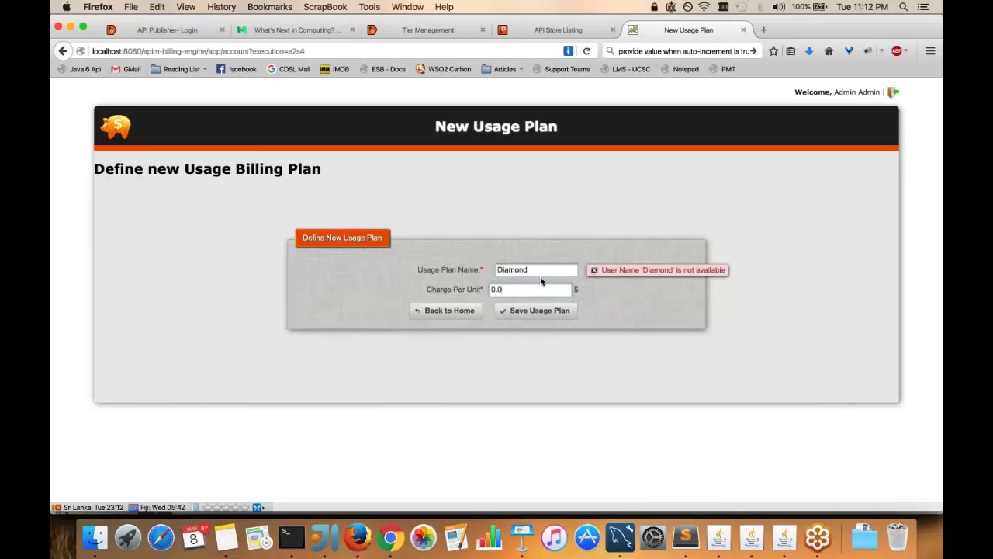
left_click(536, 271)
double_click(534, 269)
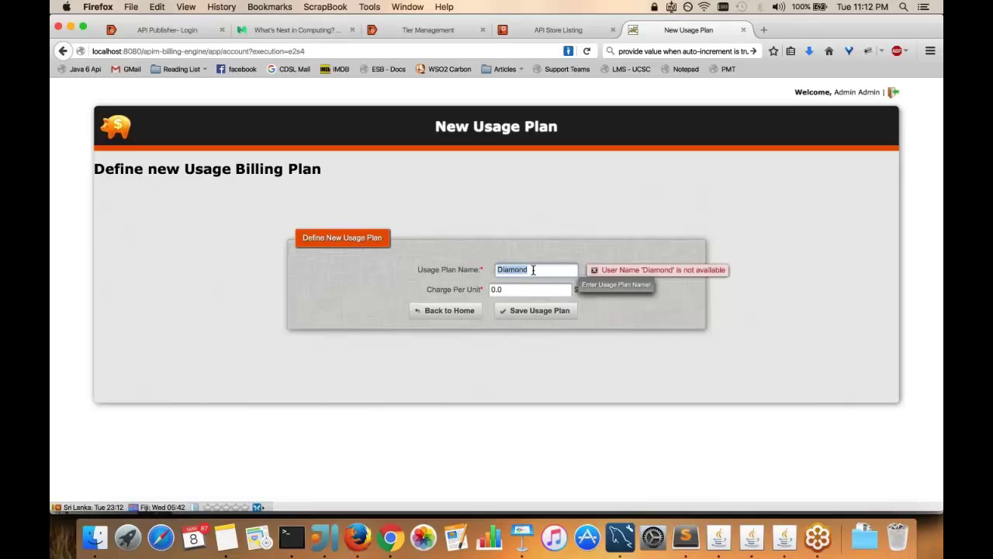
left_click(545, 269)
Name the usage plan Platinum, set charge per unit to 0.02, and save it
key("super+Tab")
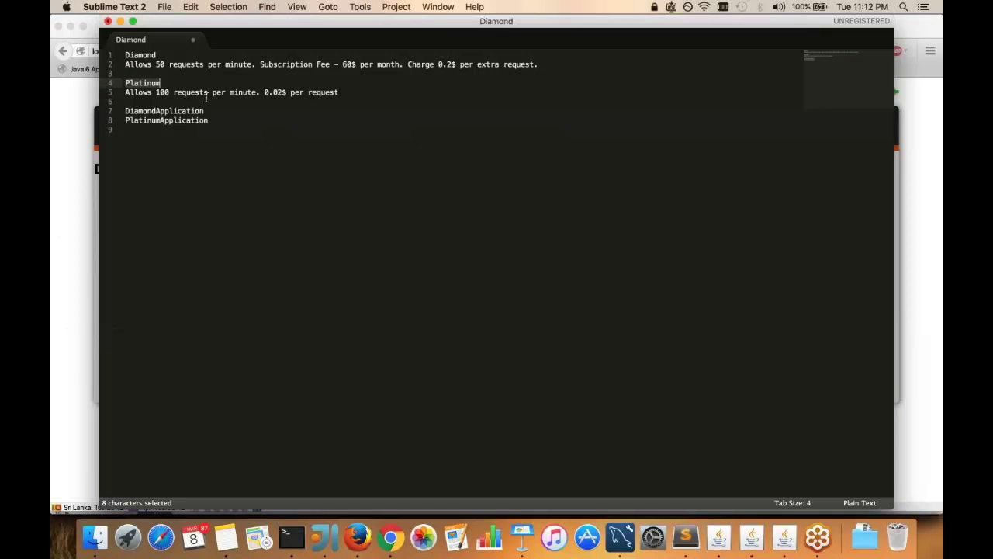
key("super+c")
key("super+Tab")
key("super+v")
left_click(512, 289)
type("0.0")
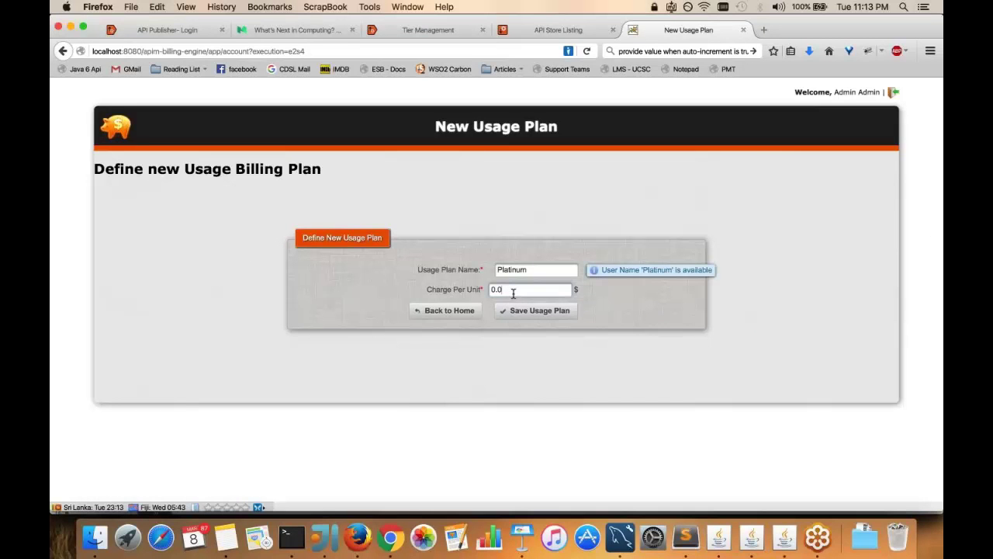
key("Down")
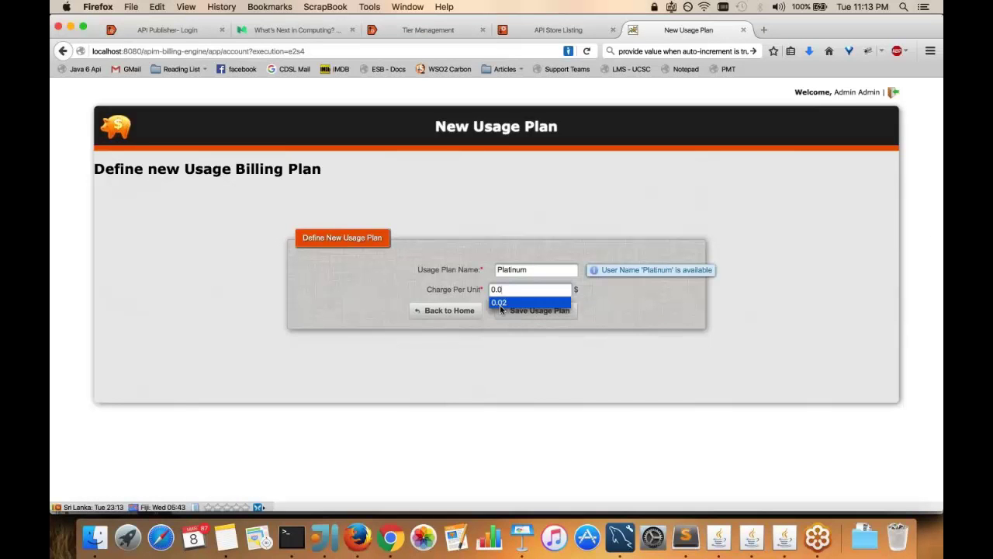
left_click(499, 304)
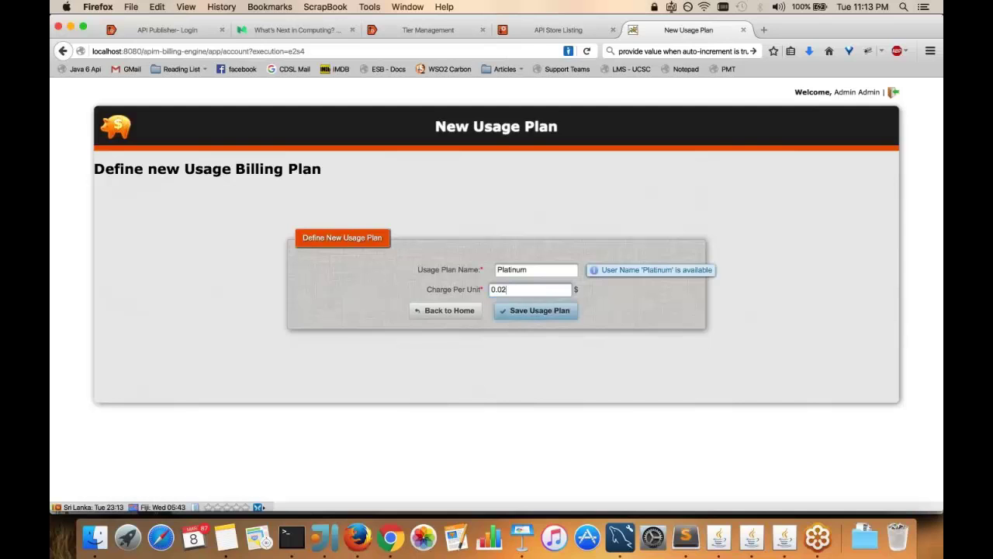
left_click(520, 319)
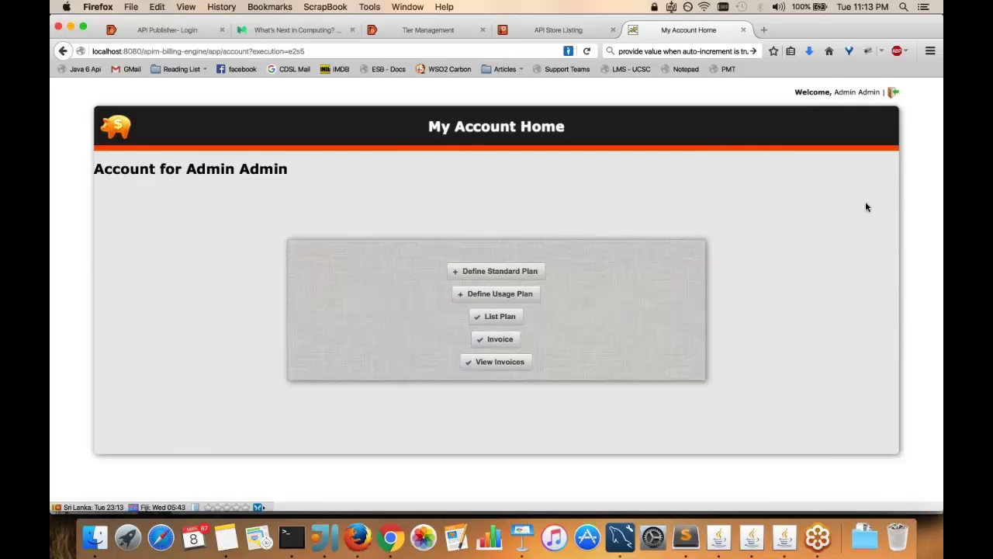
Log out of the billing engine and sign in to API Publisher with the publisher's username and password
left_click(894, 92)
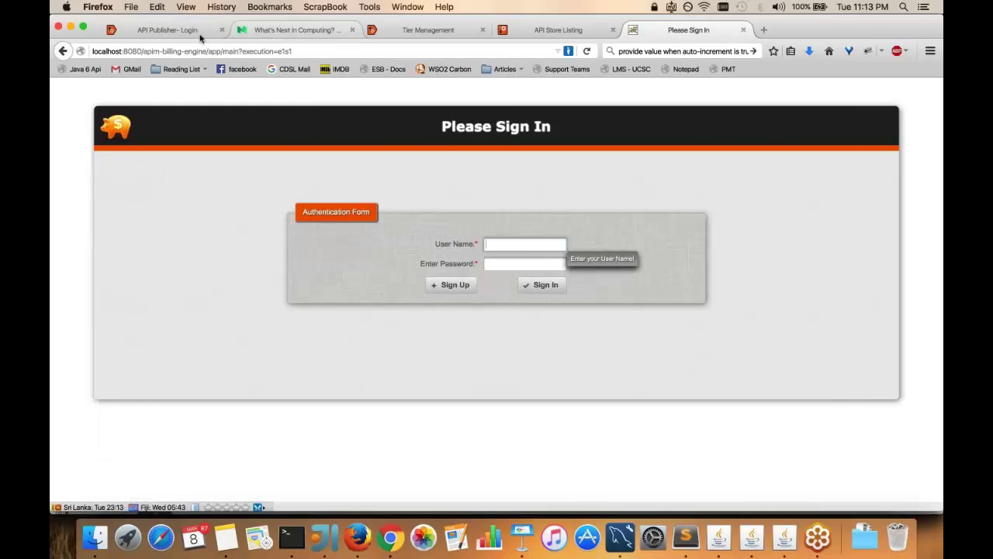
left_click(173, 34)
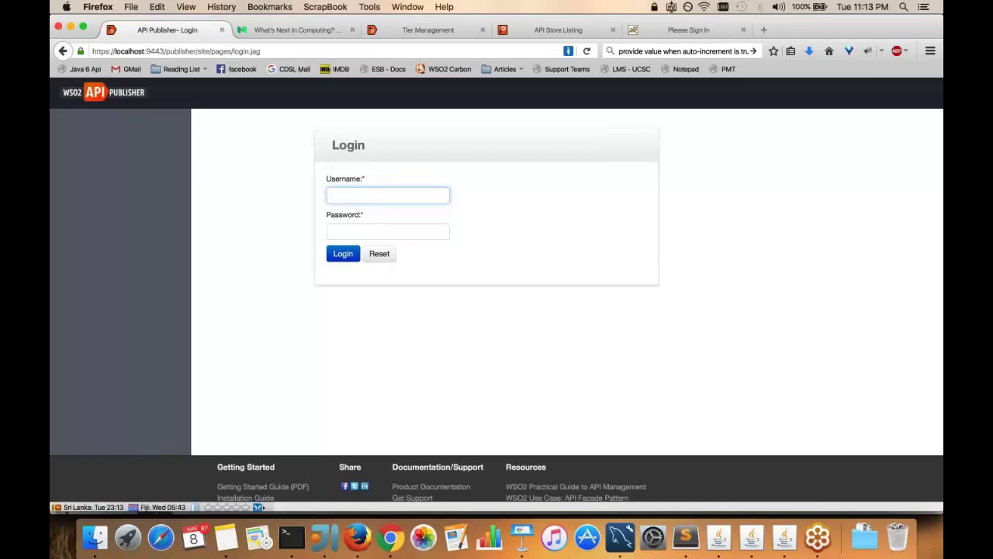
left_click(381, 198)
type("nuwan")
key("Tab")
type("••••••")
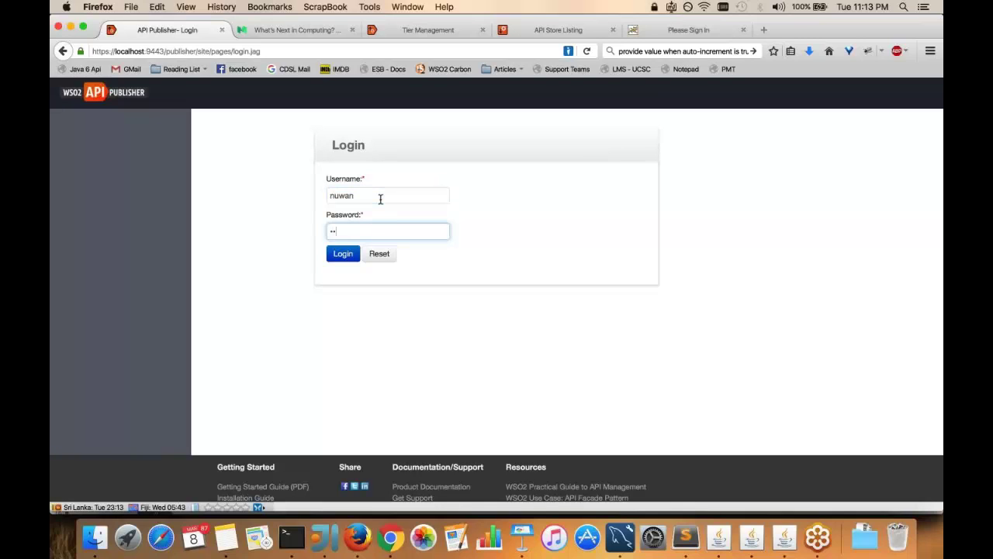
type("••")
left_click(343, 254)
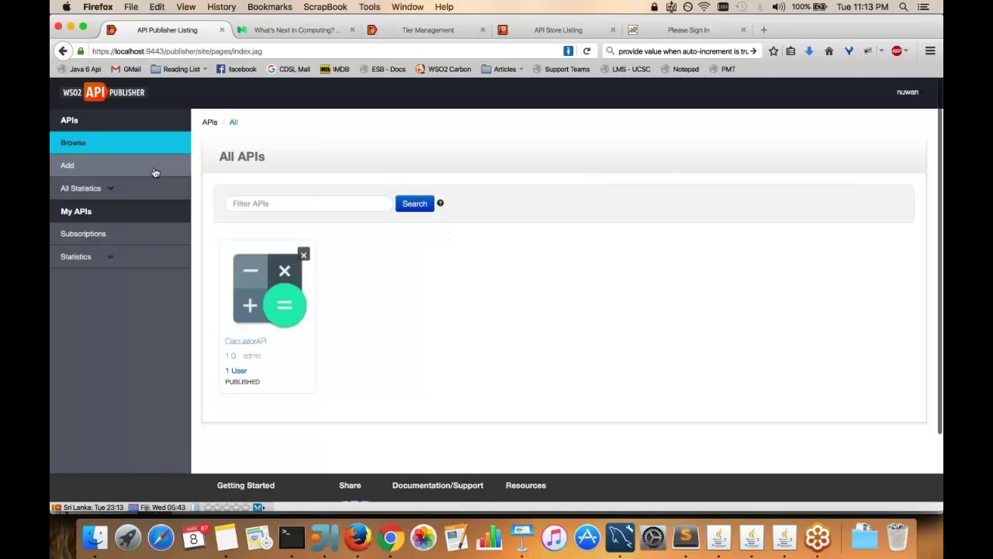
Design a new API named HelloAPI with context hello, version 1.0.0 and thumbnail api_icon.jpg
left_click(155, 172)
left_click(295, 281)
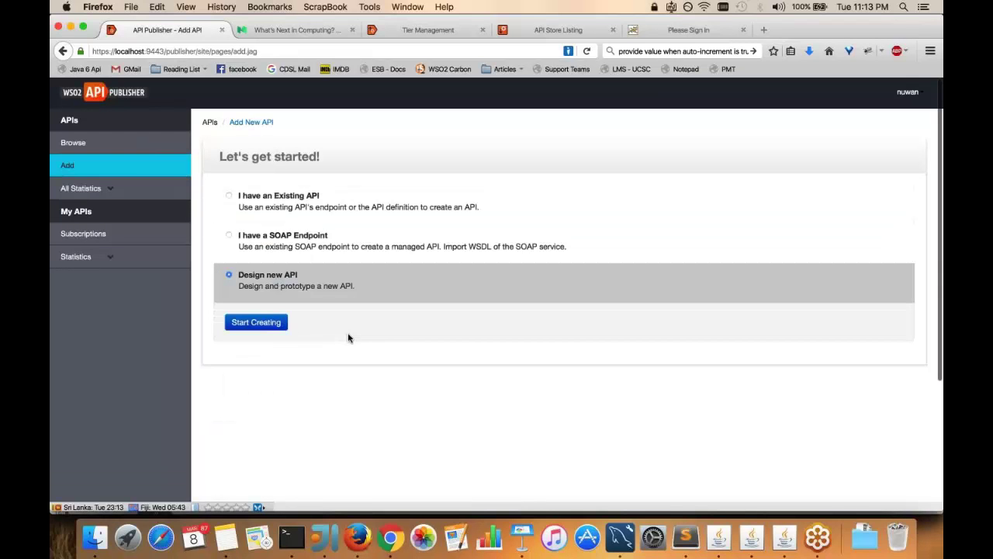
left_click(256, 322)
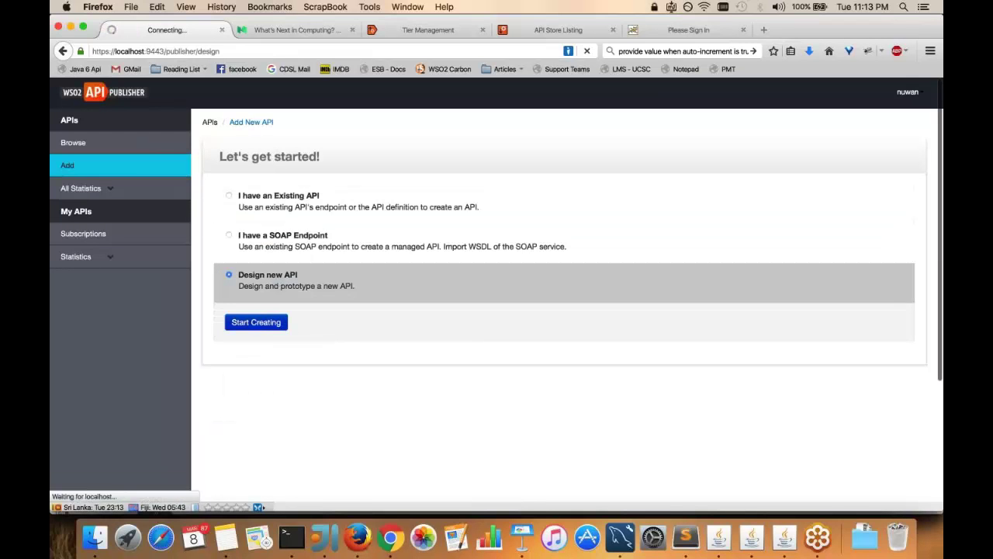
left_click(374, 230)
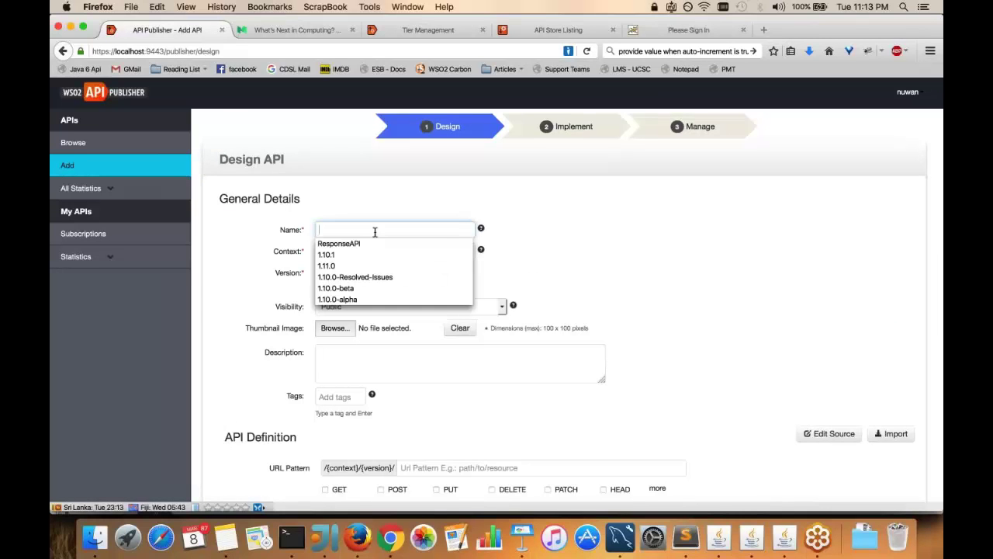
type("Hello")
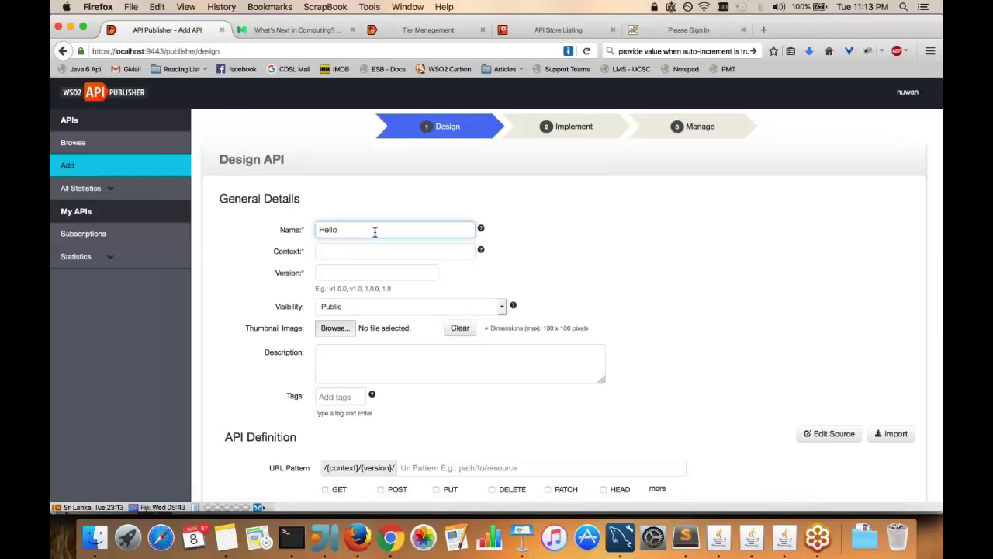
type("API")
key("Tab")
type("hello")
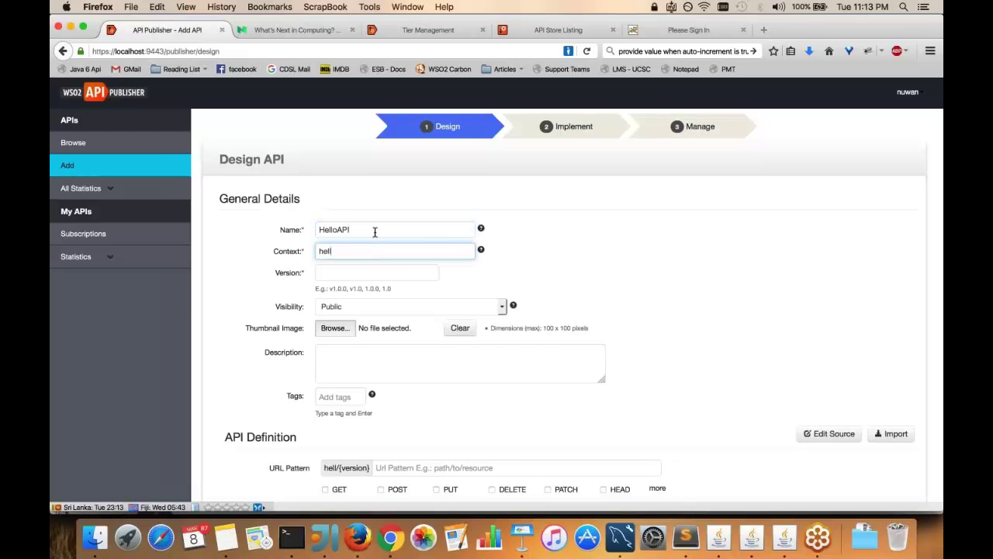
left_click(345, 272)
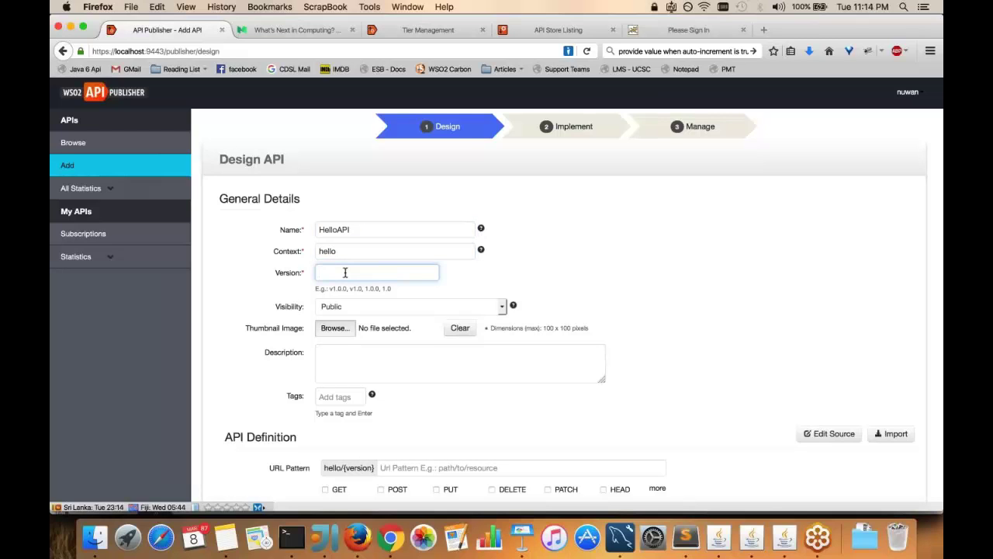
type("1.0.")
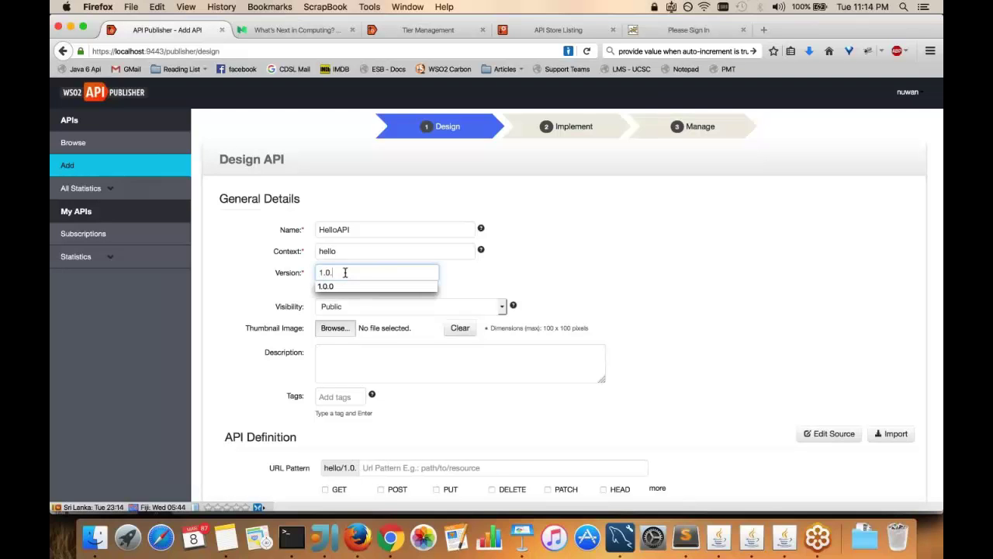
type("0")
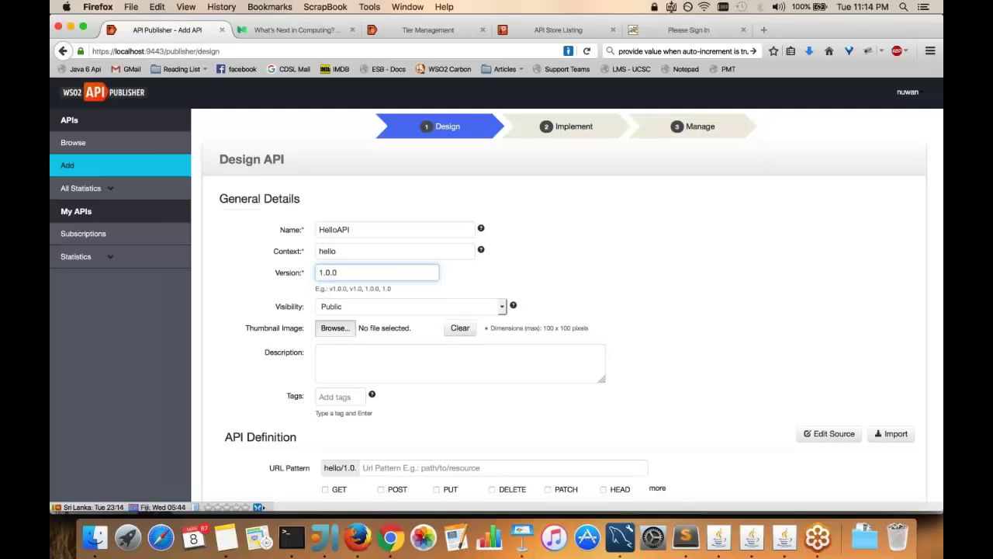
left_click(340, 328)
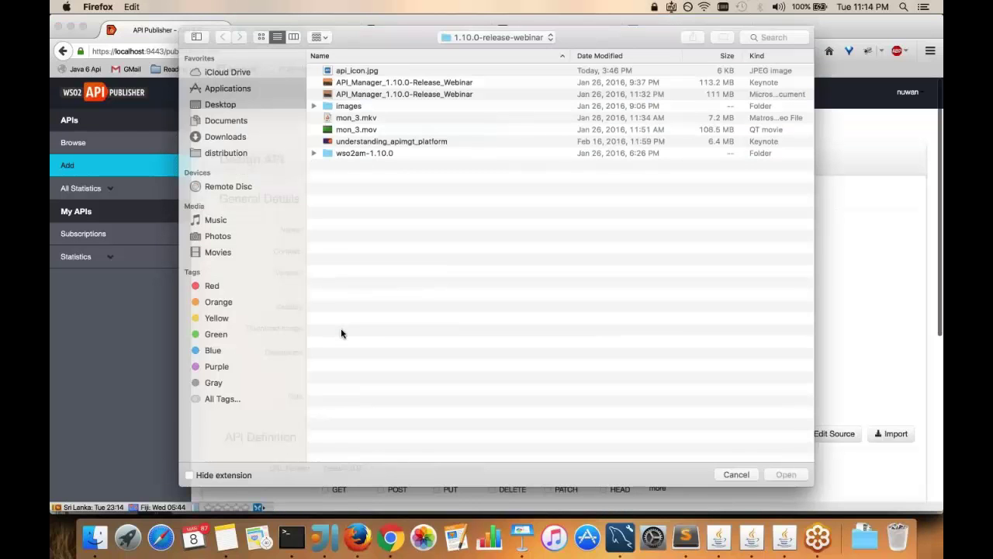
double_click(361, 72)
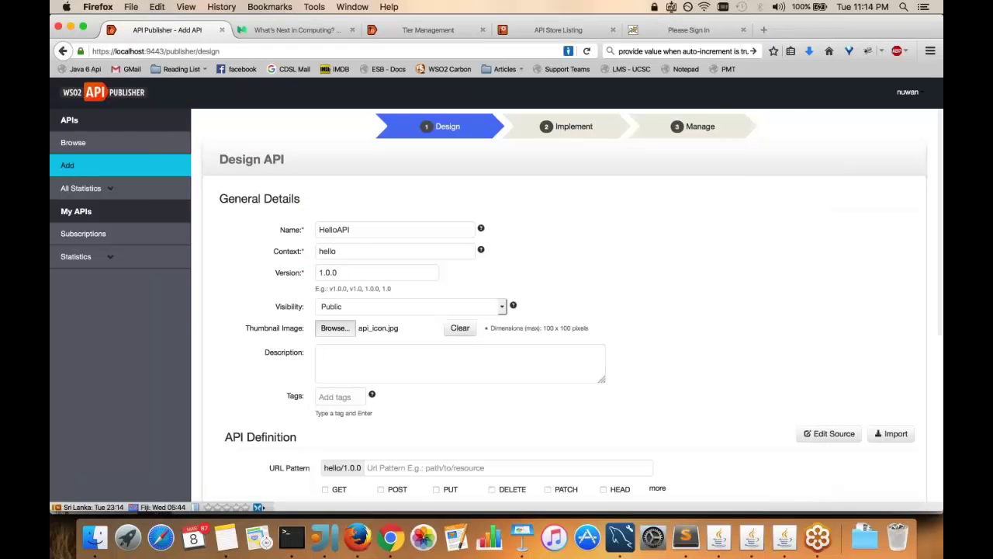
Add a GET resource with URL pattern /respond to HelloAPI
scroll(567, 310, "down", 2)
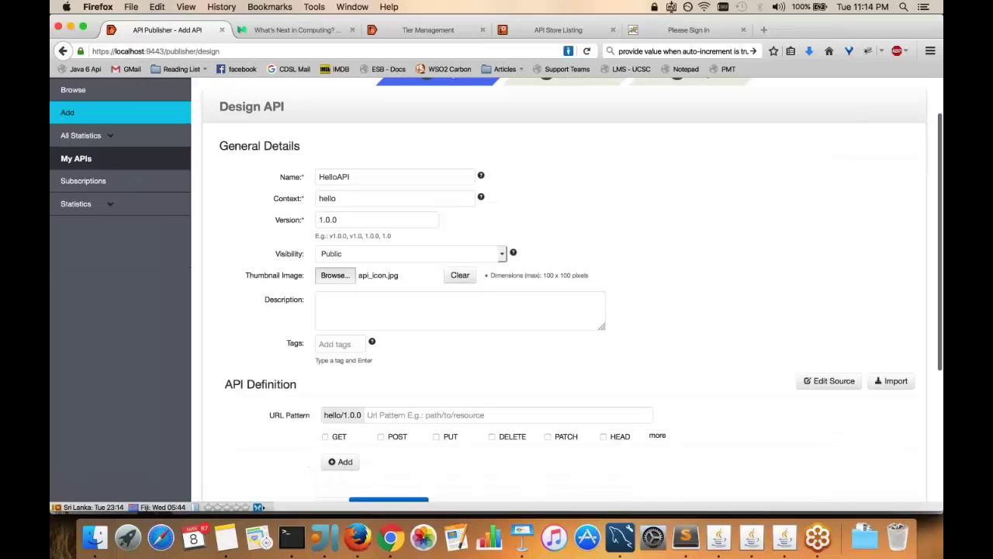
scroll(497, 310, "down", 1)
left_click(435, 405)
type("/")
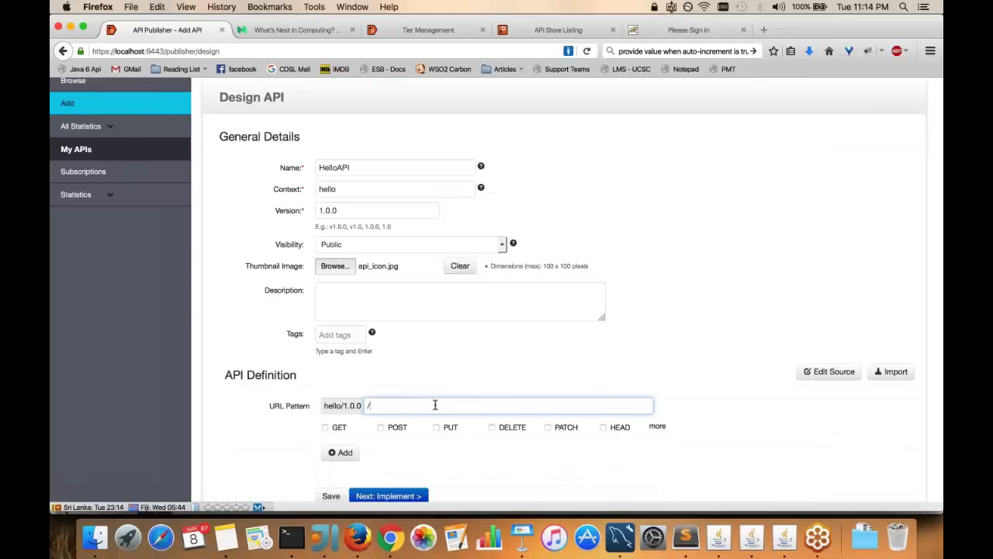
type("respond")
left_click(326, 427)
left_click(343, 453)
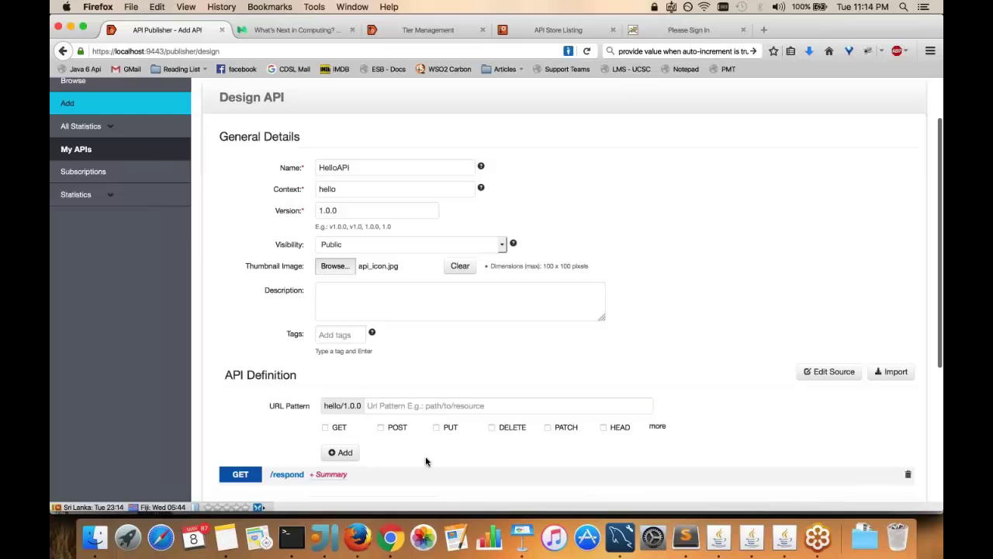
scroll(425, 461, "up", 1)
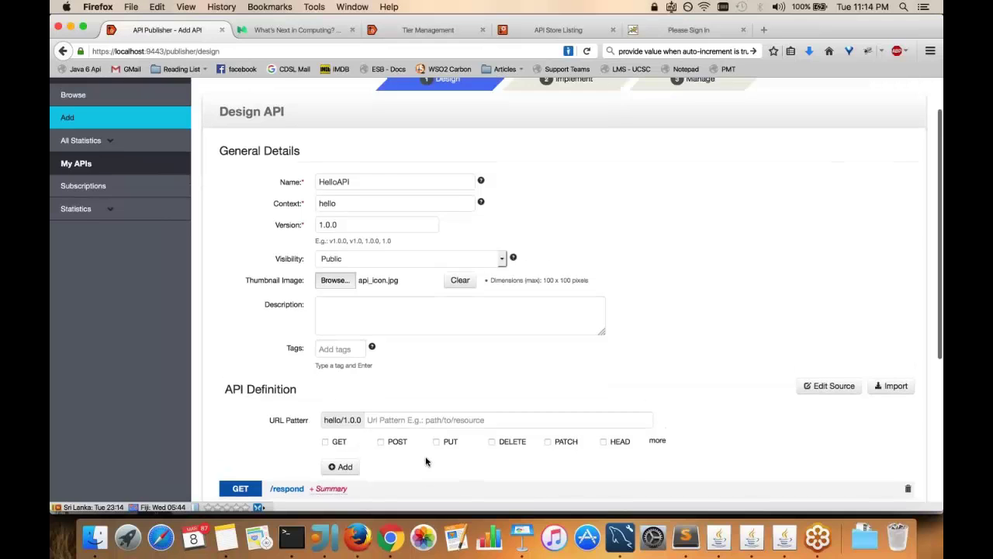
scroll(425, 461, "down", 3)
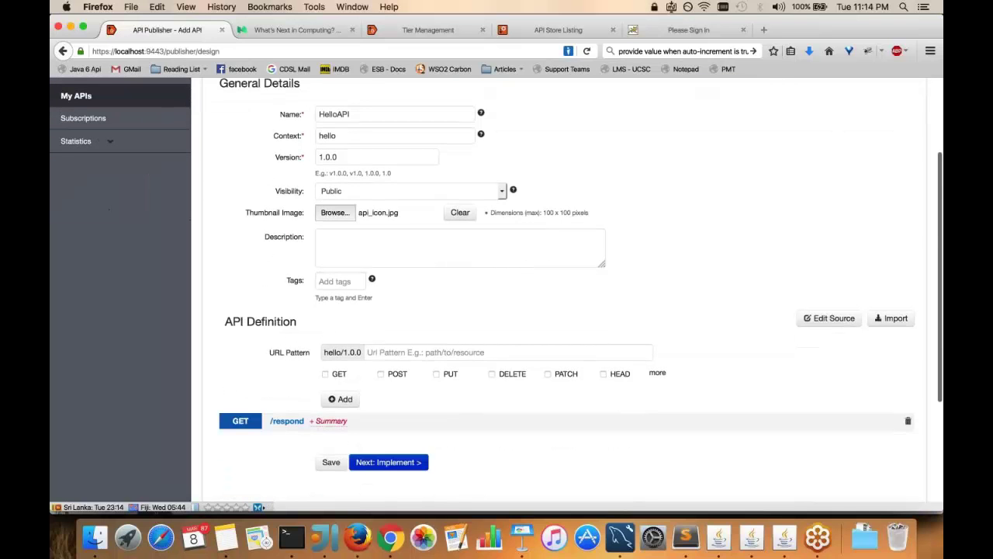
scroll(567, 295, "down", 3)
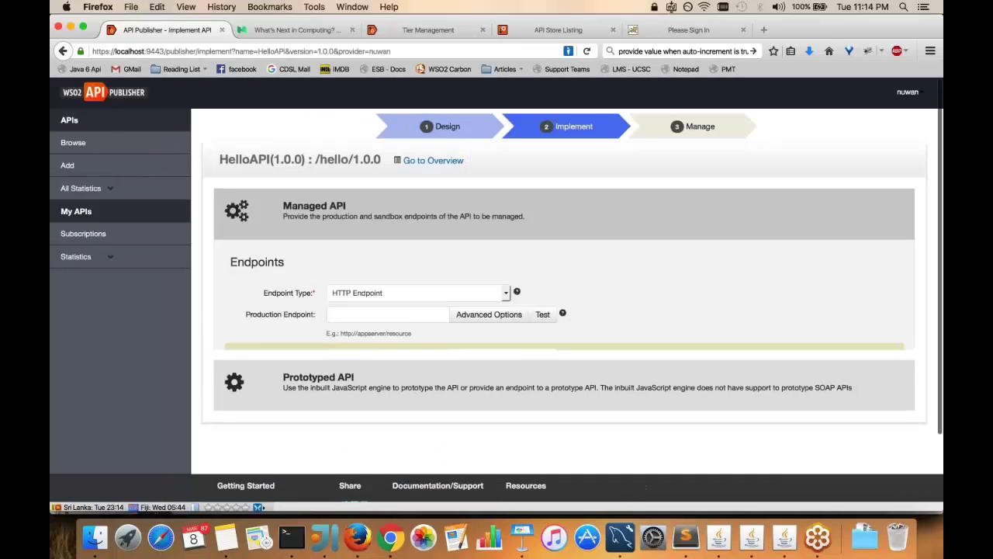
type("httt")
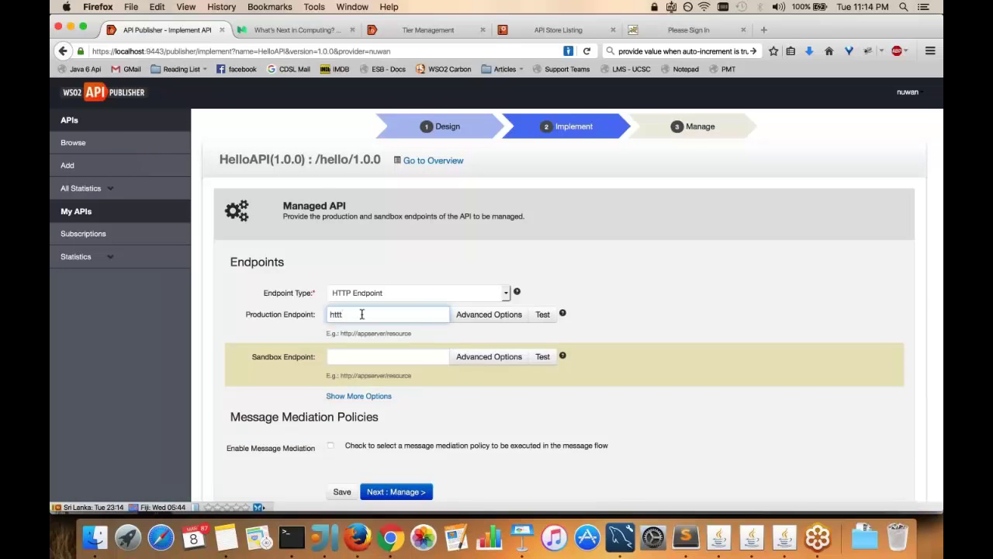
key("BackSpace")
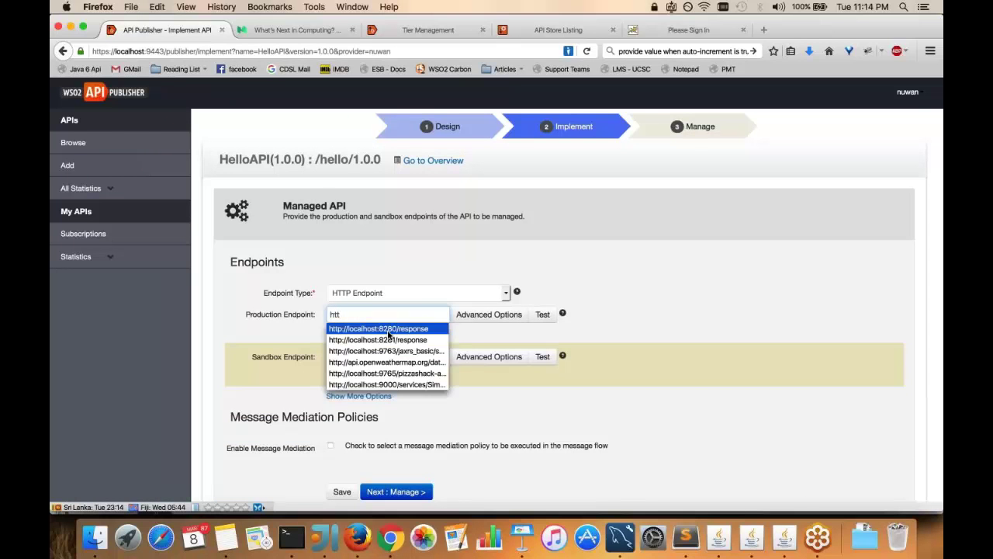
left_click(390, 336)
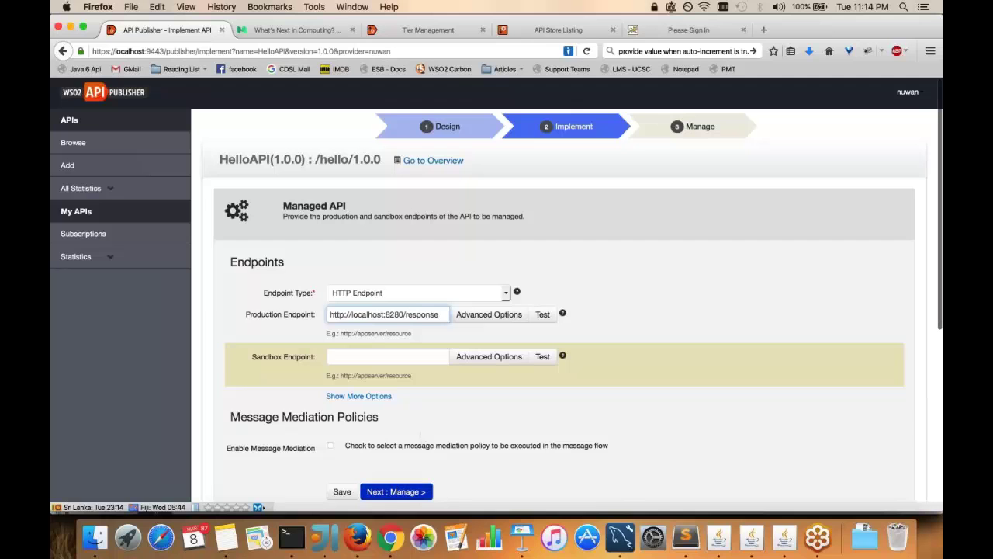
key("Return")
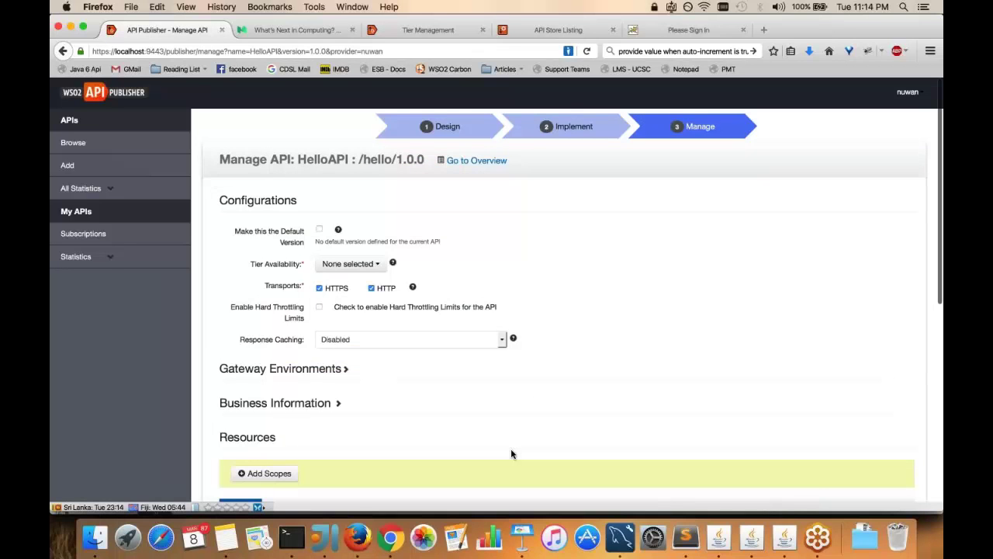
Make the Platinum and Diamond tiers available for HelloAPI
scroll(511, 454, "down", 2)
left_click(351, 263)
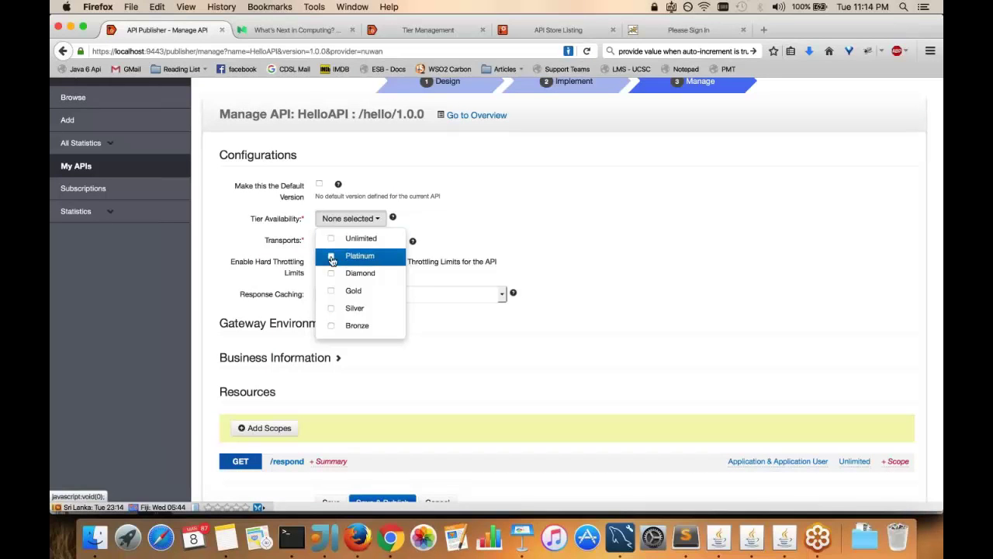
left_click(332, 259)
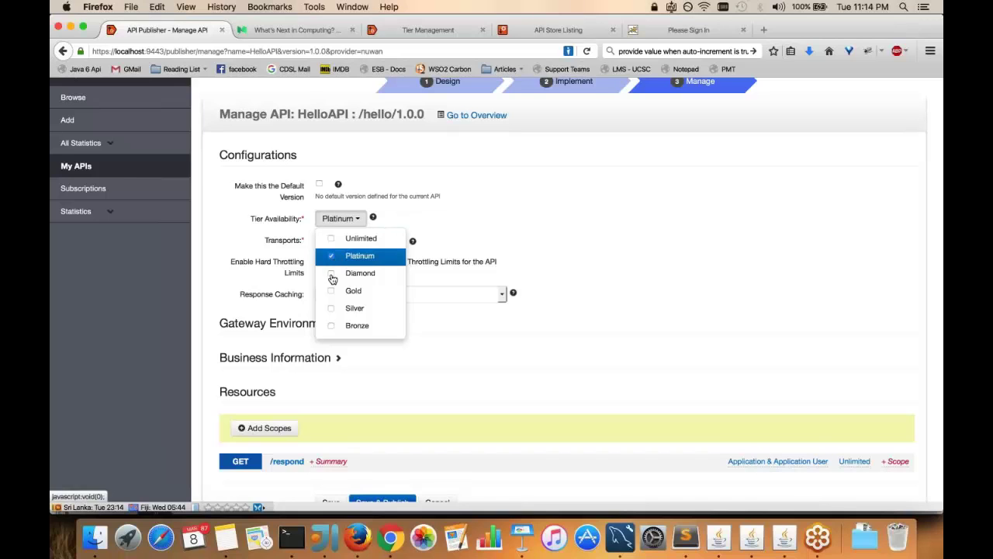
left_click(332, 274)
left_click(544, 255)
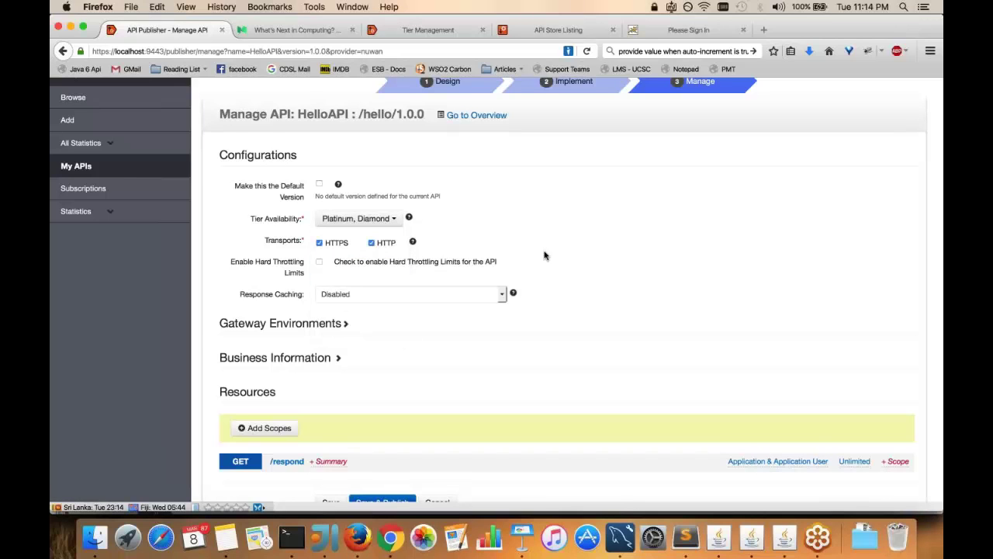
Save and publish HelloAPI, then view its overview
scroll(545, 255, "up", 1)
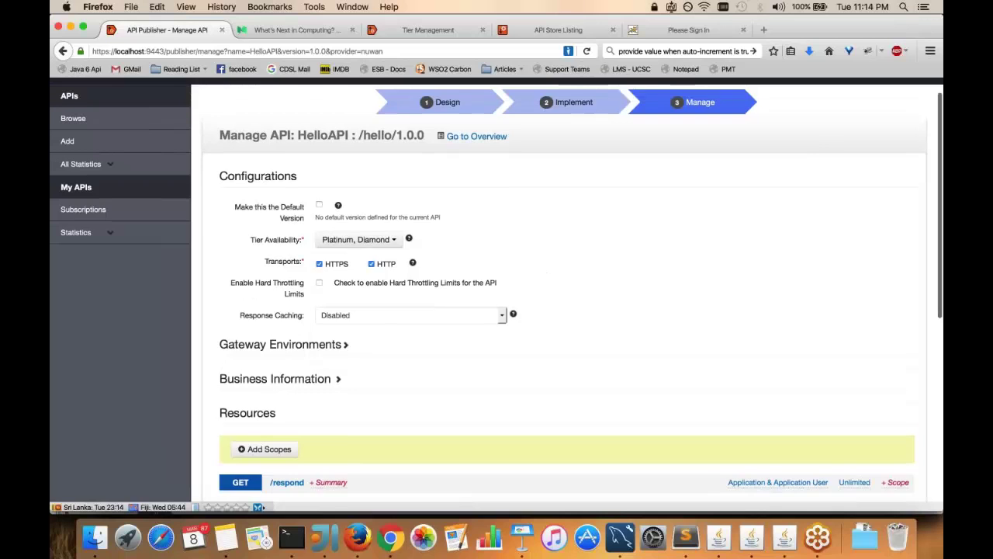
scroll(545, 255, "down", 3)
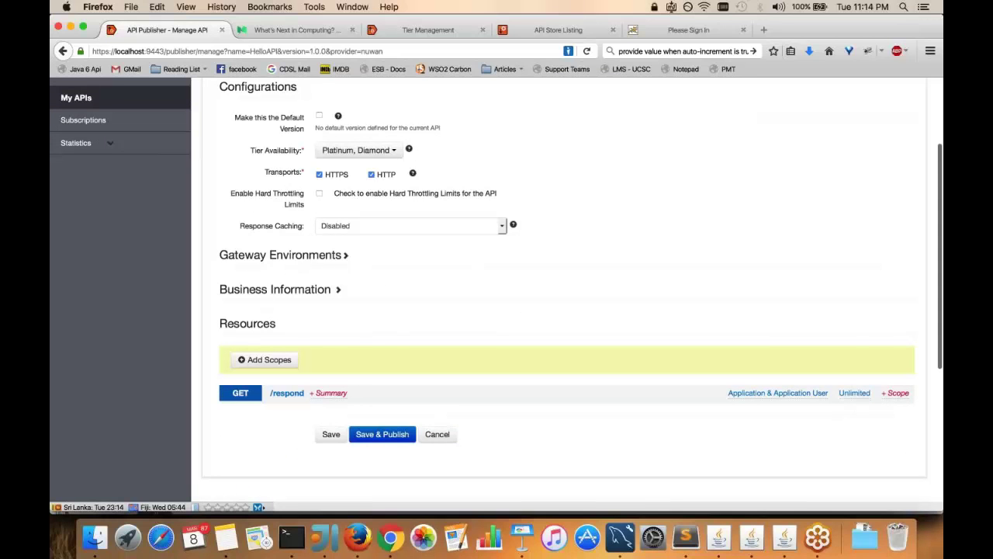
scroll(545, 255, "down", 1)
left_click(382, 401)
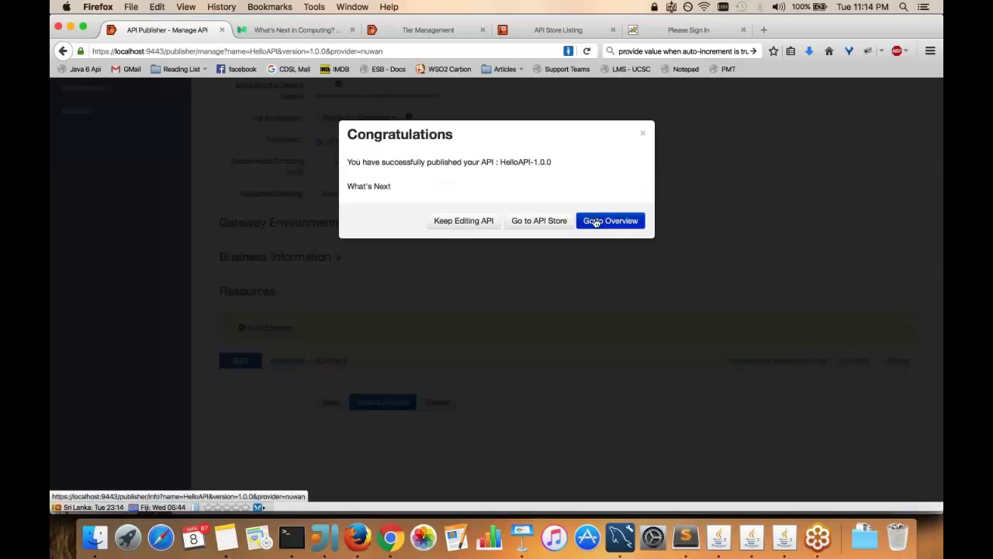
left_click(596, 221)
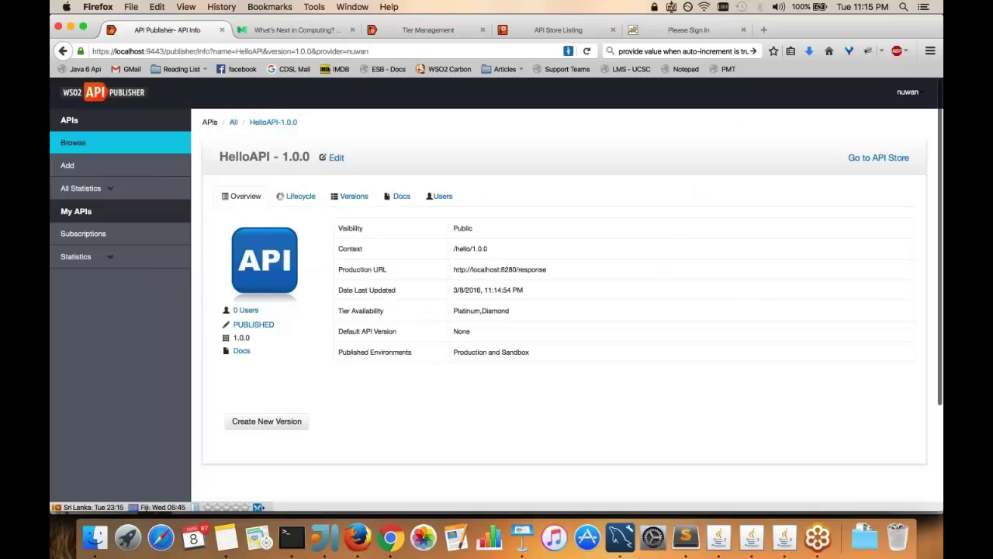
scroll(496, 272, "down", 1)
scroll(496, 291, "down", 2)
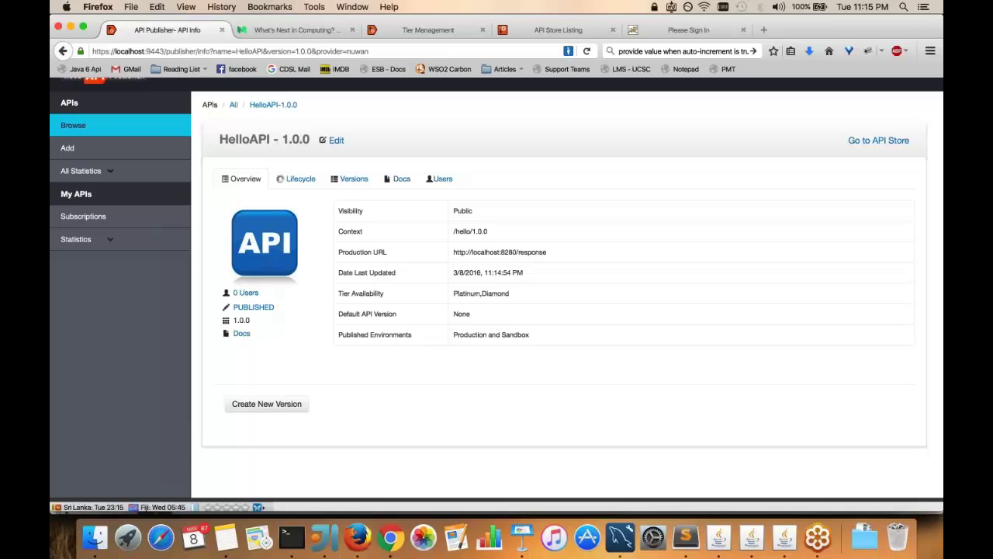
Log into the API Store with the subscriber's credentials and open My Applications
left_click(545, 31)
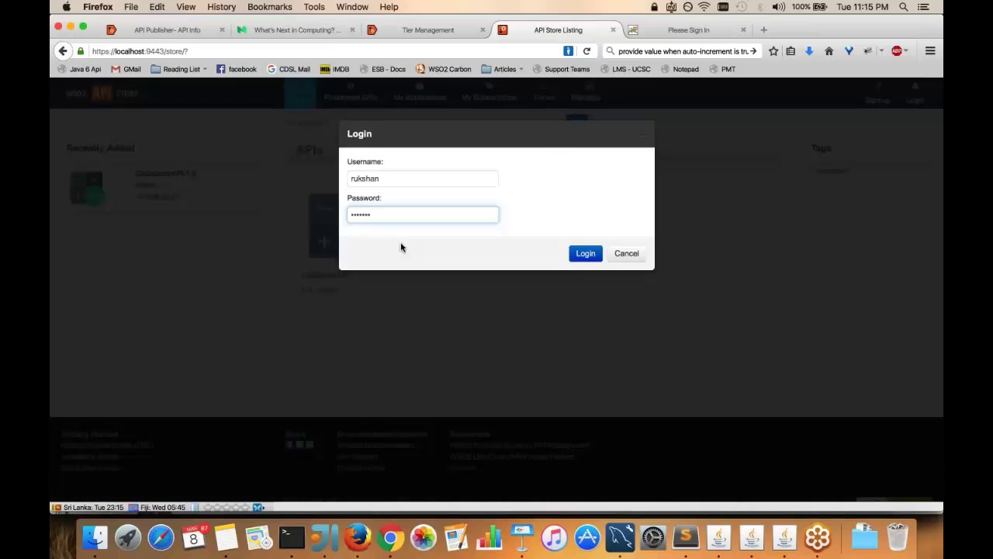
type("***")
key("Return")
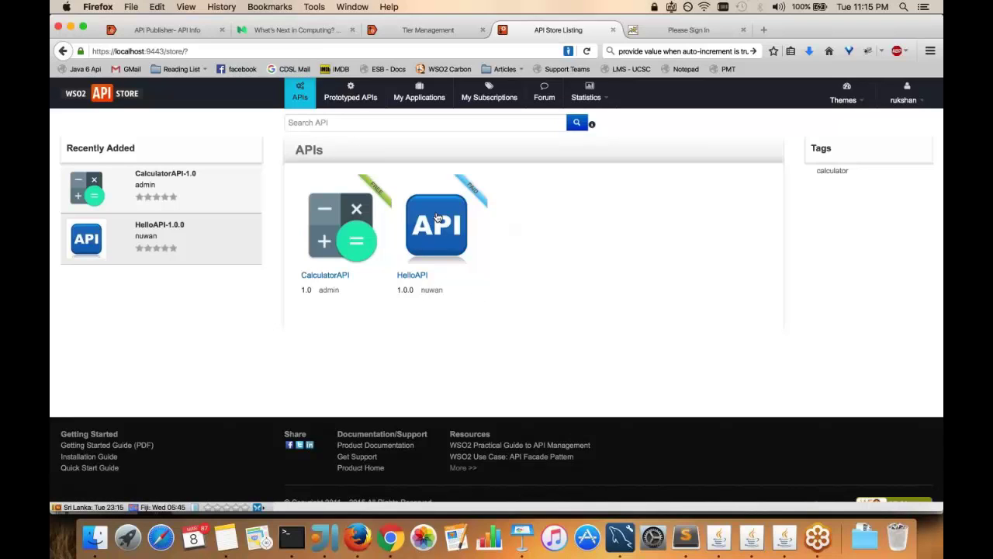
left_click(435, 108)
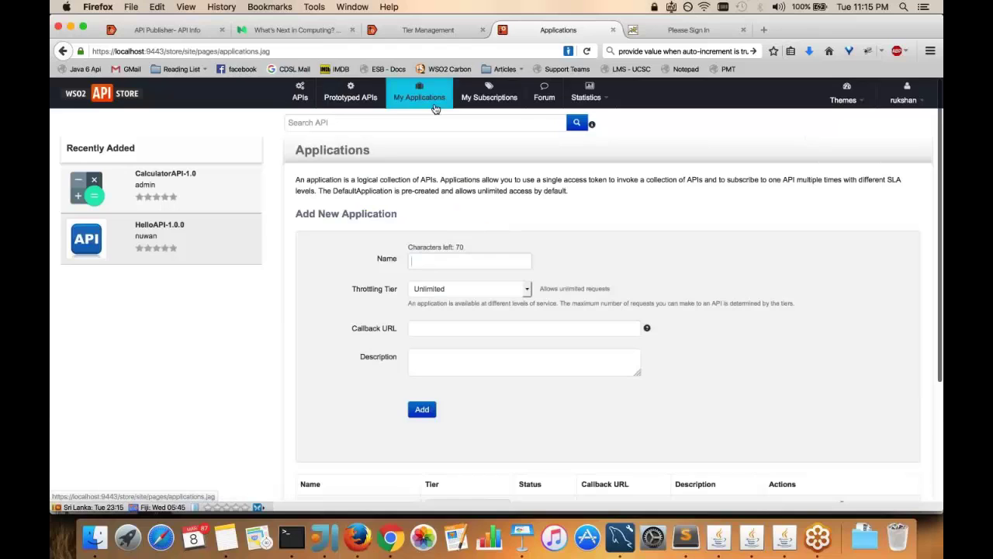
Add DiamondApplication and PlatinumApplication, both on the Unlimited throttling tier
scroll(435, 108, "down", 2)
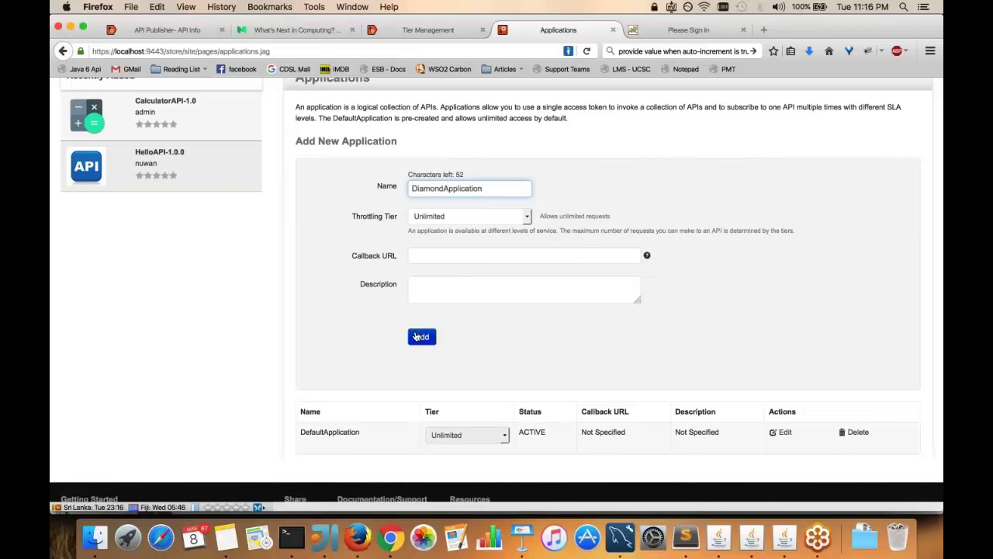
left_click(416, 336)
left_click(427, 261)
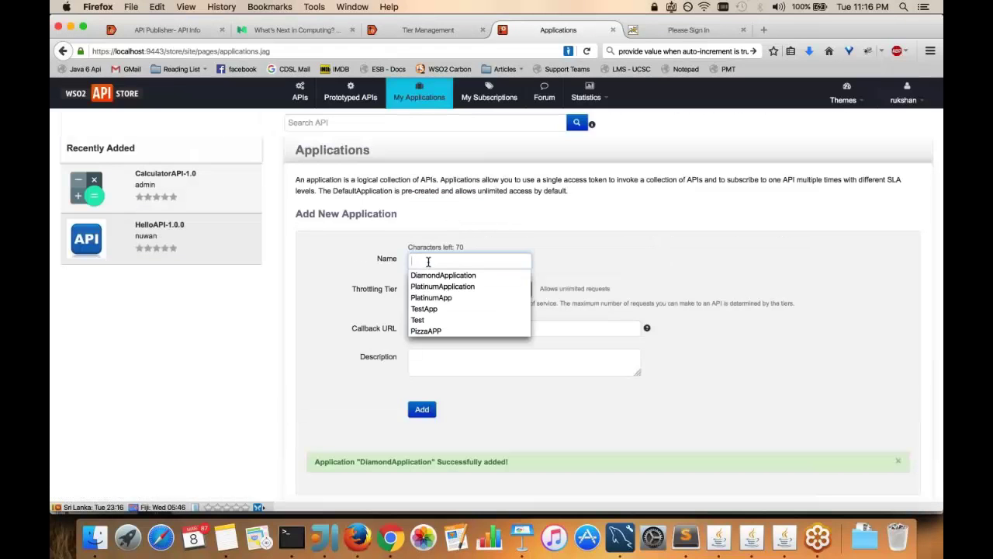
key("Down")
key("Down")
key("Return")
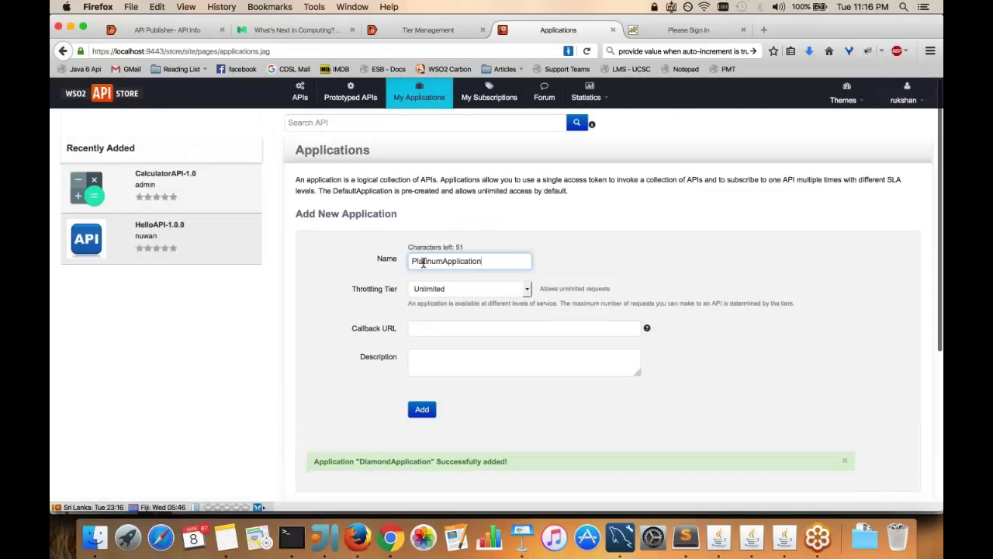
scroll(427, 295, "down", 5)
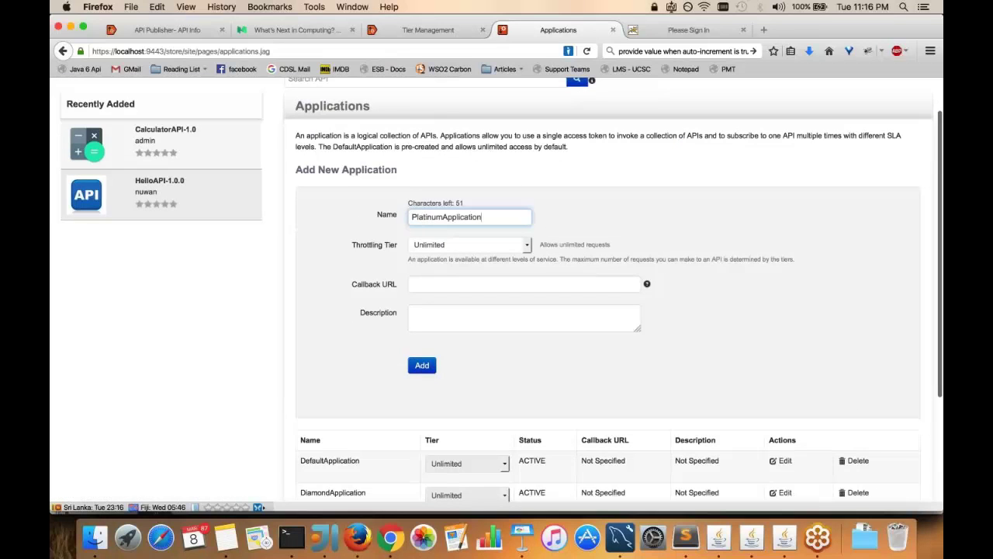
left_click(430, 269)
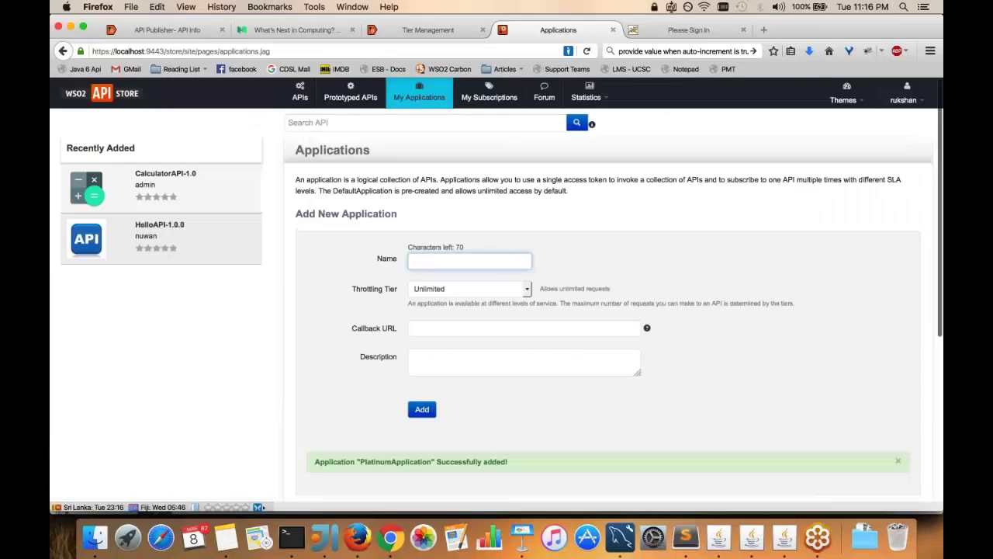
scroll(497, 295, "down", 2)
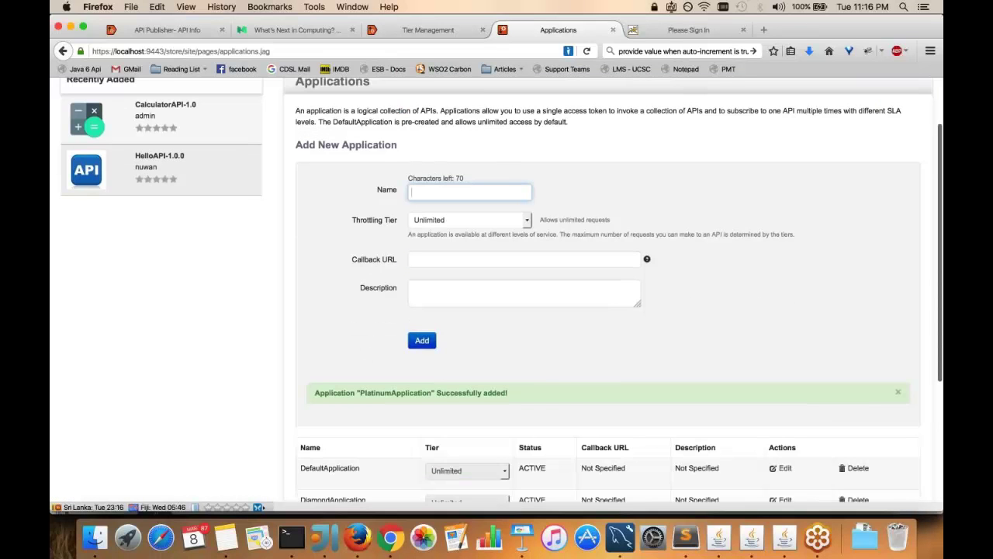
scroll(497, 295, "down", 3)
scroll(162, 177, "up", 4)
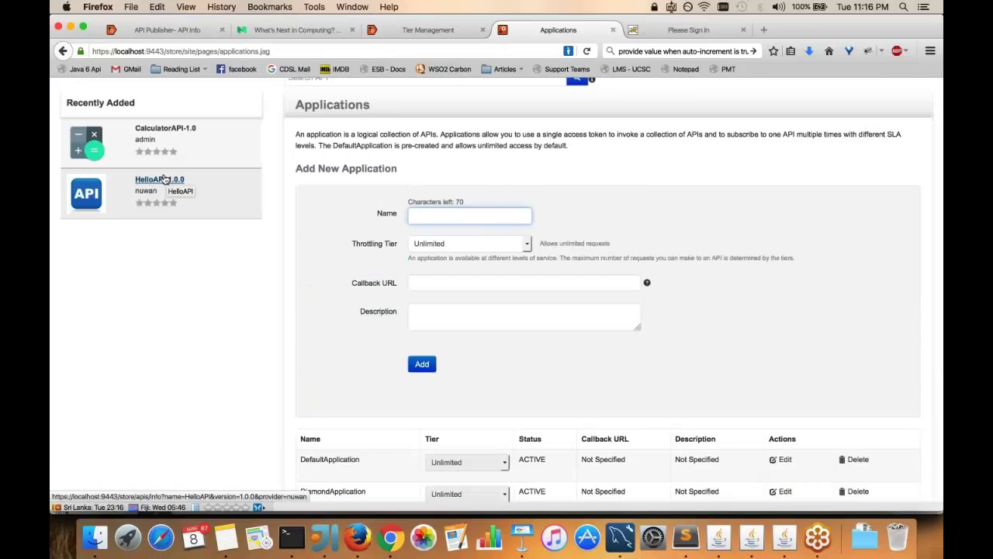
Subscribe DiamondApplication to HelloAPI 1.0.0 on the Diamond tier
left_click(163, 179)
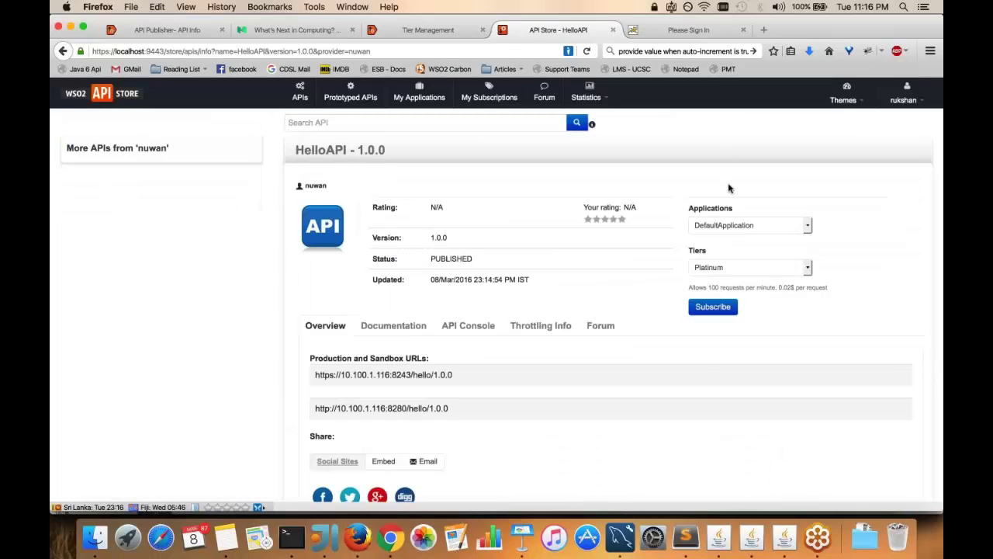
left_click(756, 225)
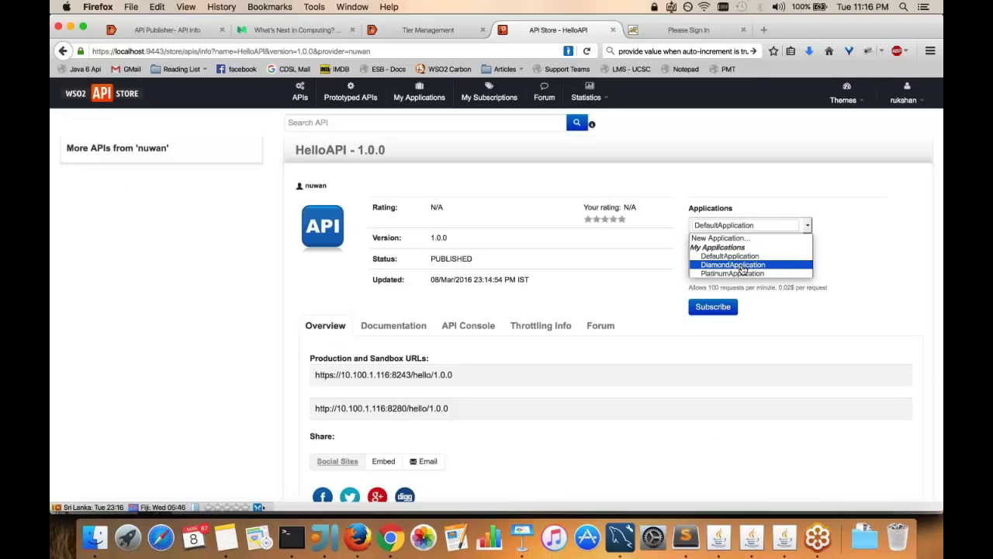
left_click(742, 265)
left_click(737, 267)
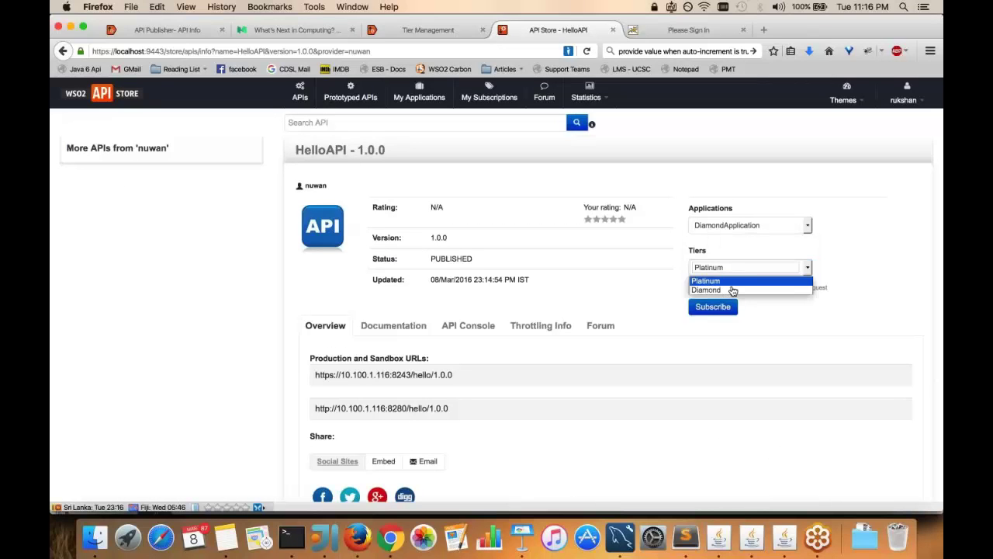
key("Escape")
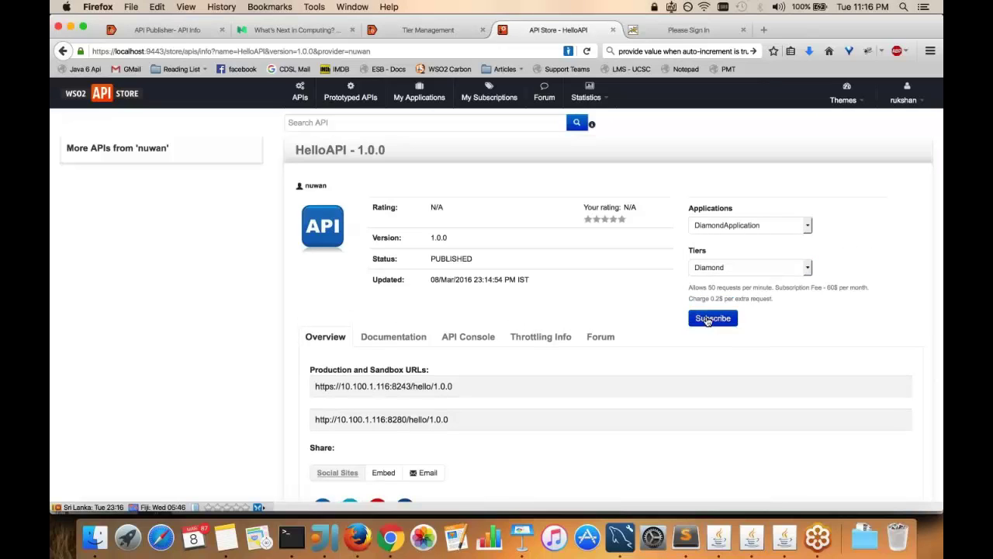
left_click(708, 319)
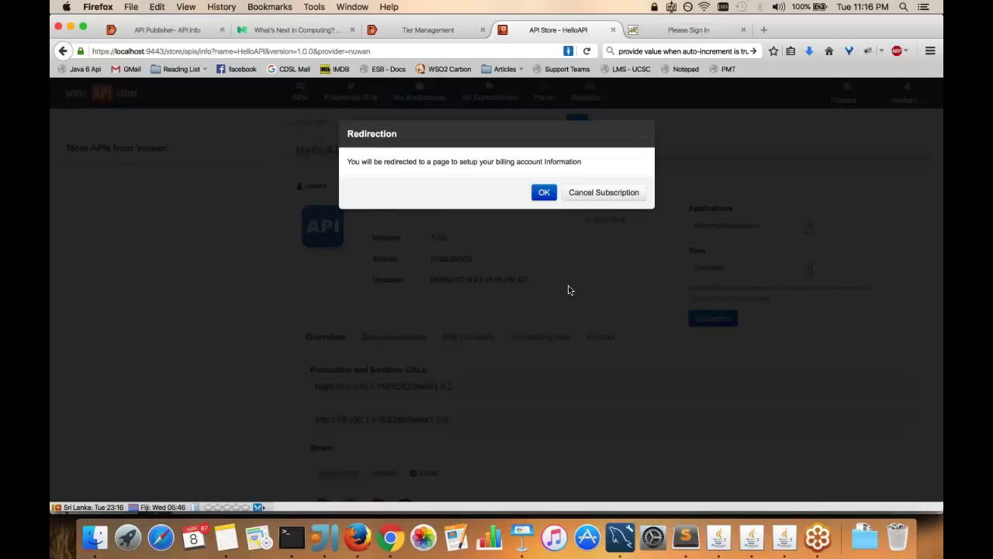
Open the billing sign-up form and enter the saved card number, expiry 12-18 and Visa type
left_click(541, 196)
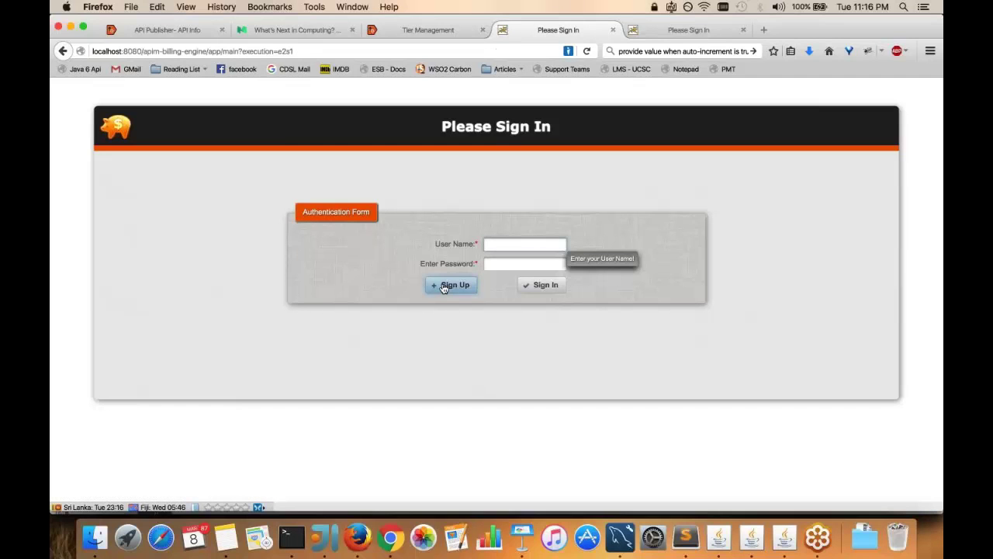
left_click(450, 284)
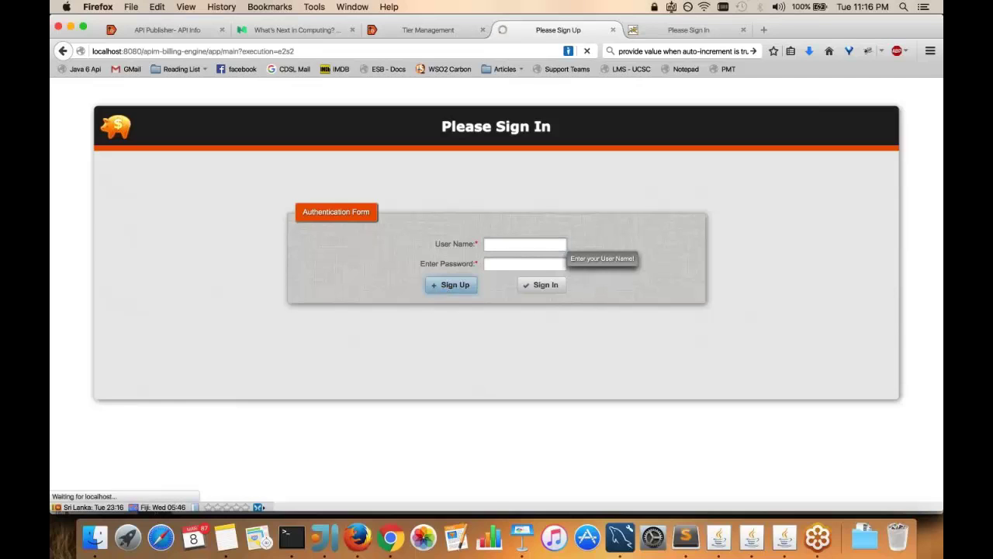
left_click(521, 263)
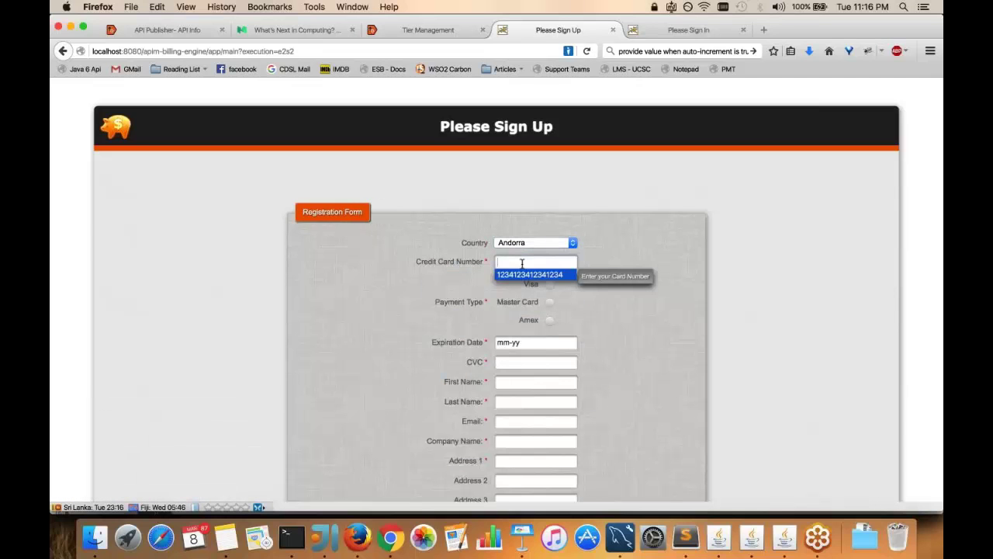
left_click(529, 274)
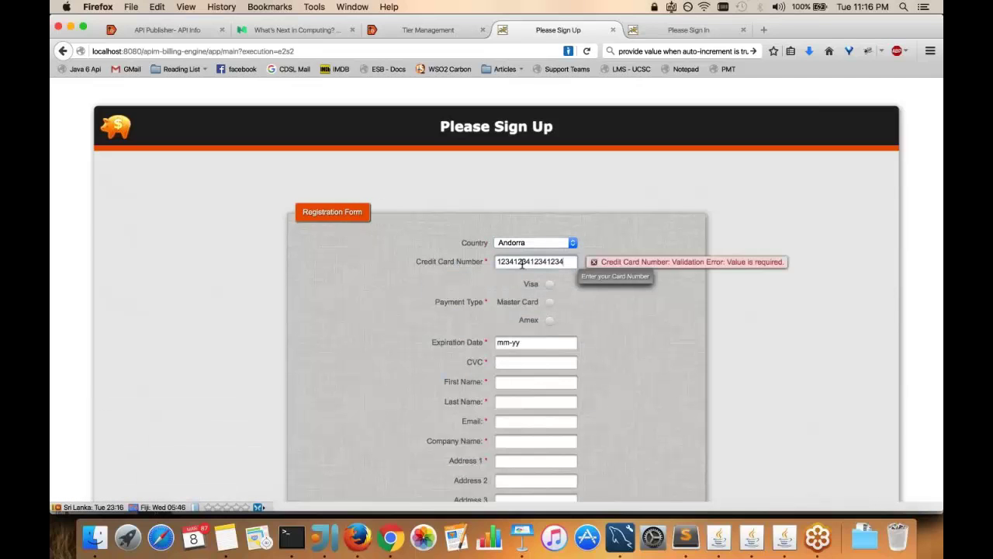
left_click(519, 343)
type("12-18")
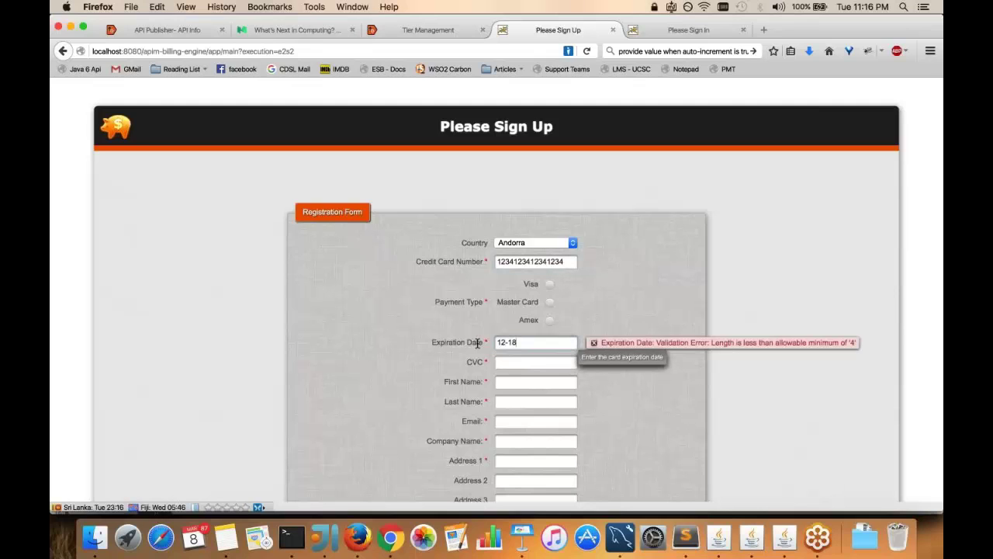
left_click(550, 302)
left_click(549, 284)
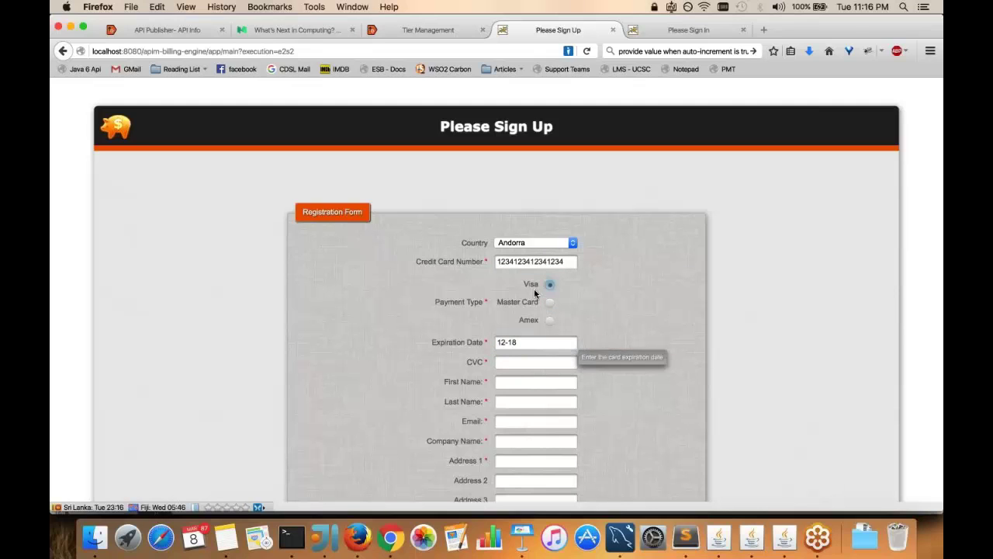
scroll(393, 375, "down", 1)
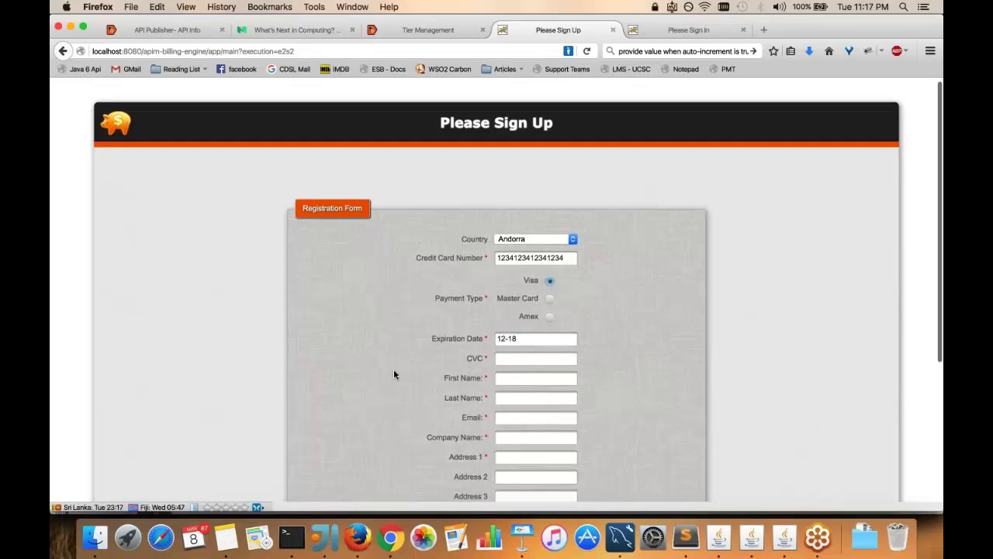
scroll(393, 375, "down", 4)
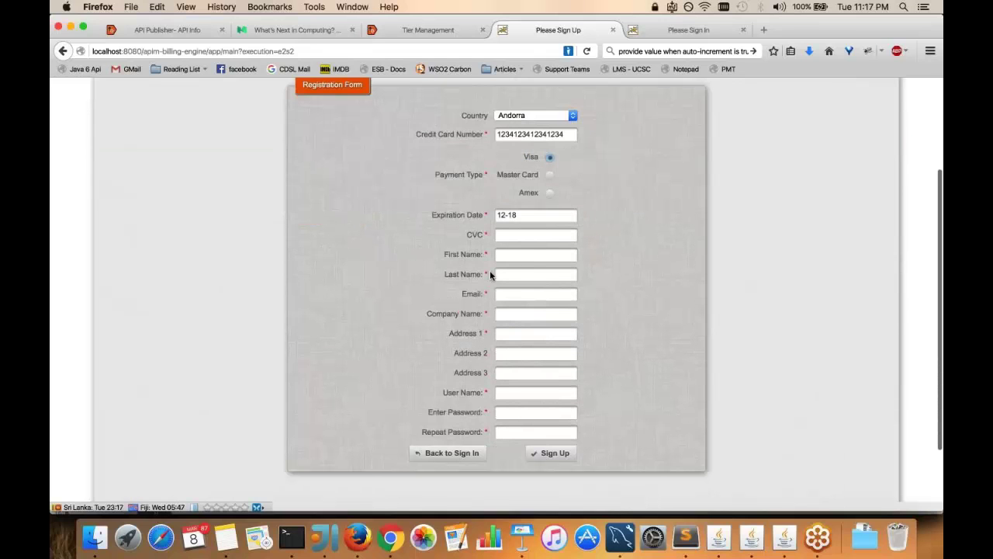
left_click(532, 234)
type("123")
key("Tab")
type("Rukshan")
key("Tab")
key("Down")
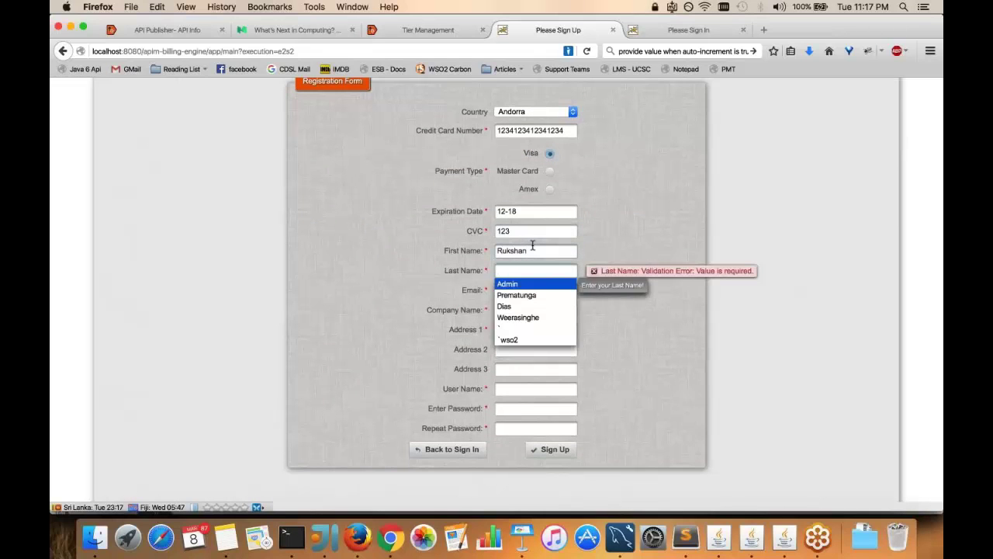
key("Down")
key("Return")
key("Tab")
key("Down")
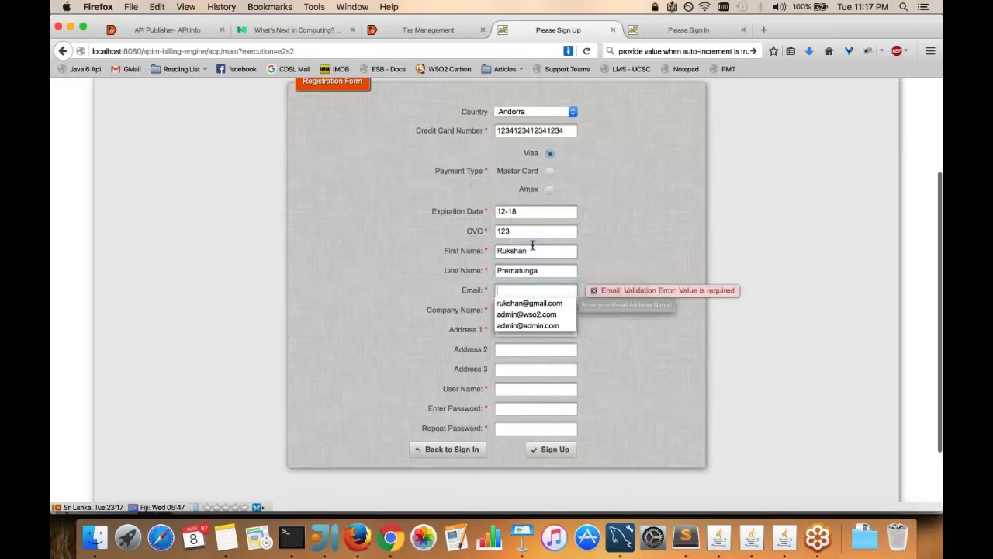
key("Down")
key("Return")
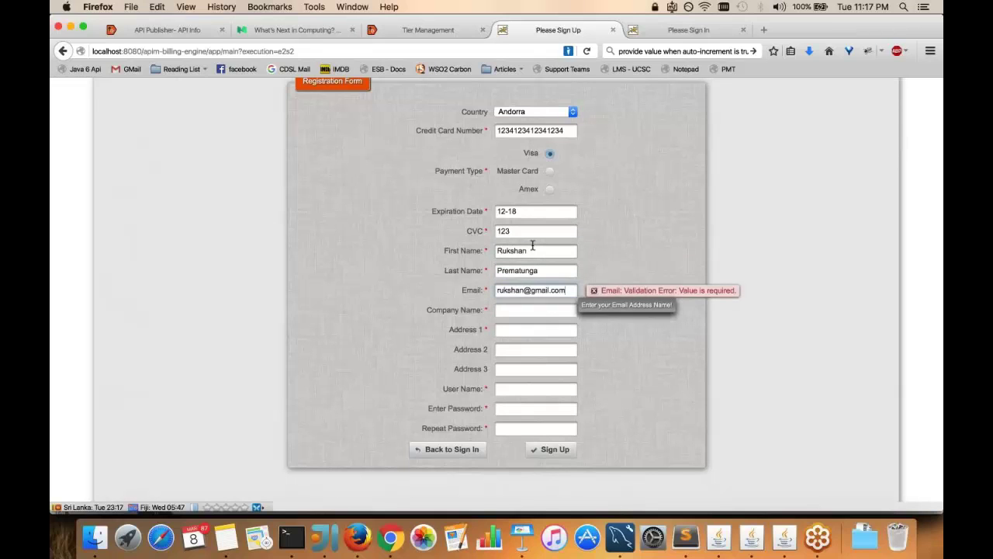
Fill company WSO2, the saved address and user name, the account password twice, and submit
key("Tab")
key("Tab")
key("Down")
key("Down")
key("Return")
key("Tab")
key("Tab")
key("Tab")
key("Down")
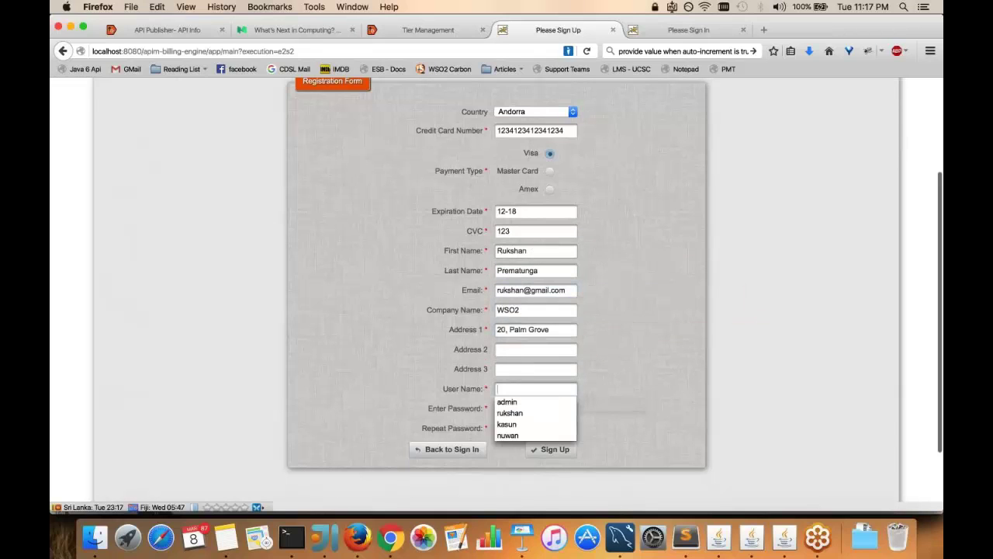
key("Down")
key("Down")
key("Return")
key("Tab")
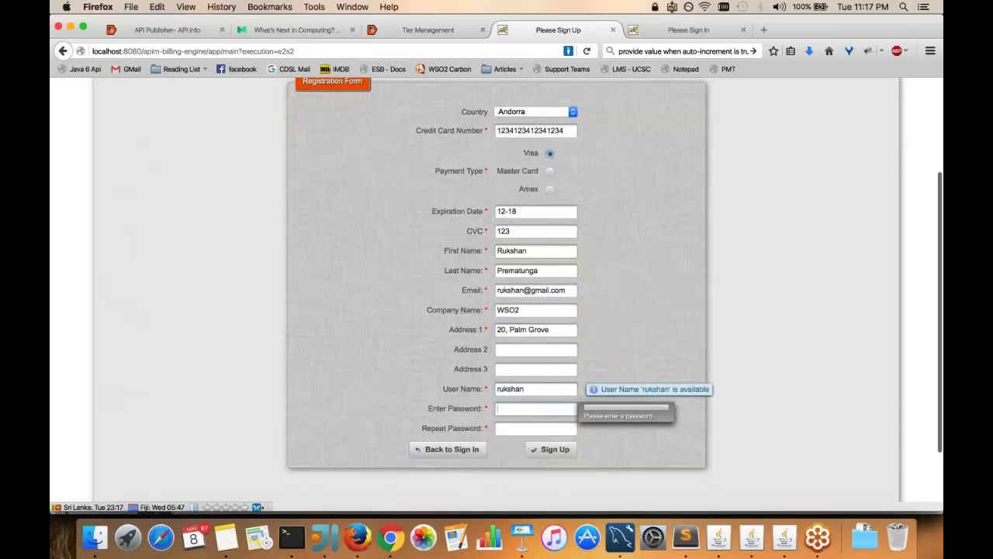
key("Tab")
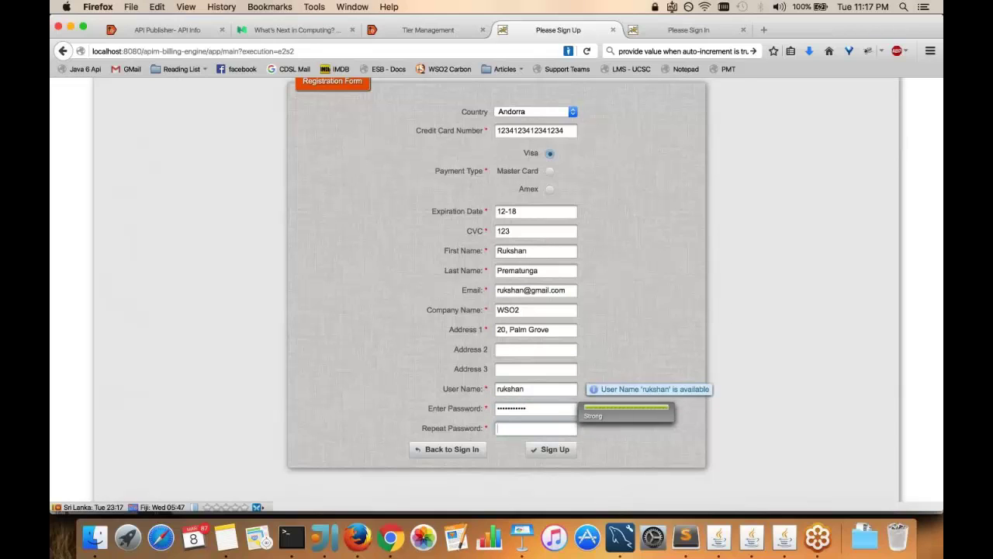
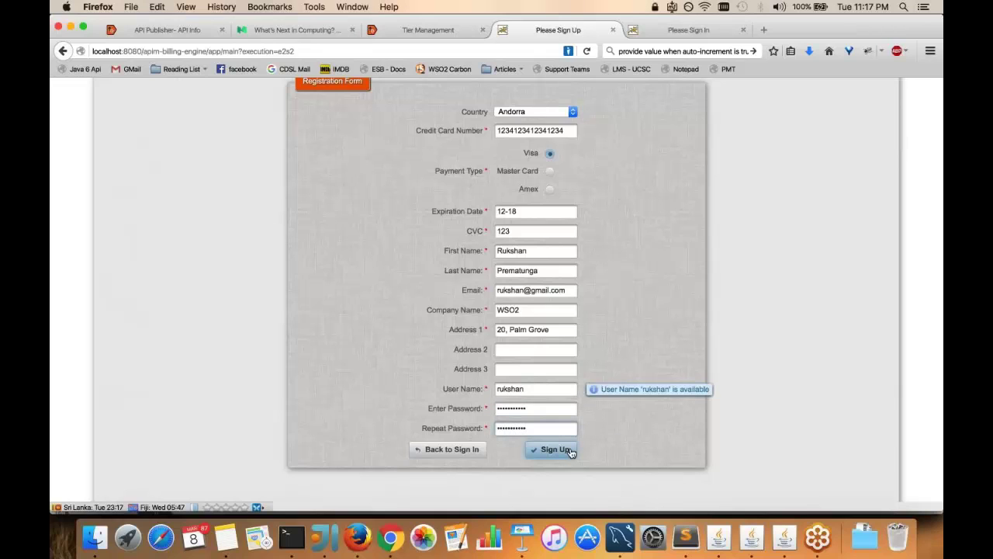
left_click(572, 451)
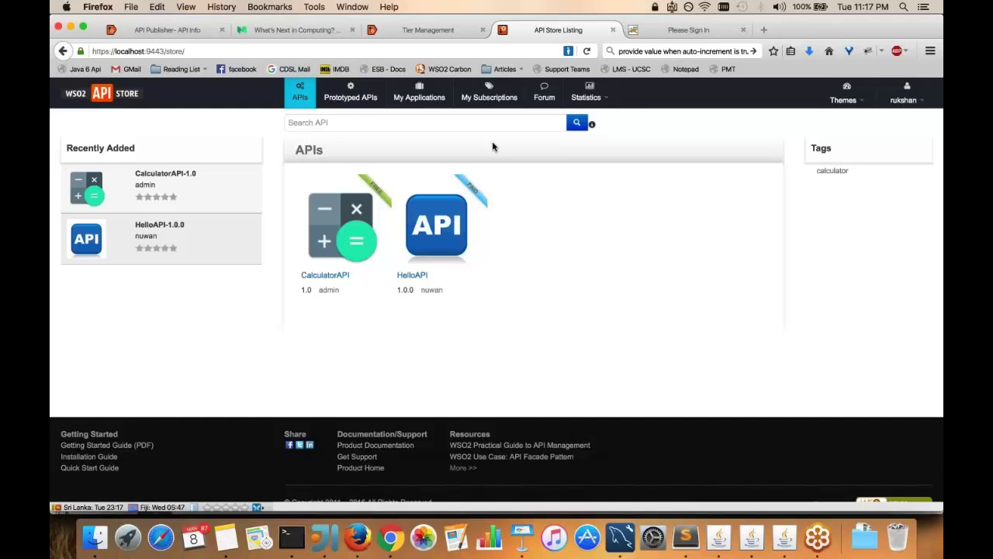
Generate production keys for DiamondApplication under My Subscriptions and copy its access token
left_click(488, 97)
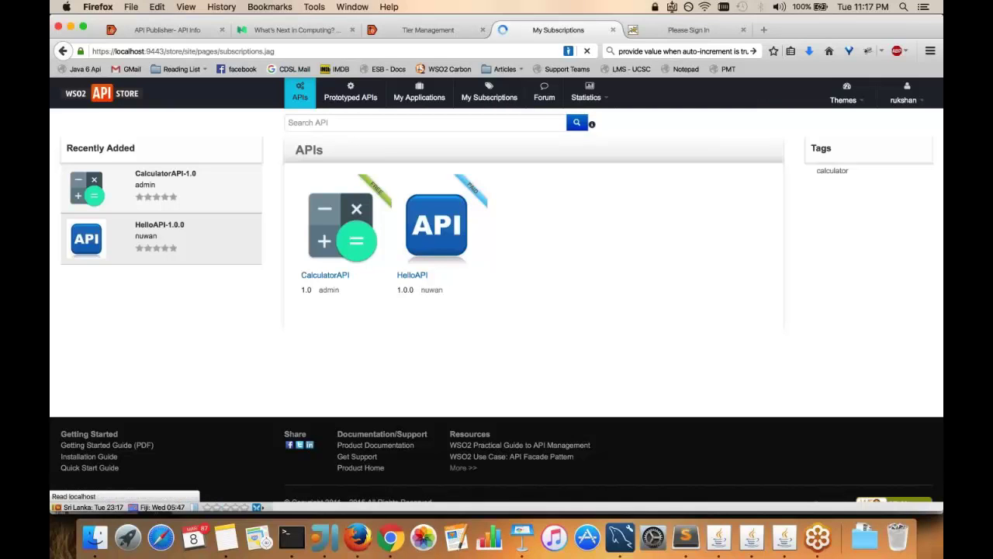
left_click(353, 226)
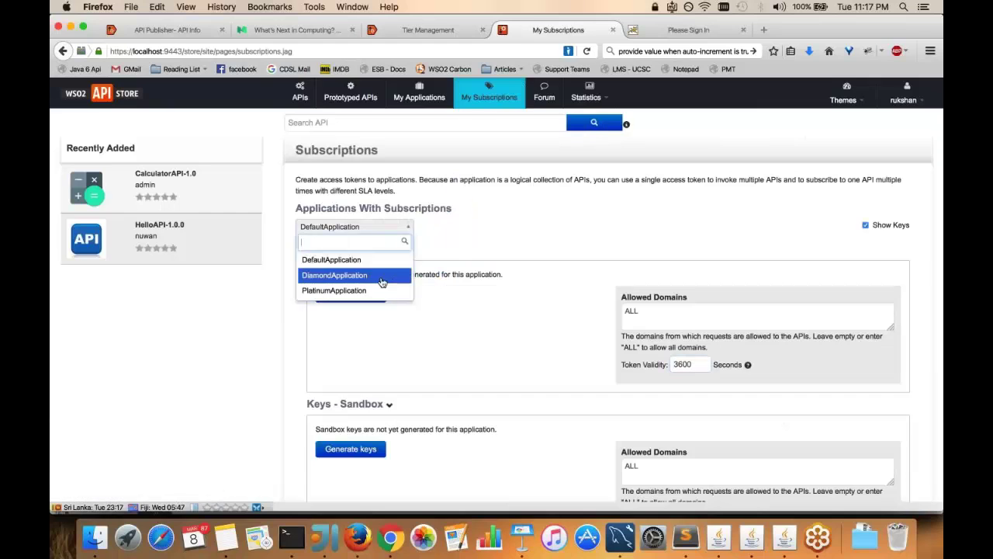
left_click(341, 273)
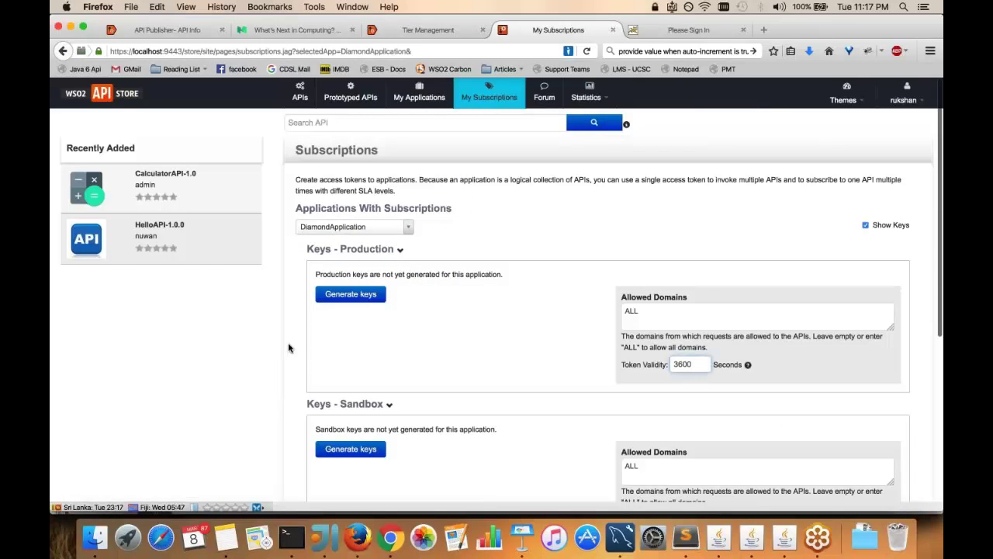
scroll(288, 347, "down", 1)
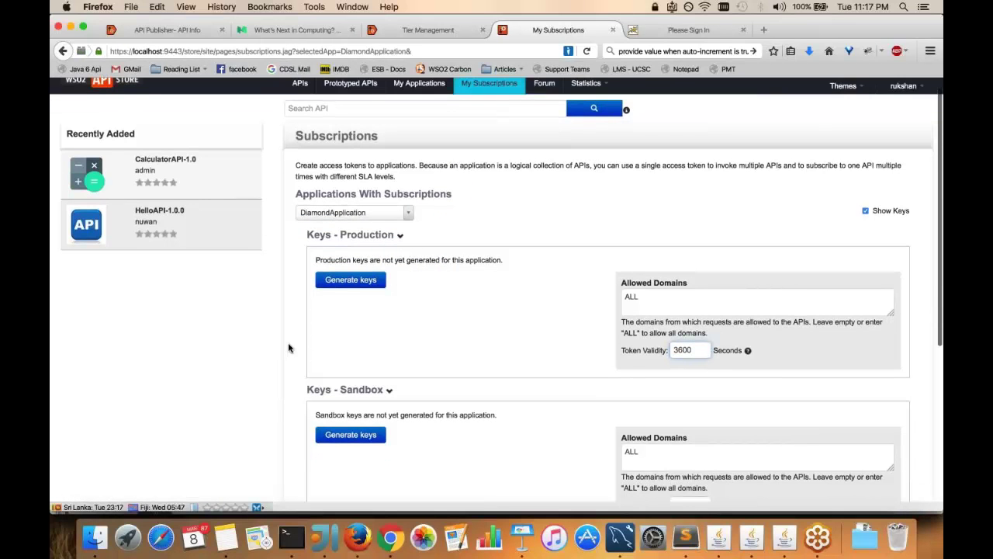
scroll(288, 348, "down", 5)
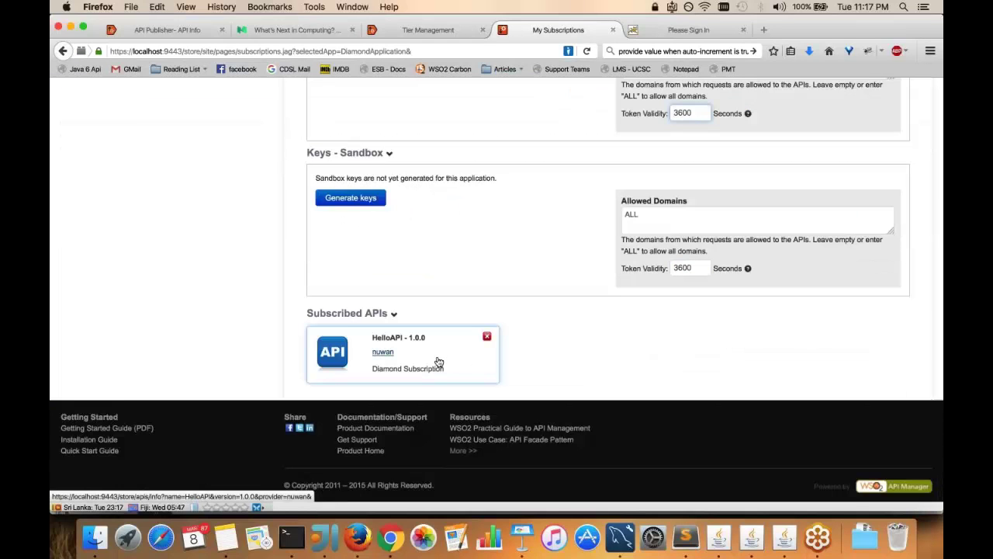
scroll(438, 363, "up", 6)
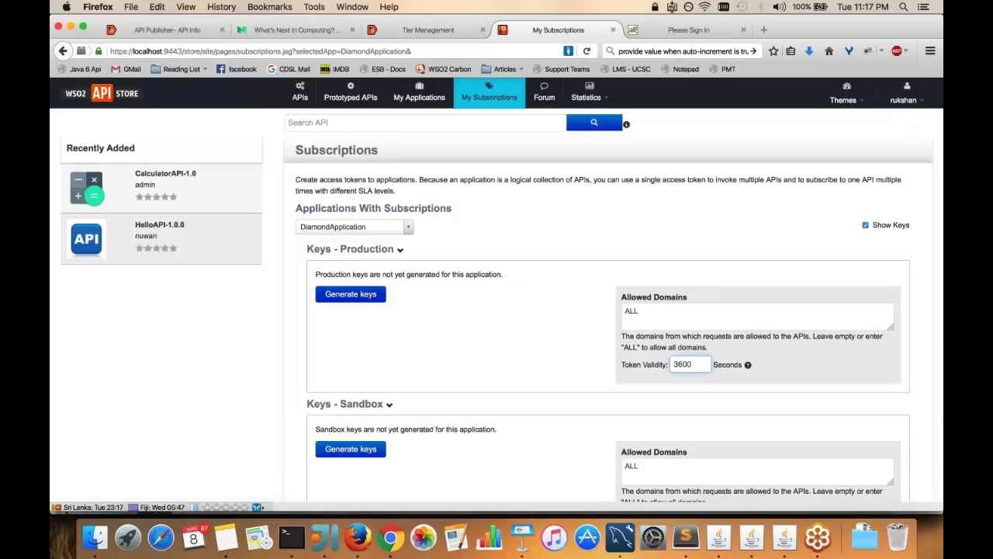
left_click(350, 294)
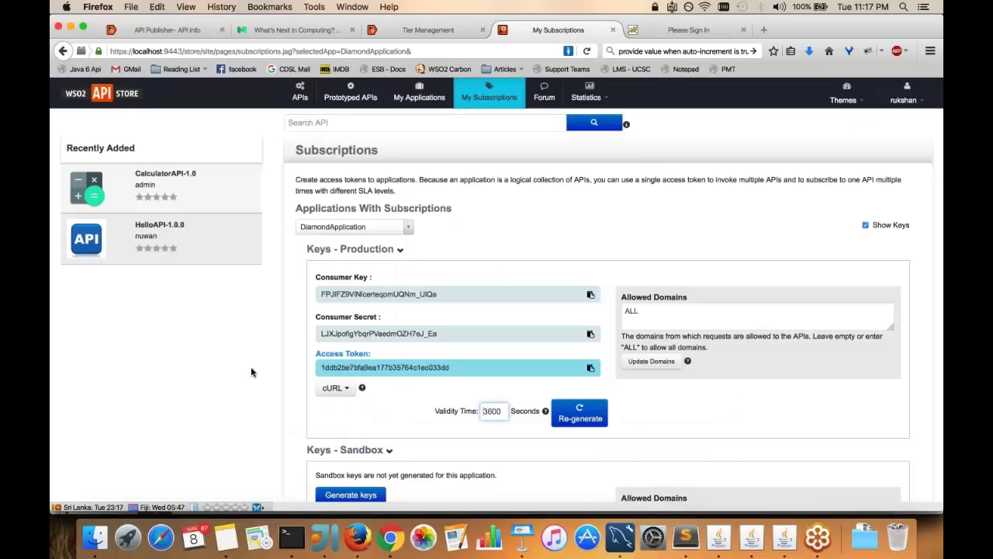
scroll(251, 372, "down", 3)
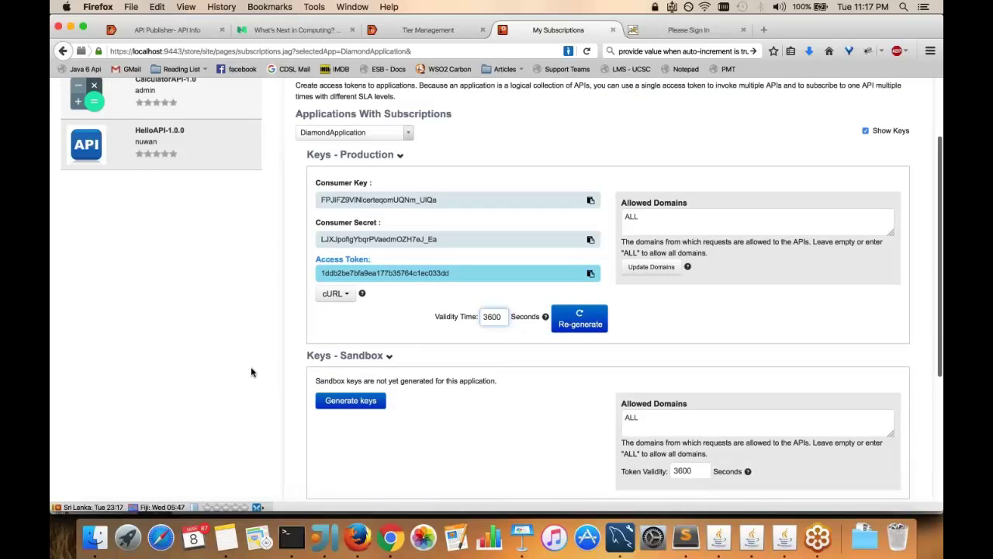
scroll(251, 372, "down", 1)
left_click(591, 260)
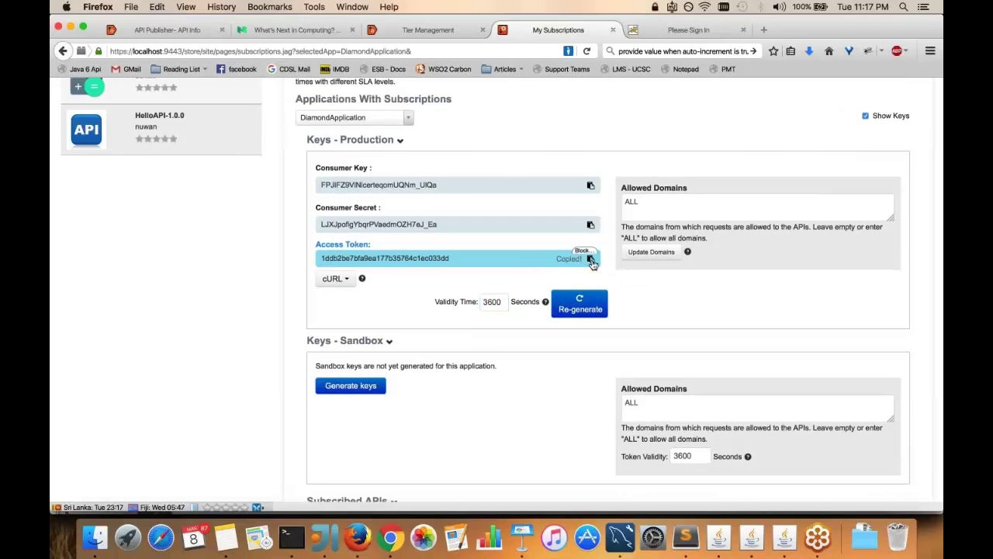
Put the Diamond token after 'Bearer' in the Authorization header and run diamond_script's Summary Report
left_click(719, 534)
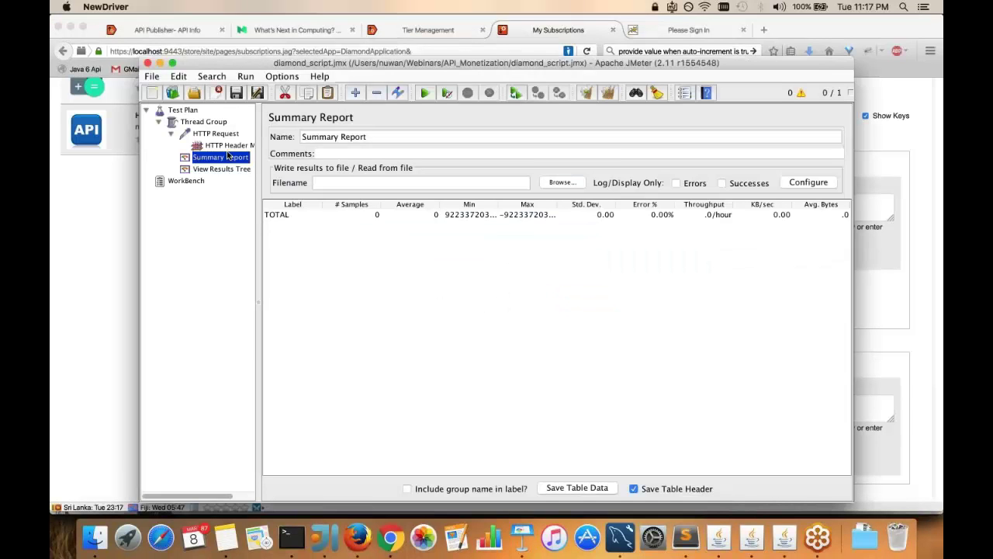
left_click(218, 134)
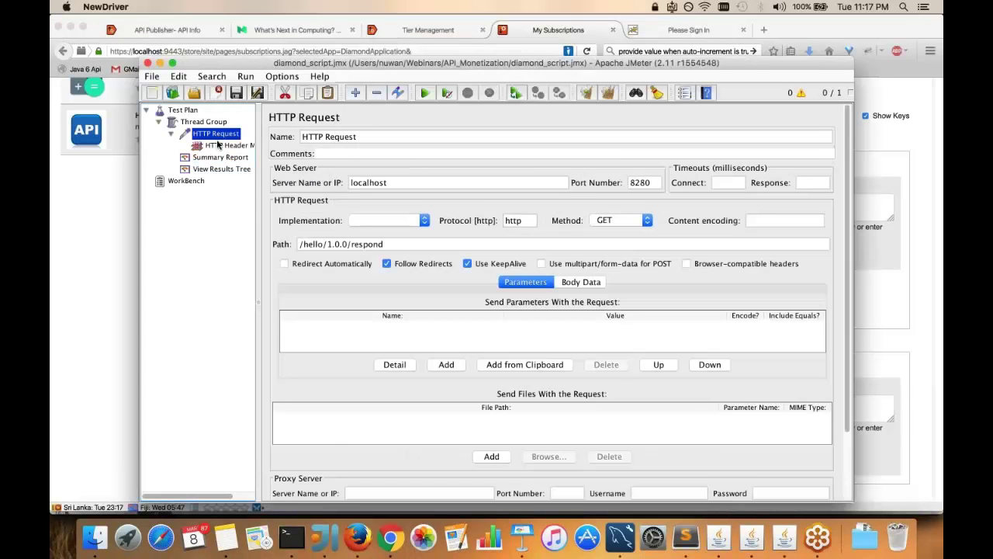
left_click(219, 145)
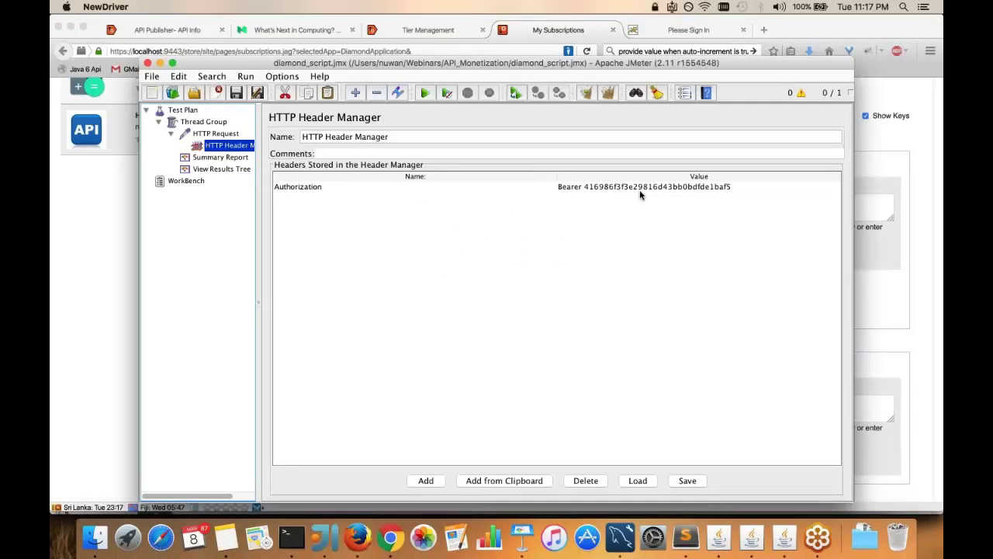
double_click(633, 192)
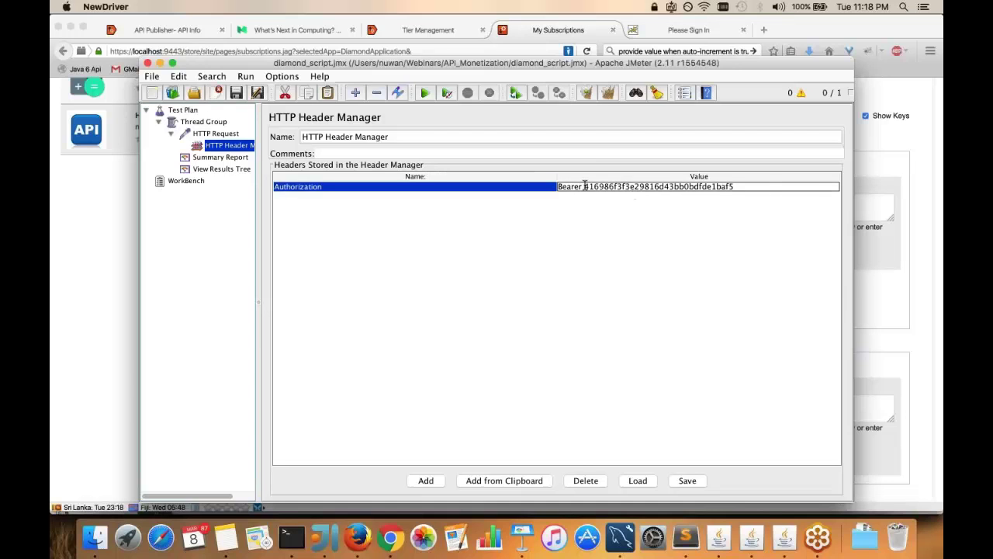
left_click(793, 184, "shift")
key("BackSpace")
key("super+v")
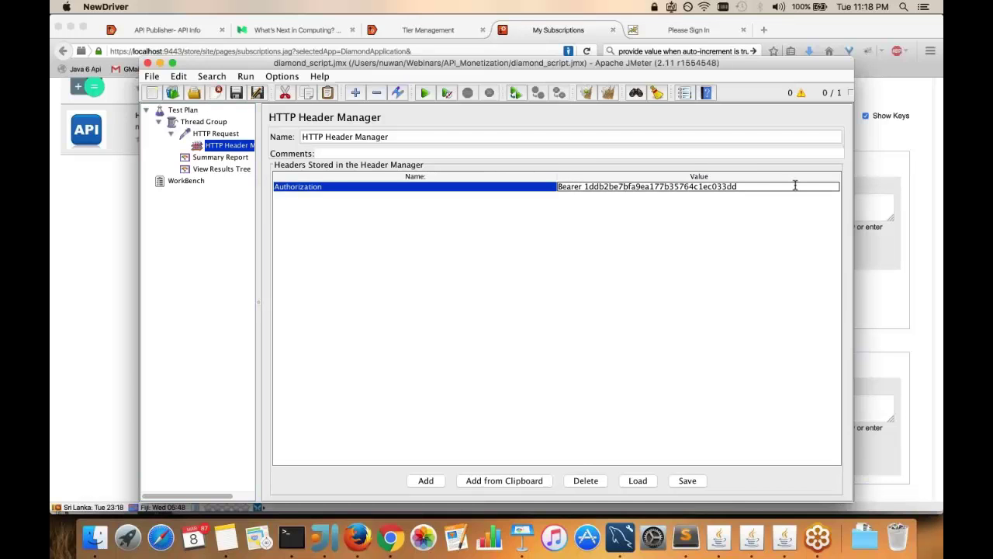
left_click(352, 313)
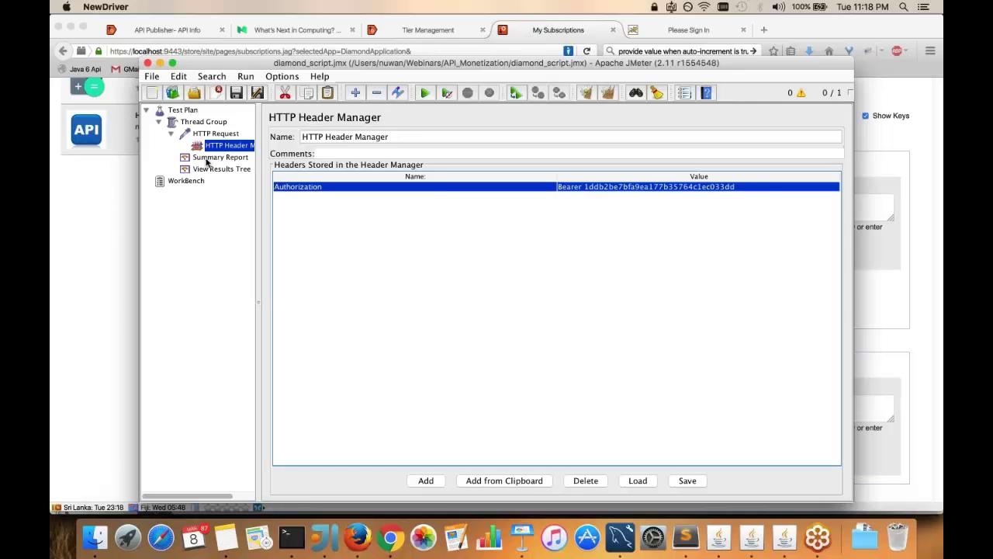
left_click(217, 157)
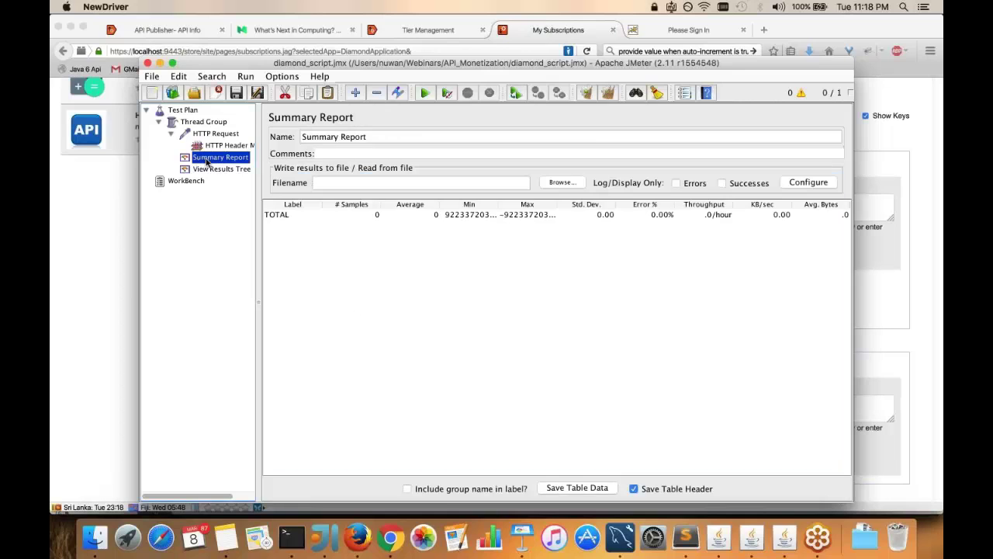
left_click(426, 93)
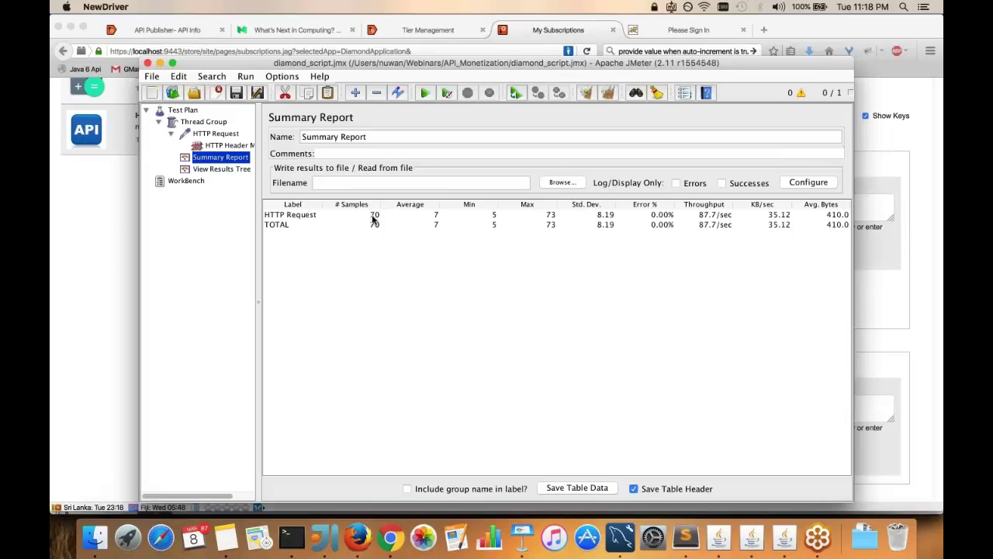
Subscribe PlatinumApplication to HelloAPI on the Platinum tier
left_click(101, 233)
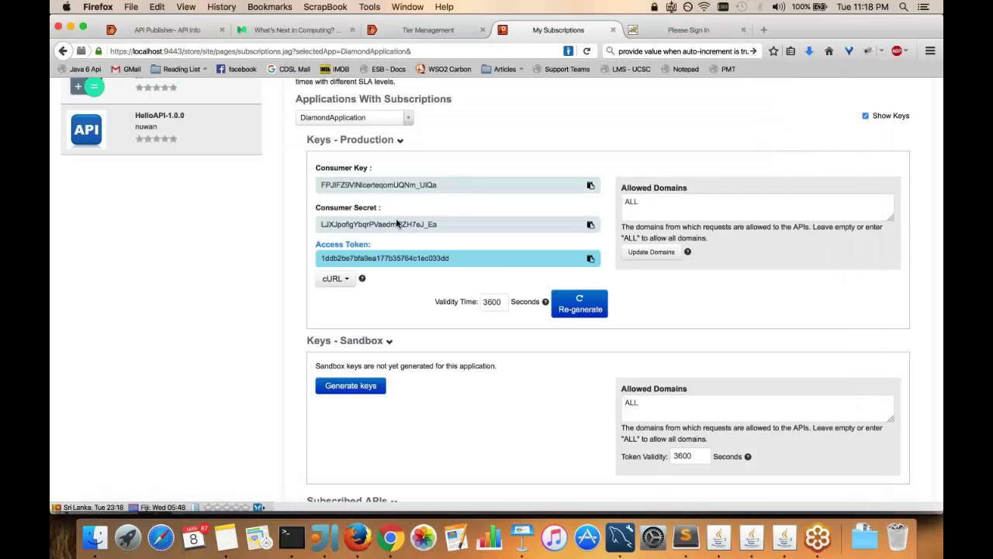
scroll(397, 223, "up", 3)
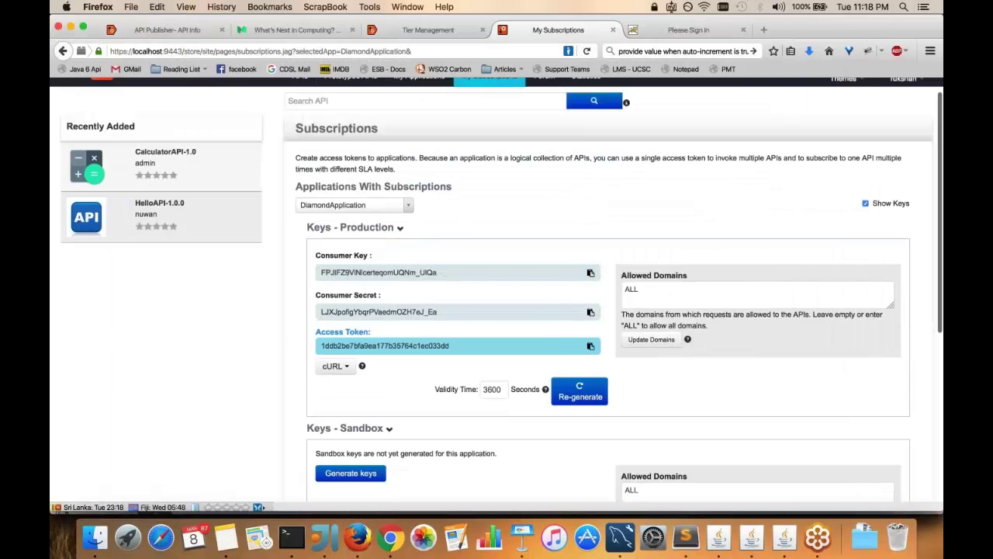
left_click(159, 226)
left_click(749, 225)
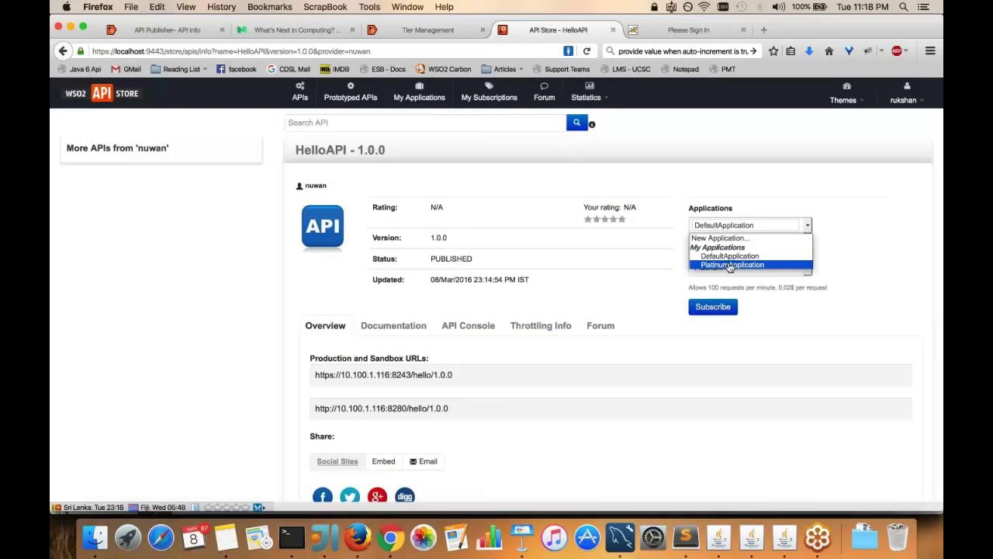
left_click(729, 265)
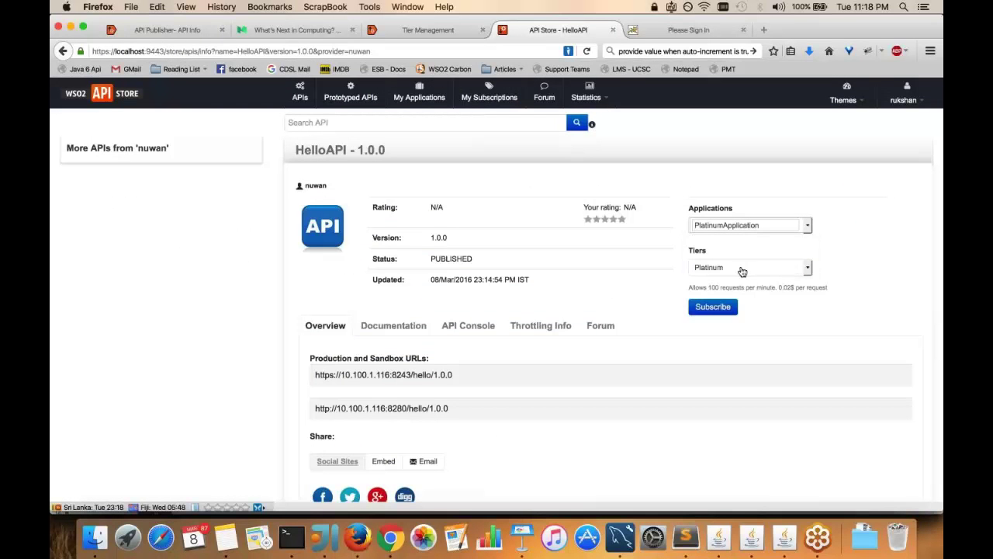
left_click(713, 307)
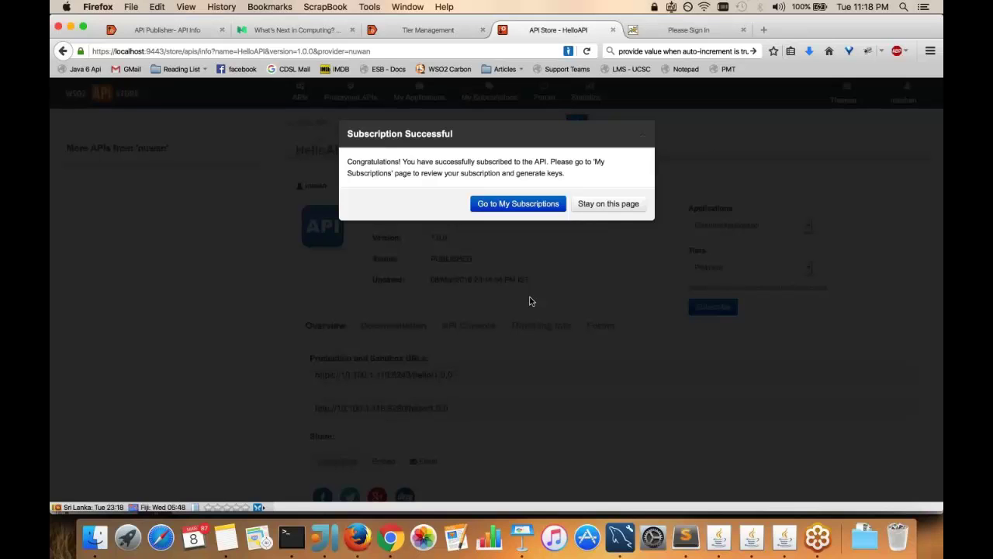
Generate production keys and an access token for PlatinumApplication in My Subscriptions
left_click(518, 203)
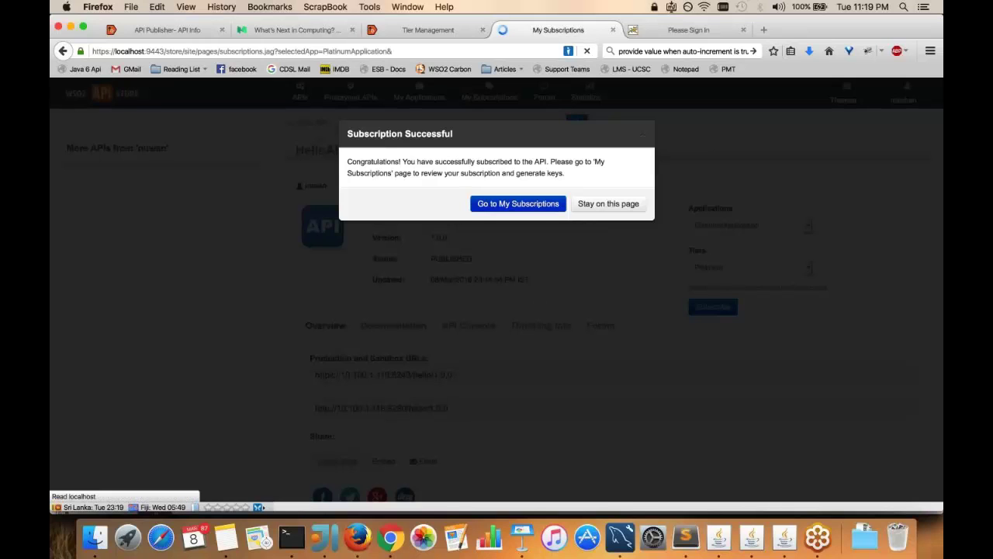
scroll(412, 341, "down", 4)
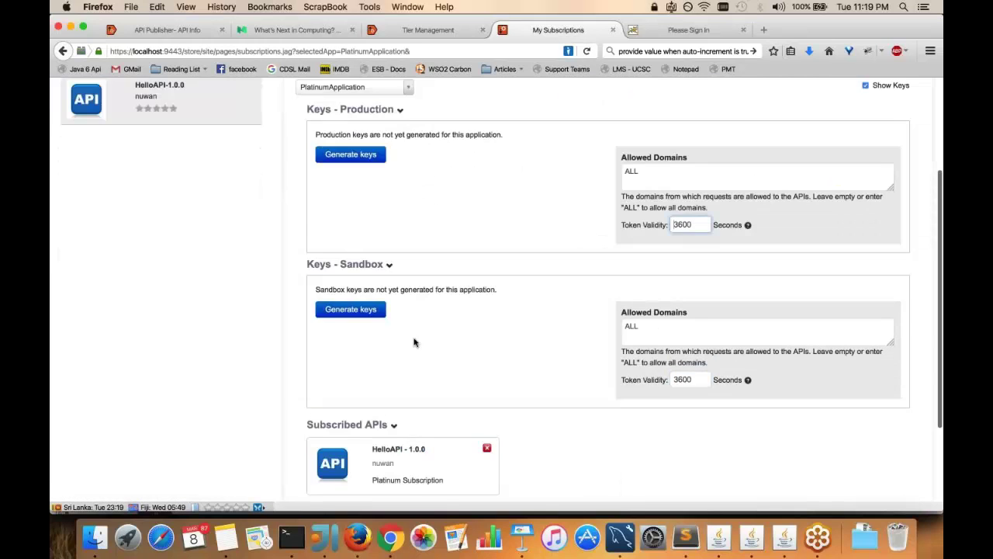
left_click(350, 156)
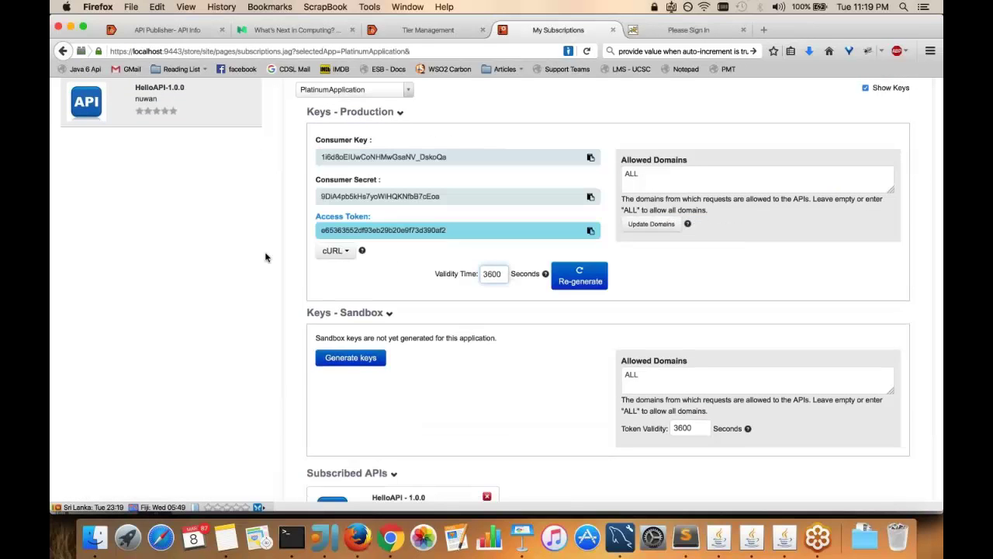
scroll(265, 257, "up", 3)
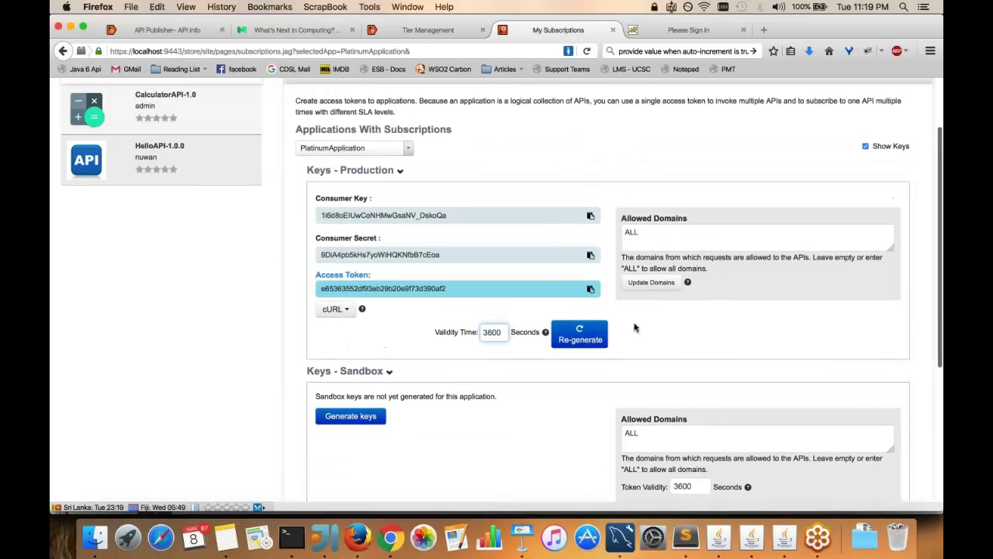
key("super+Tab")
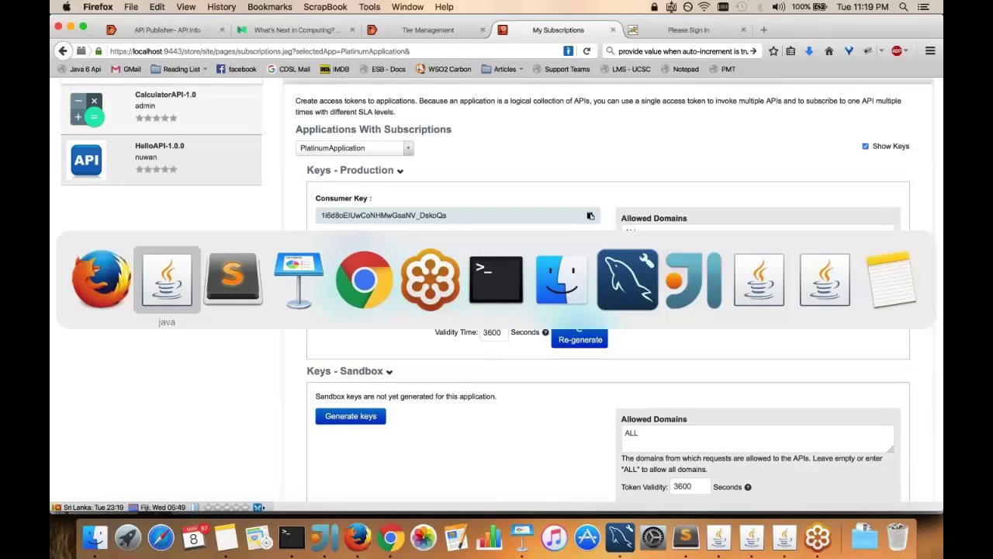
key("super+Tab")
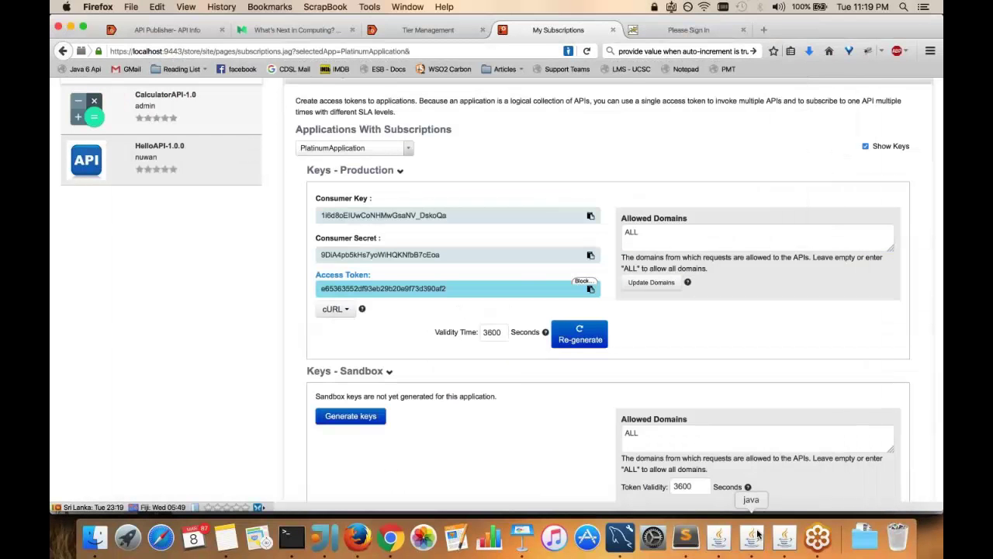
Replace the Diamond token in the Authorization header with the Platinum access token
left_click(758, 534)
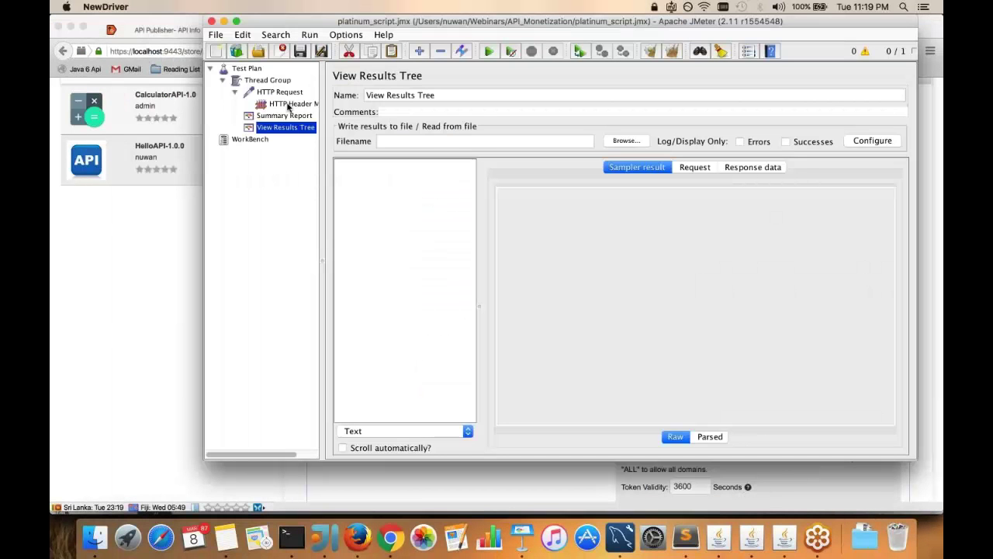
left_click(290, 103)
left_click(658, 146)
double_click(800, 146)
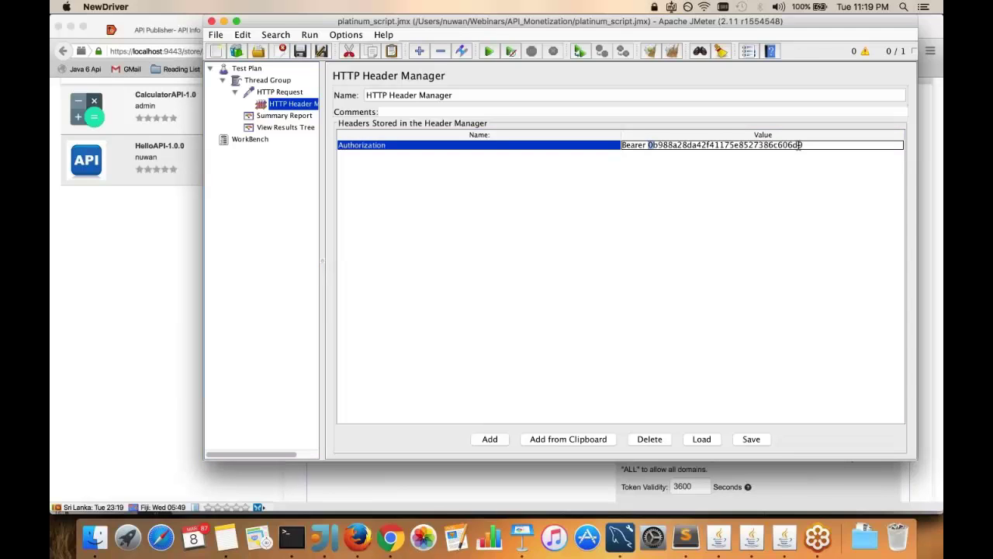
double_click(812, 145)
key("BackSpace")
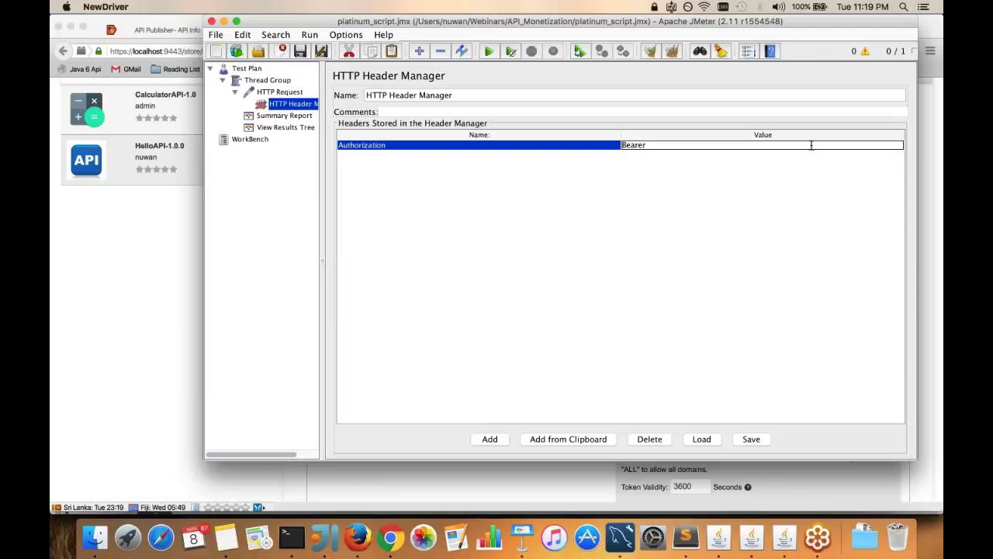
key("super+v")
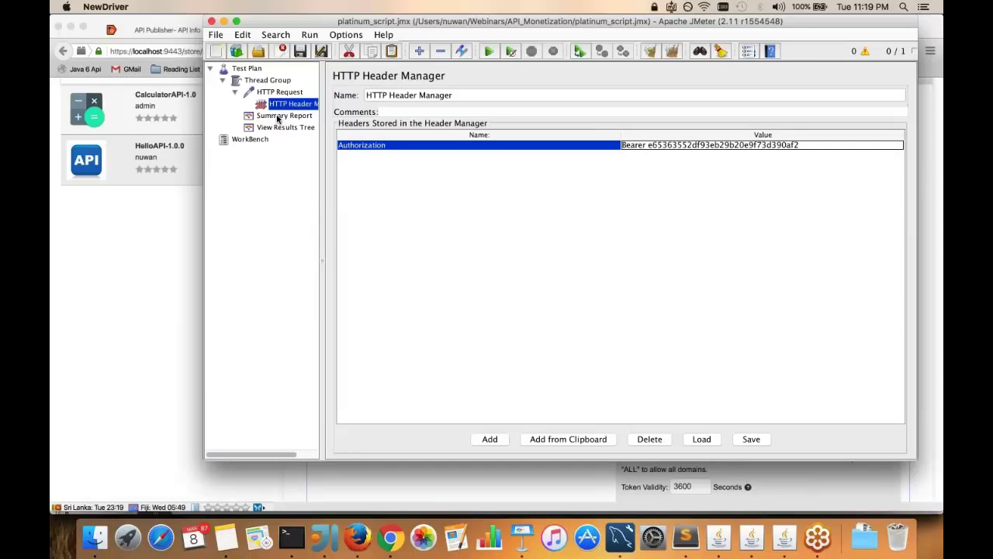
Run the platinum_script test (110 samples, 9.09% errors) and list the individual request results
left_click(278, 117)
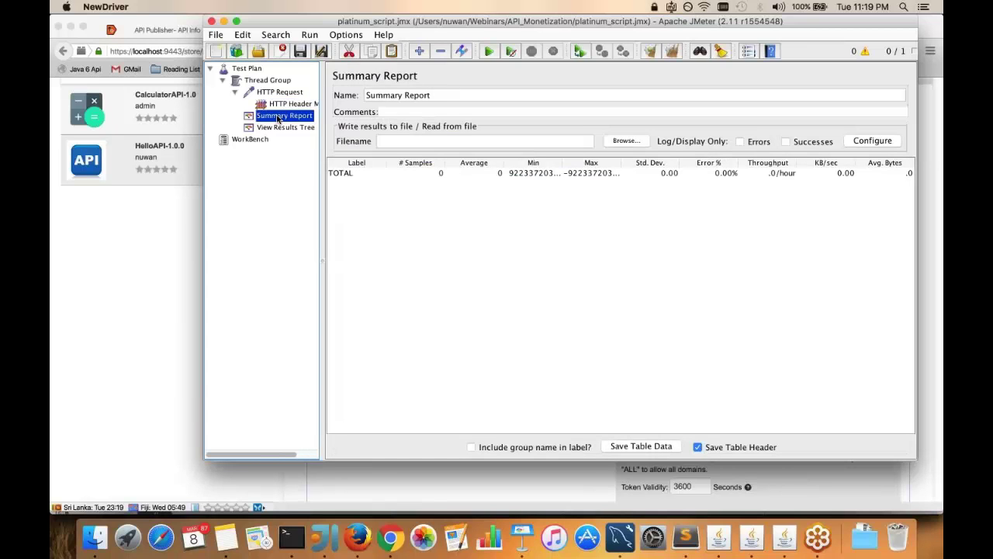
left_click(489, 51)
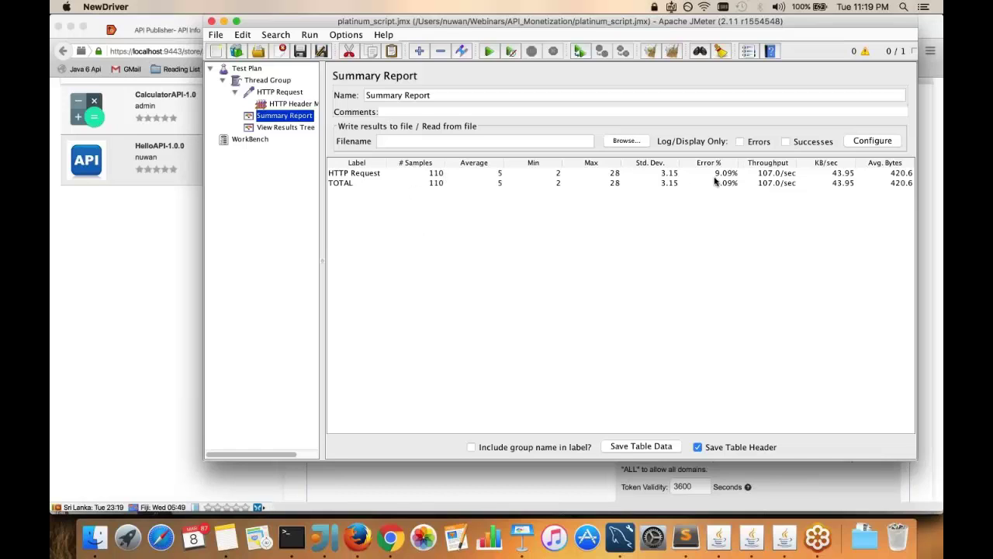
left_click(286, 127)
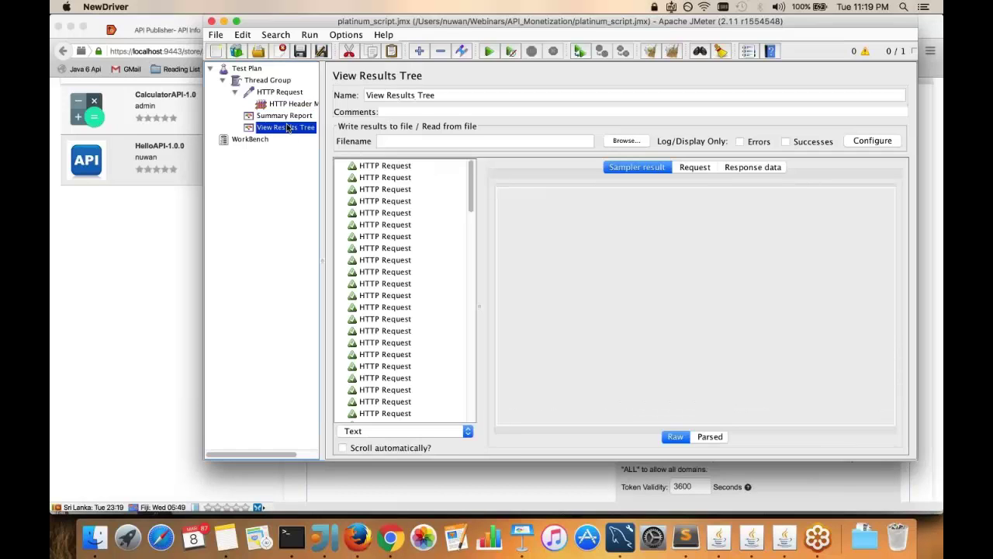
Scroll View Results Tree to the red failed requests, then hide JMeter
scroll(399, 284, "down", 10)
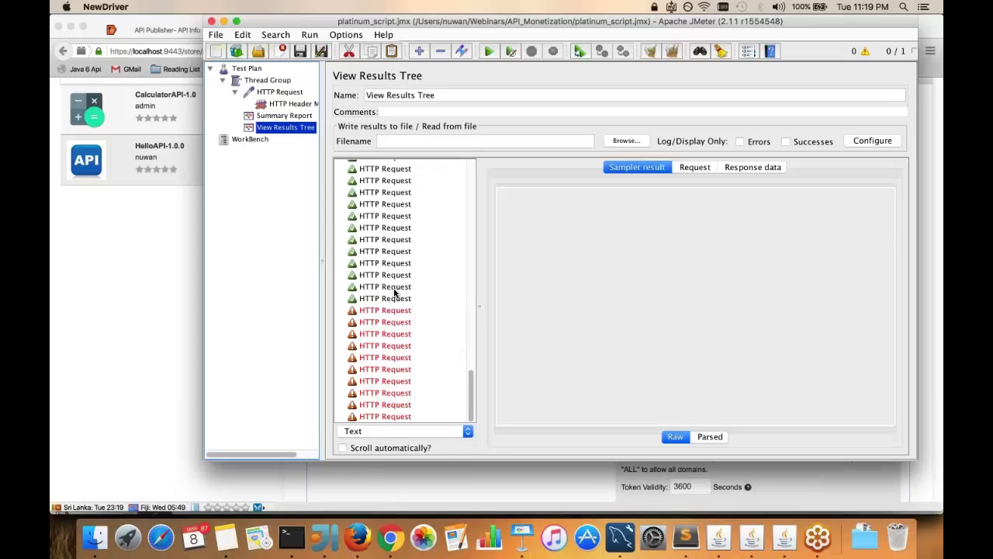
key("super+Tab")
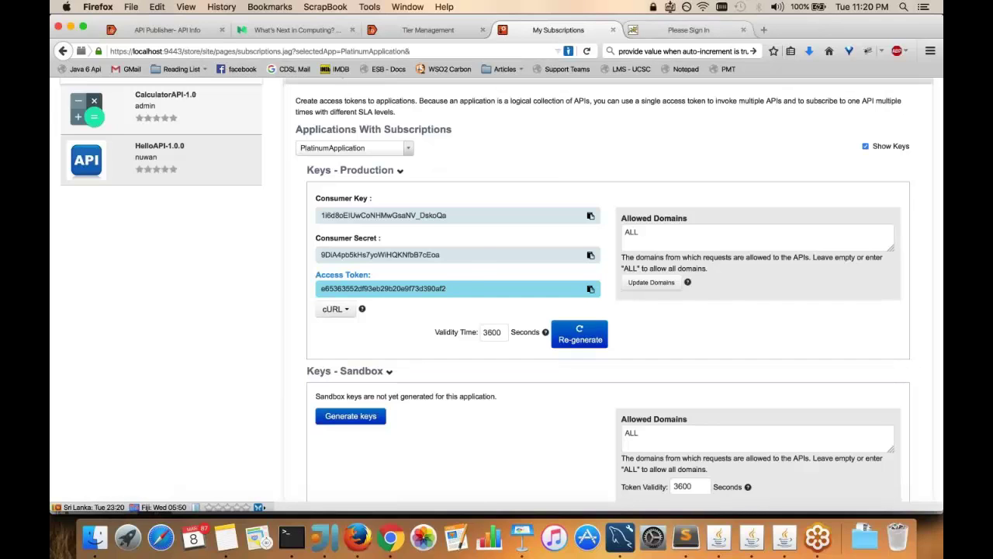
Sign in on the Billing Engine's Please Sign In page with the admin user name and password
left_click(688, 29)
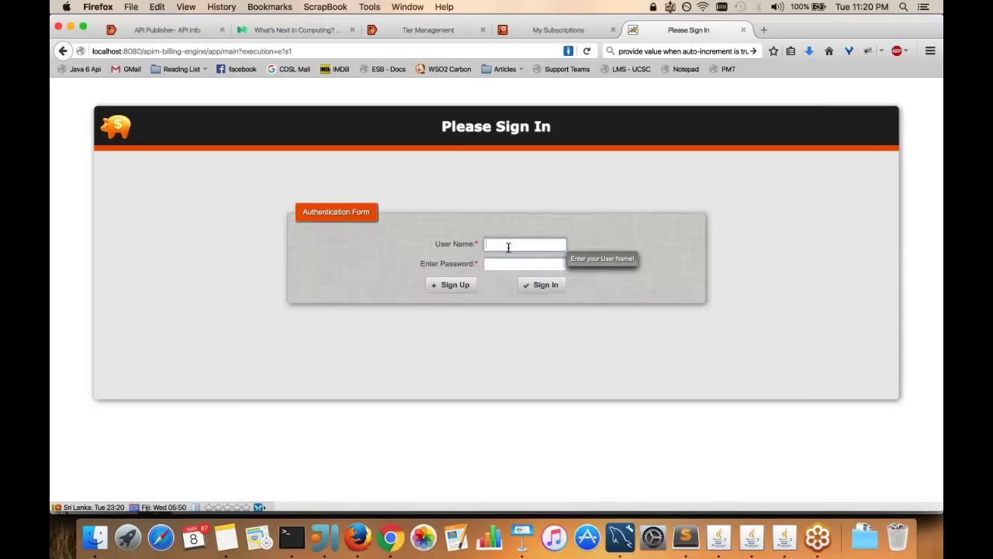
type("admin")
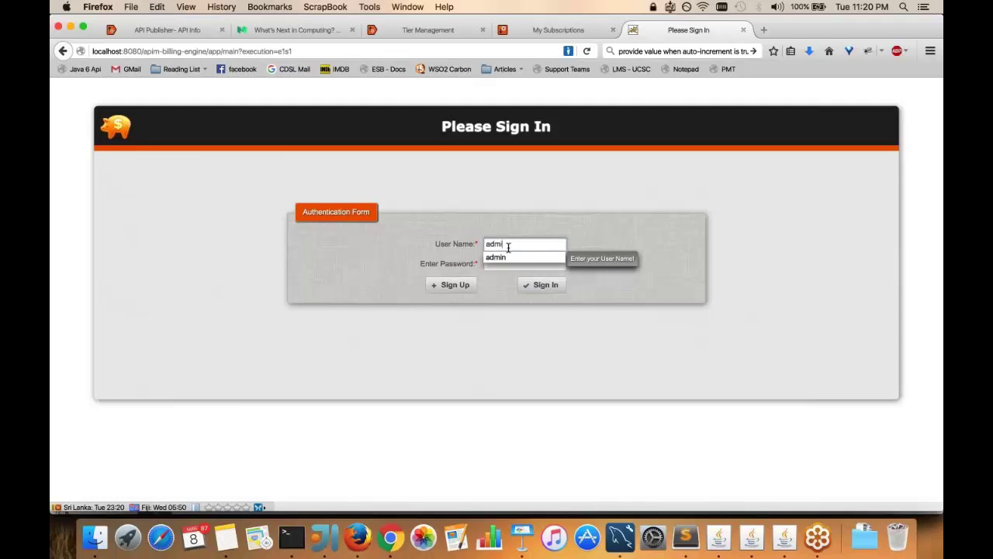
key("Tab")
type("admin")
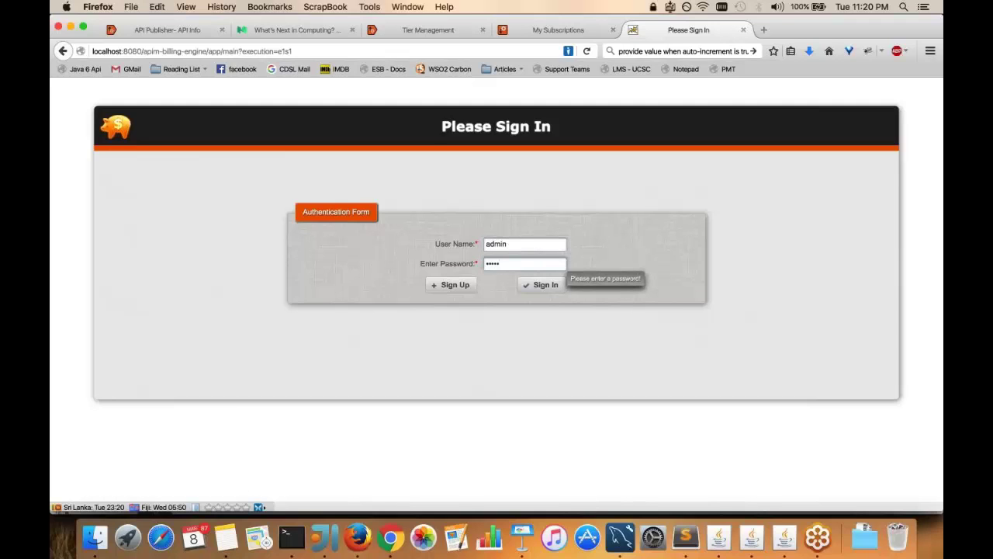
left_click(537, 287)
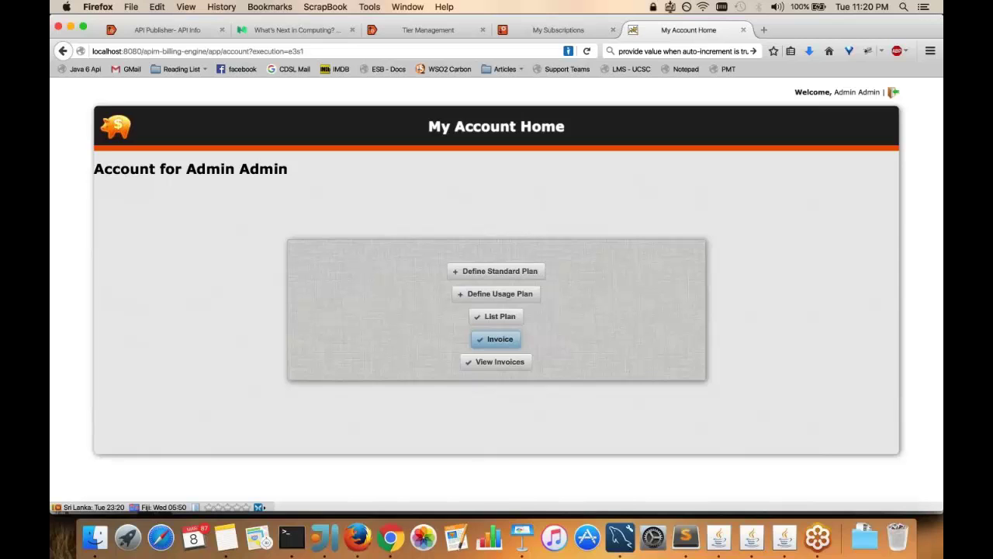
On the Invoices page, generate an invoice with Select Plan set to Diamond and Select Cycle to February
left_click(500, 339)
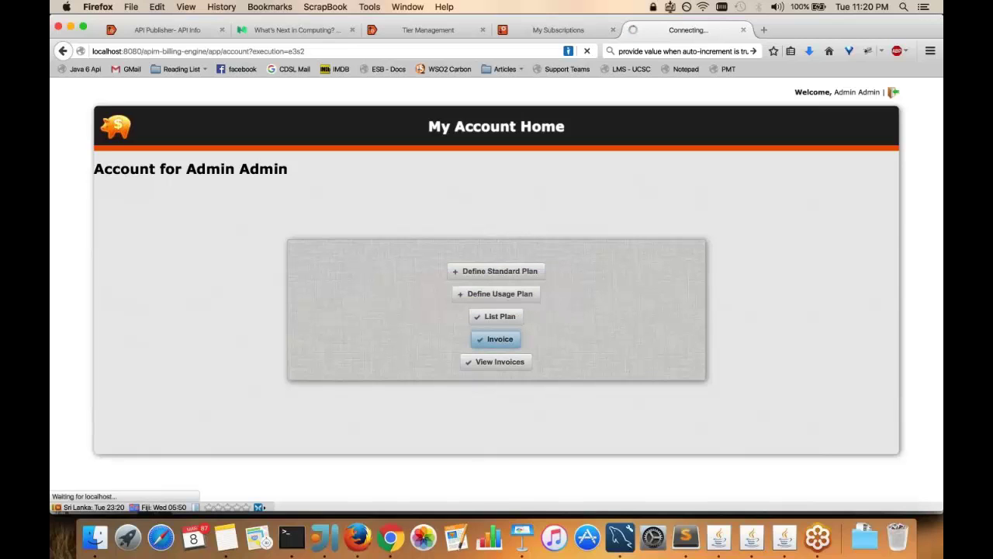
left_click(535, 270)
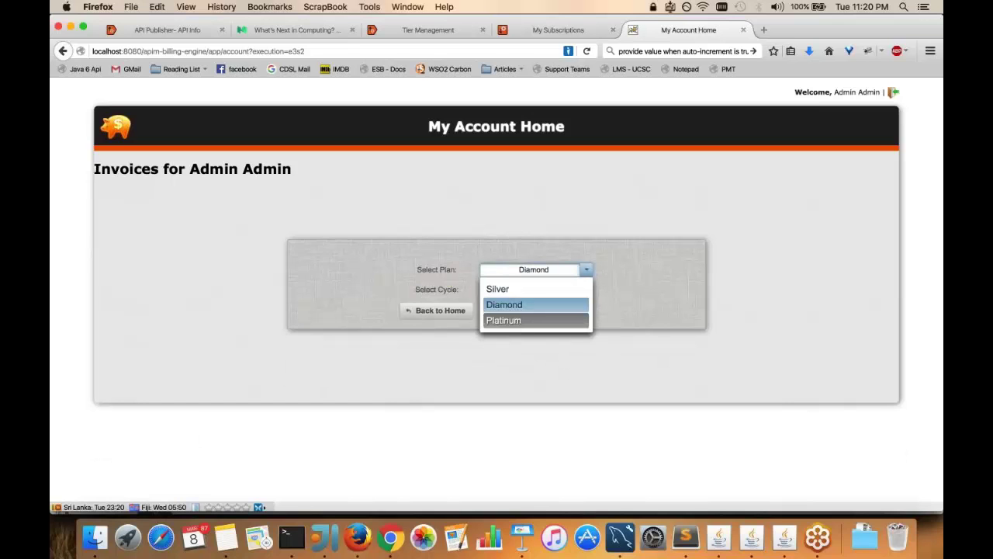
left_click(536, 320)
left_click(584, 269)
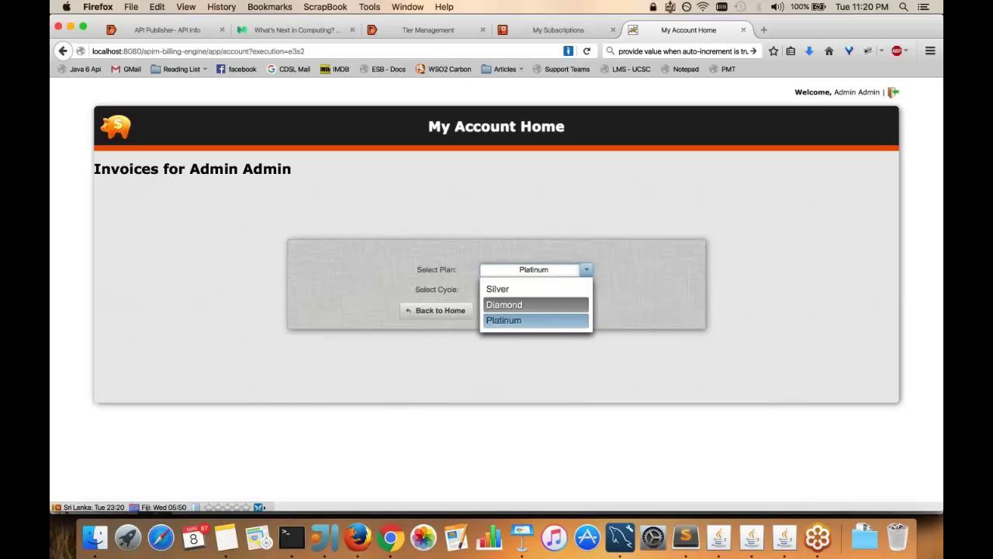
left_click(536, 304)
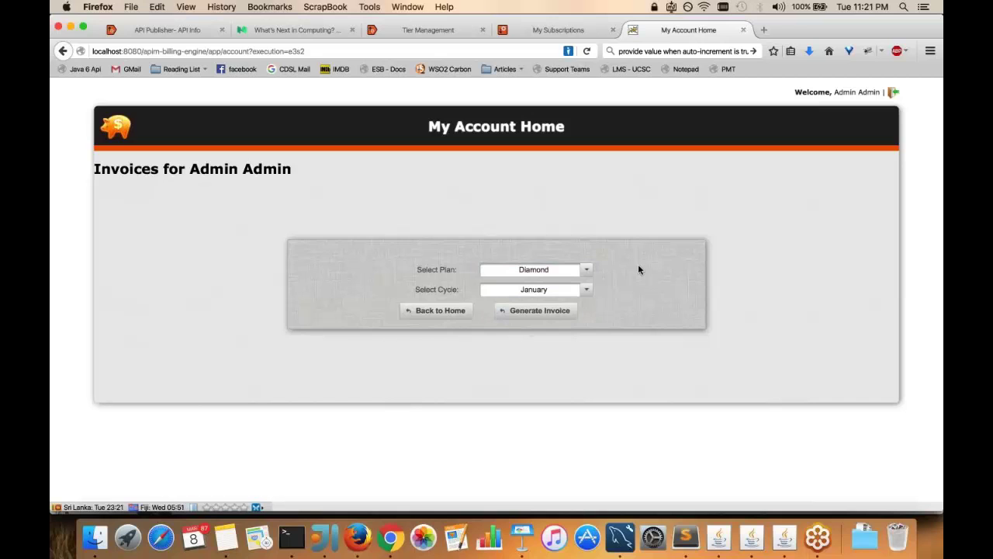
left_click(579, 291)
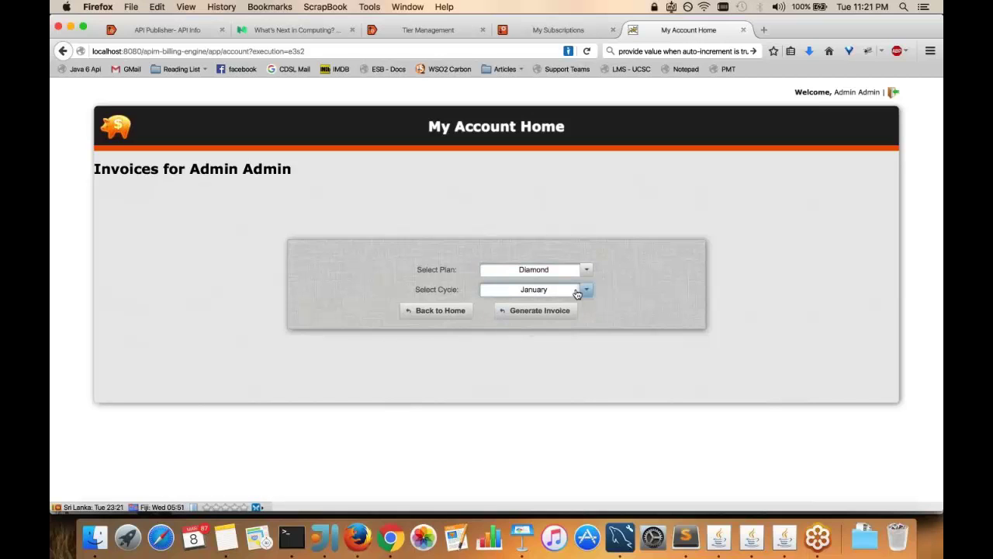
left_click(543, 324)
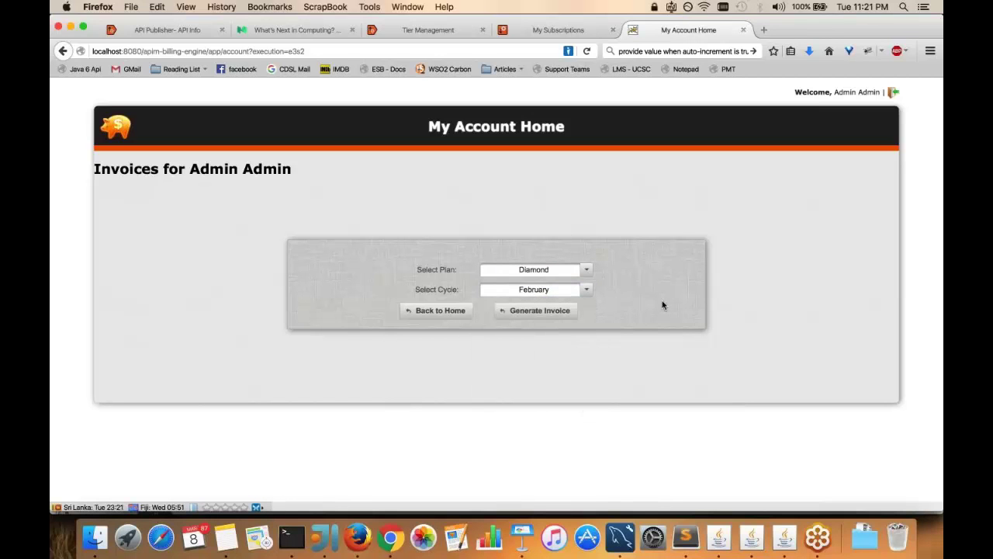
left_click(562, 315)
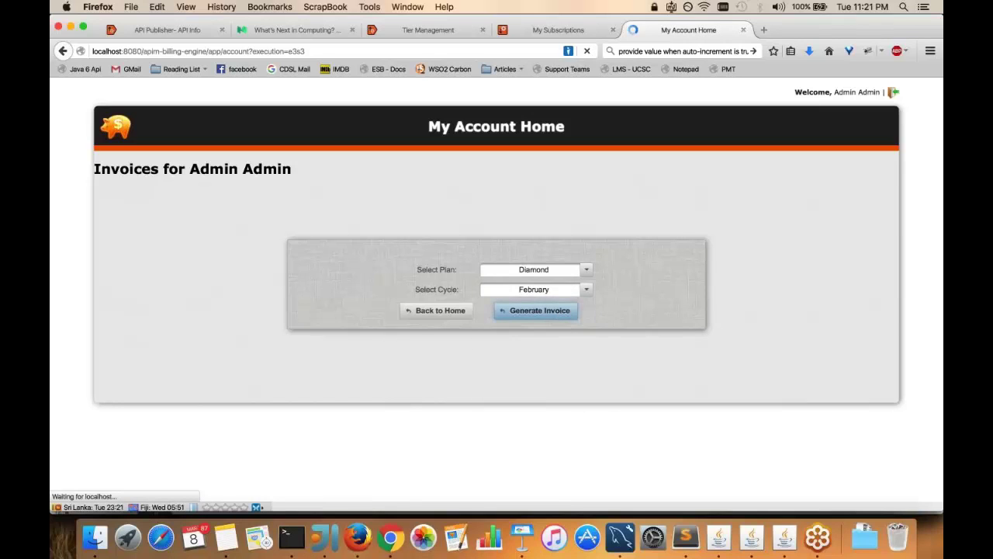
scroll(468, 373, "down", 2)
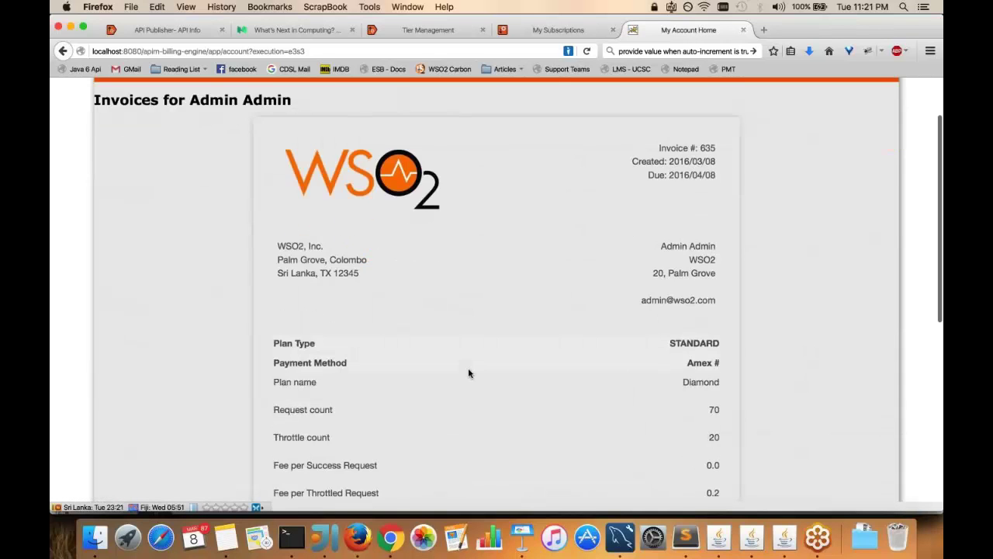
scroll(468, 374, "down", 5)
scroll(468, 373, "up", 3)
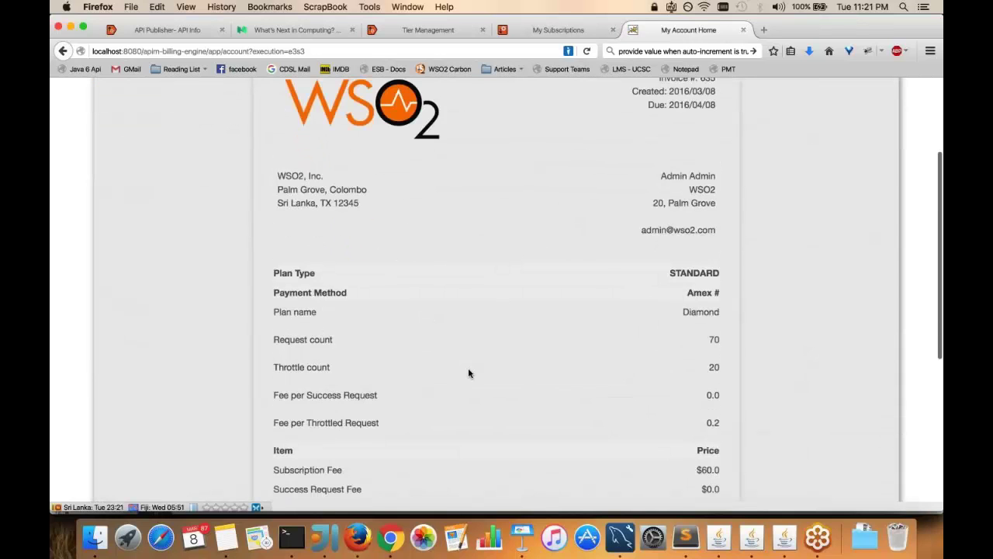
scroll(468, 373, "down", 6)
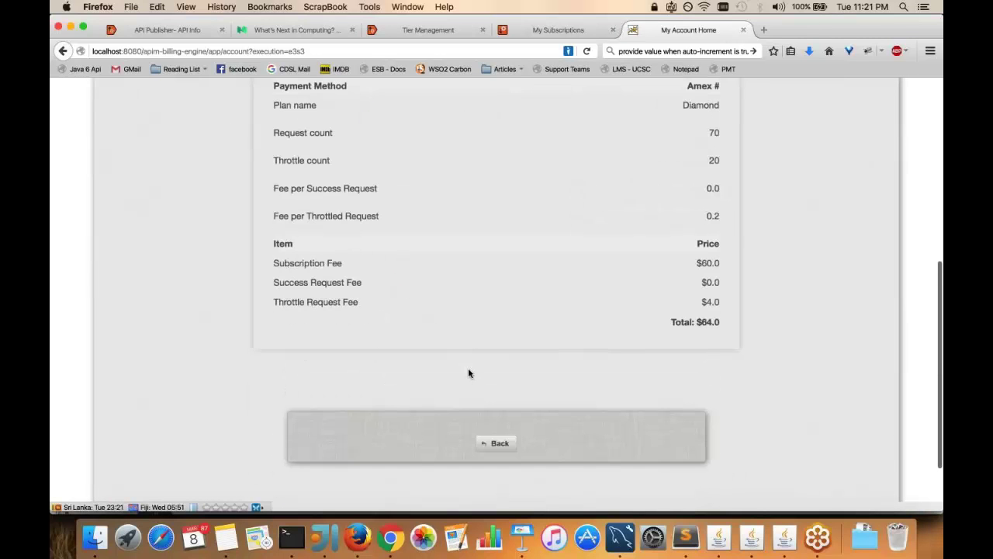
scroll(468, 373, "up", 3)
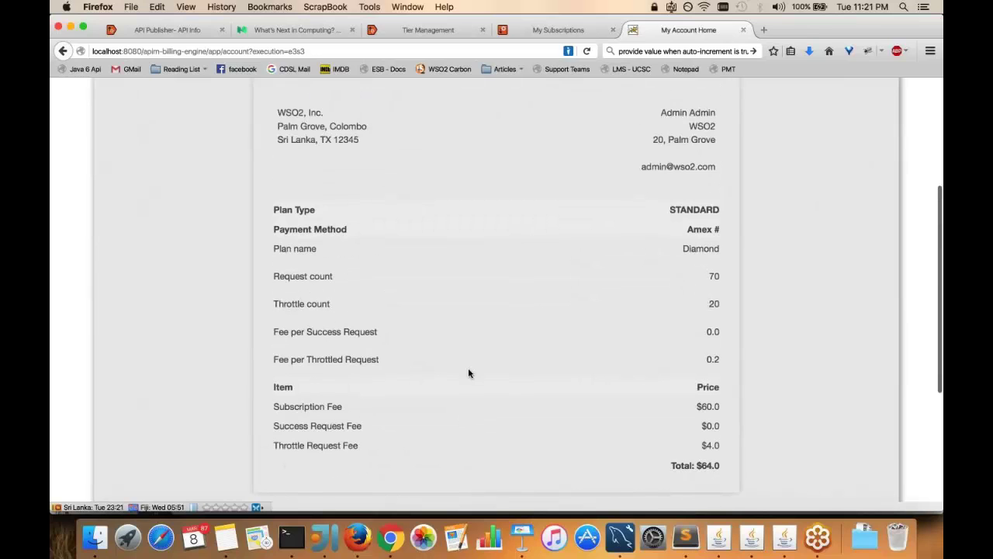
scroll(468, 373, "up", 2)
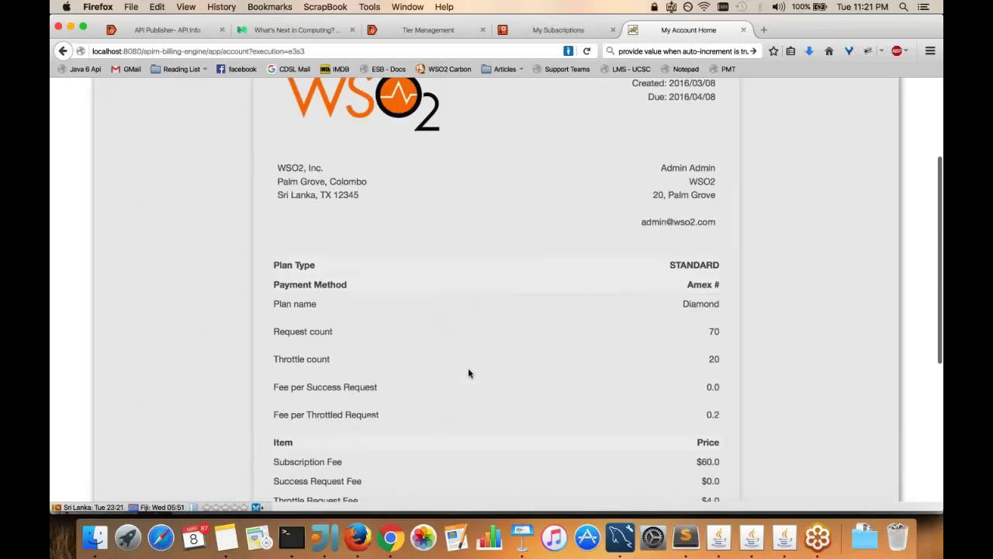
scroll(468, 374, "down", 3)
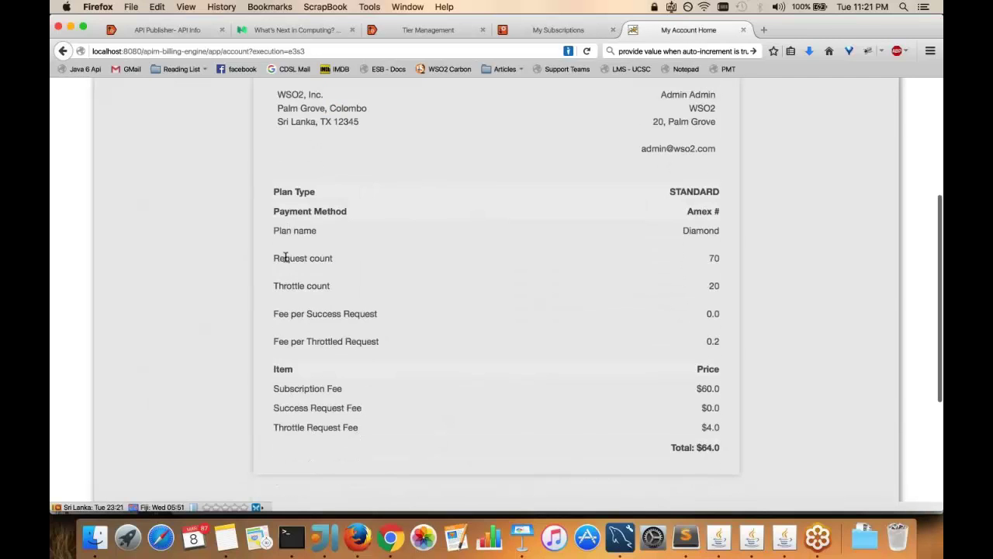
left_click_drag(284, 257, 365, 306)
left_click_drag(284, 285, 720, 286)
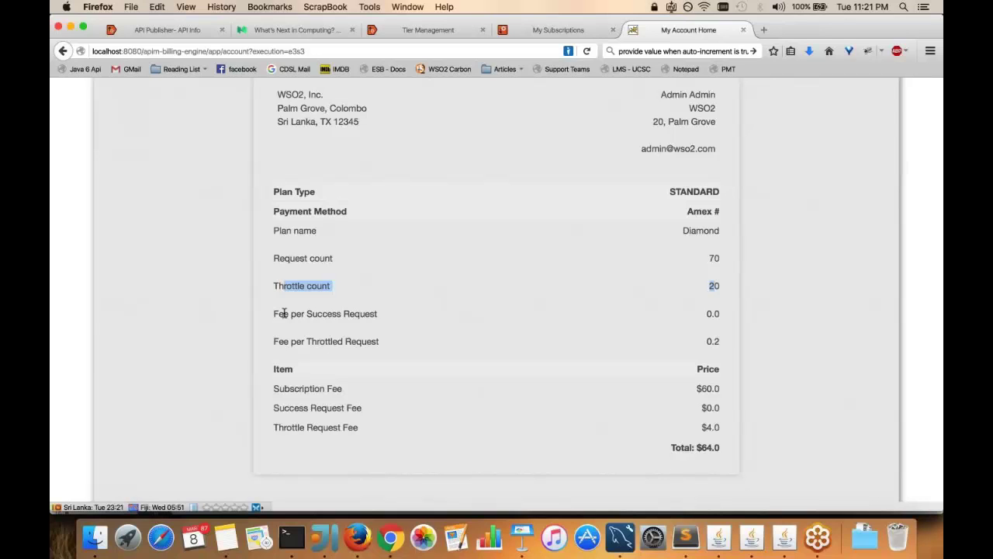
scroll(284, 313, "down", 1)
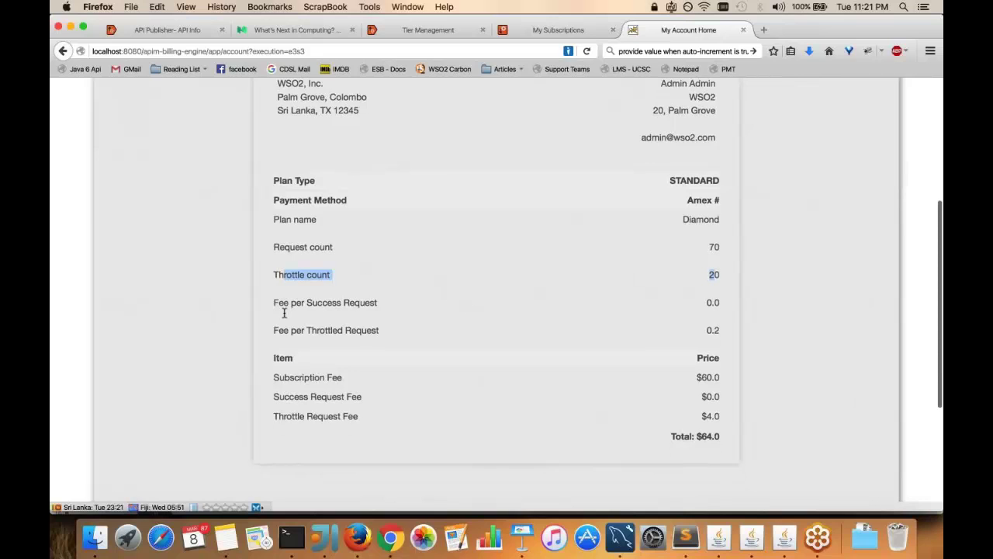
scroll(284, 313, "down", 3)
left_click_drag(277, 268, 714, 266)
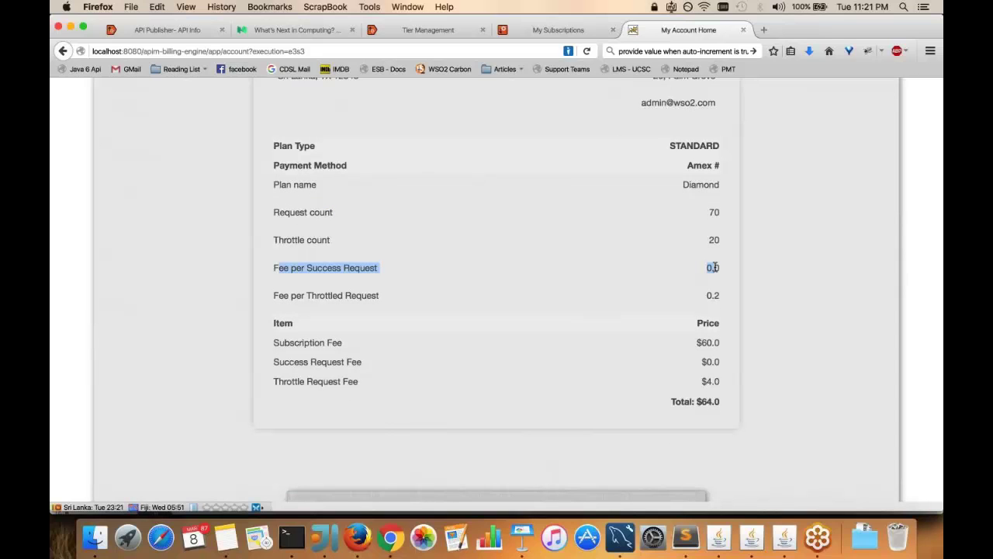
left_click_drag(277, 294, 395, 298)
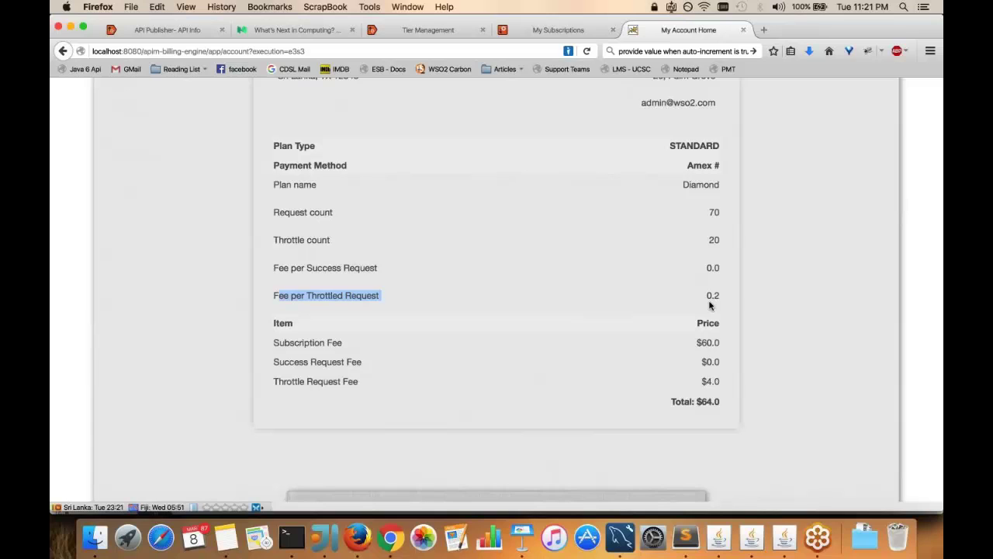
left_click(706, 401)
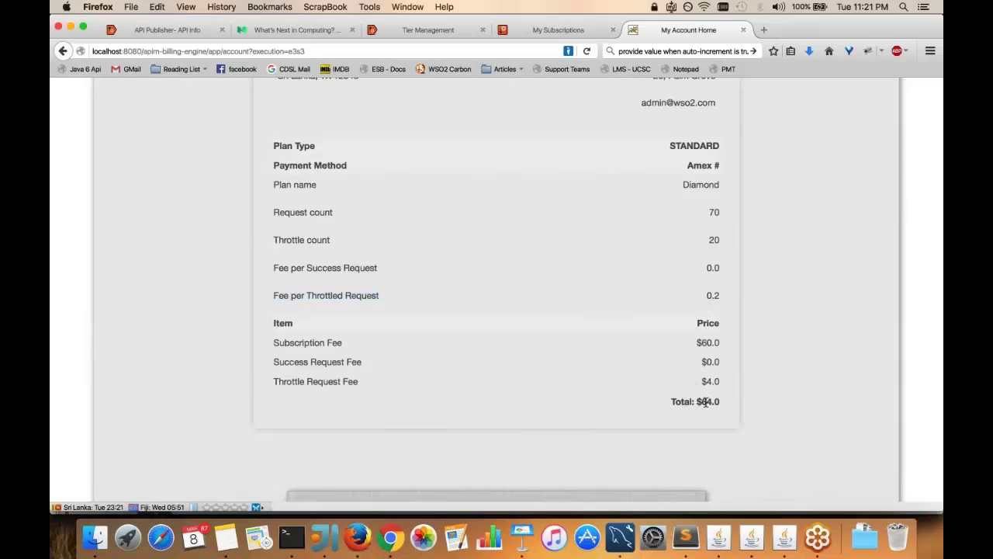
left_click_drag(684, 401, 716, 399)
scroll(551, 398, "up", 5)
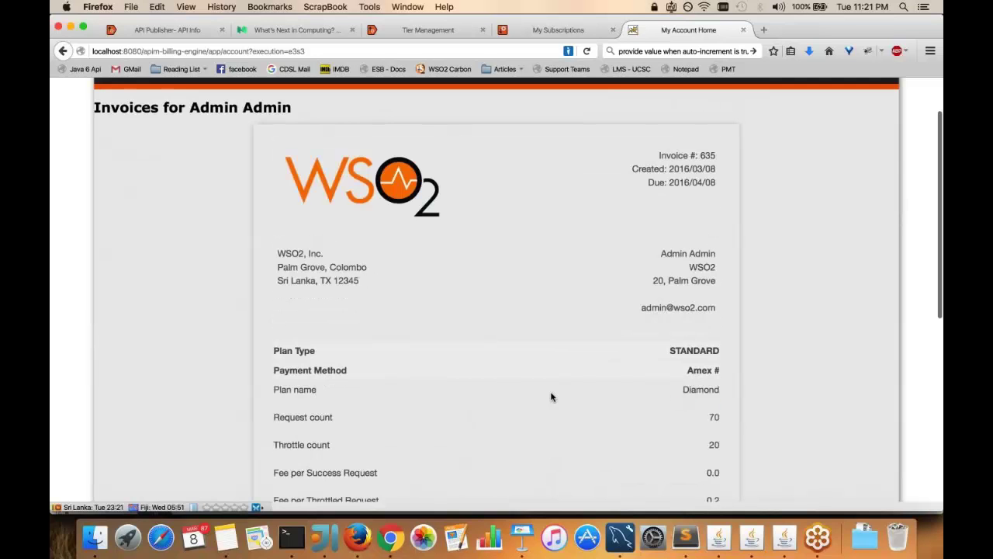
Return to the invoice form and generate an invoice for the Platinum plan with February as the cycle
scroll(551, 397, "down", 8)
left_click(492, 380)
left_click(516, 270)
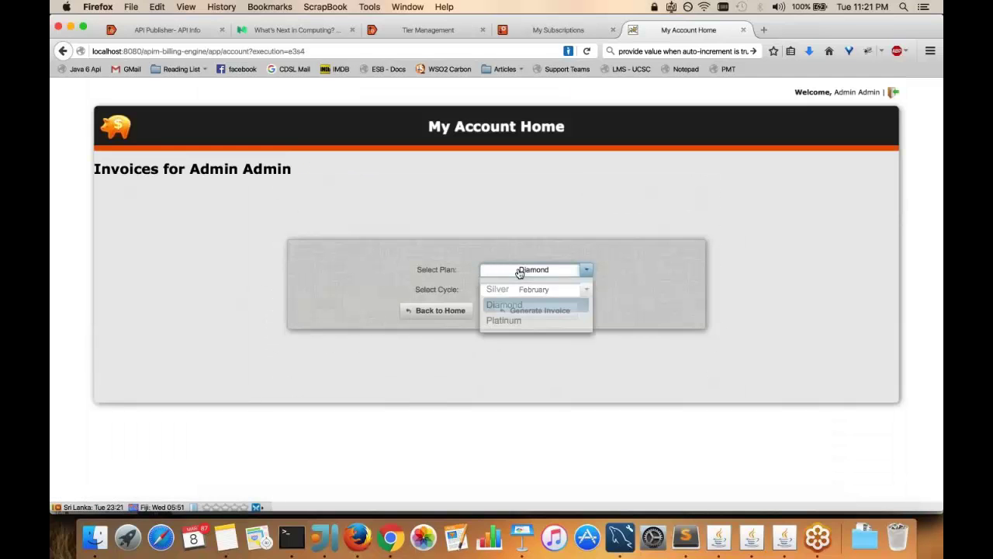
left_click(508, 321)
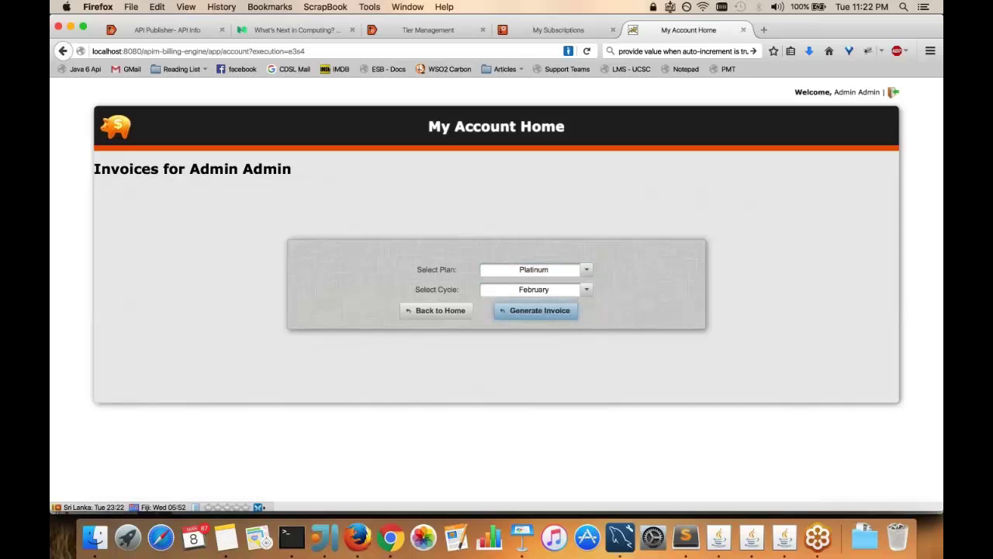
left_click(524, 313)
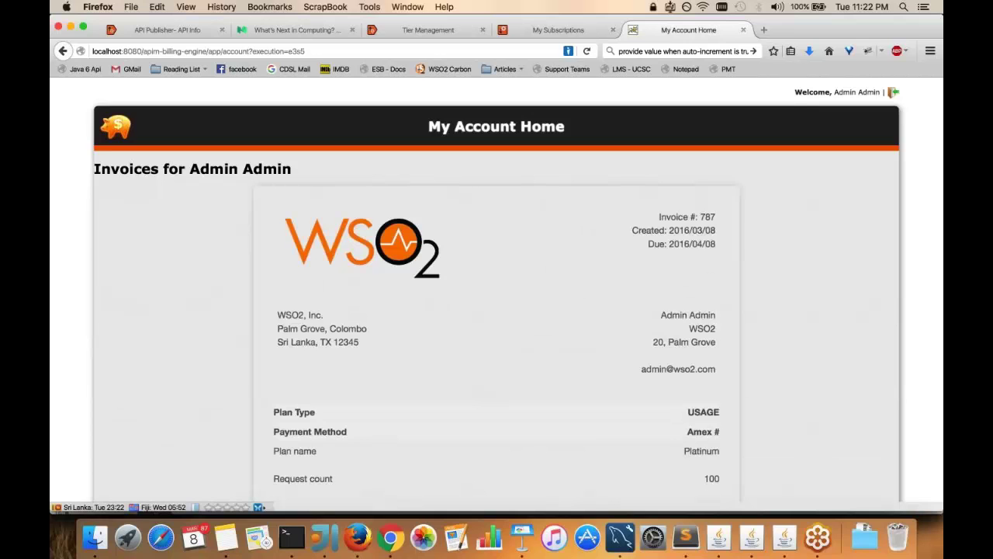
scroll(517, 287, "down", 1)
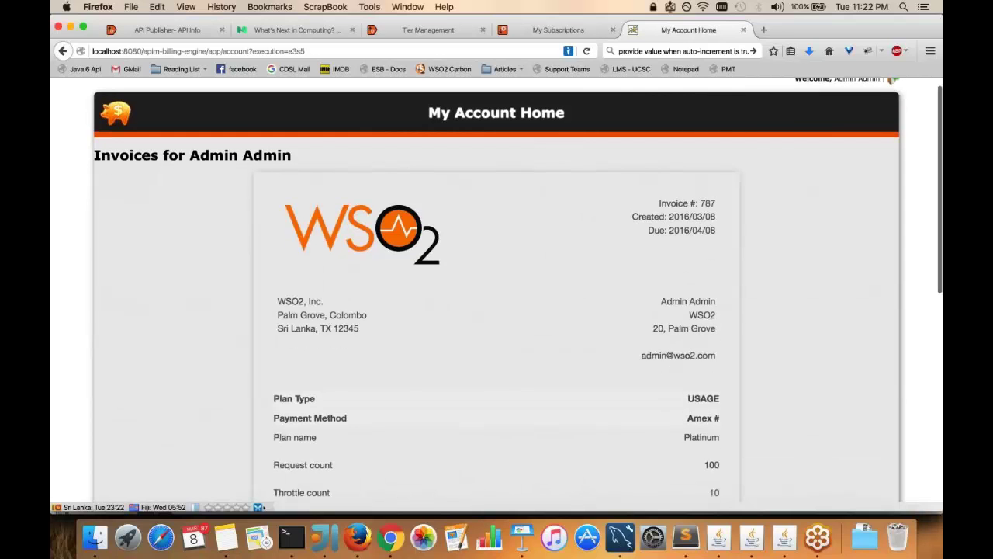
scroll(497, 295, "down", 5)
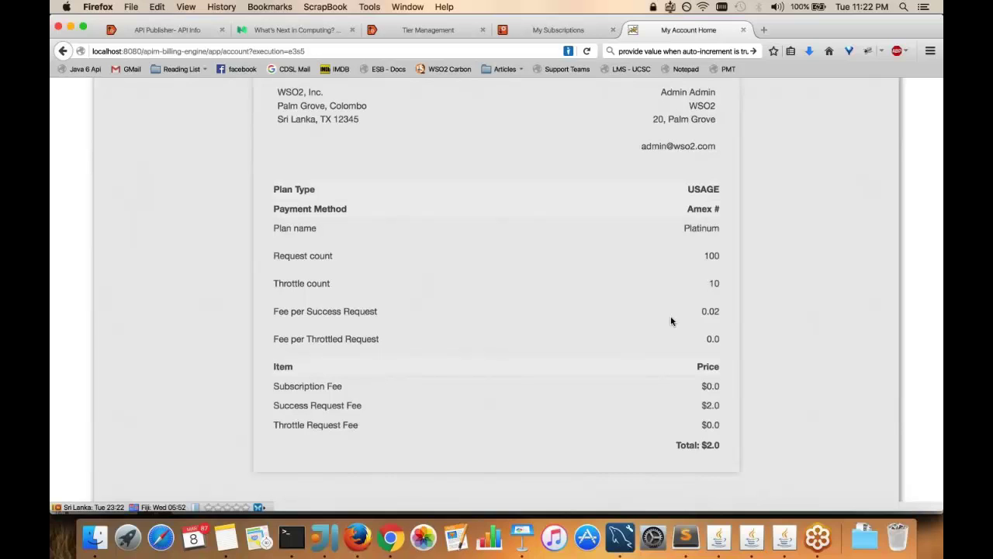
scroll(671, 321, "down", 1)
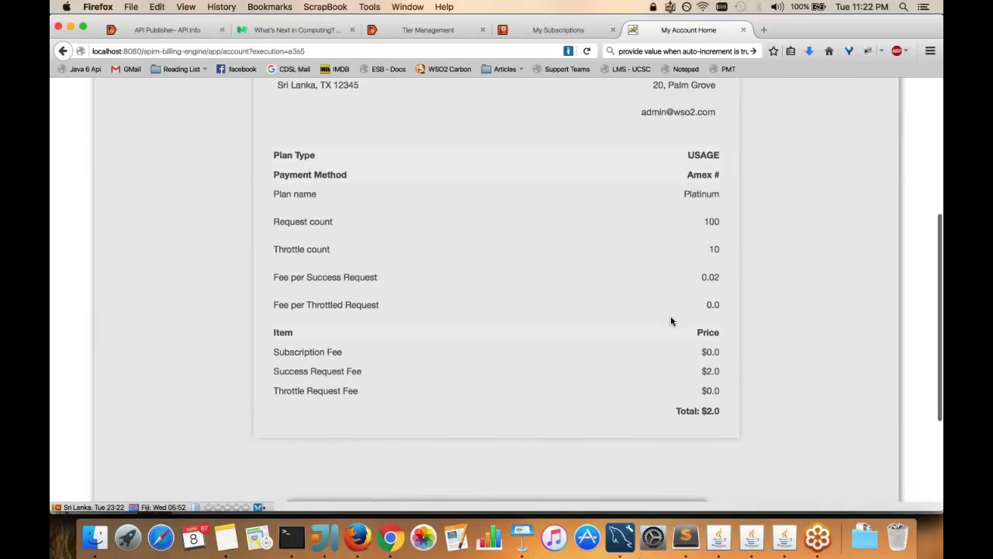
scroll(706, 272, "down", 1)
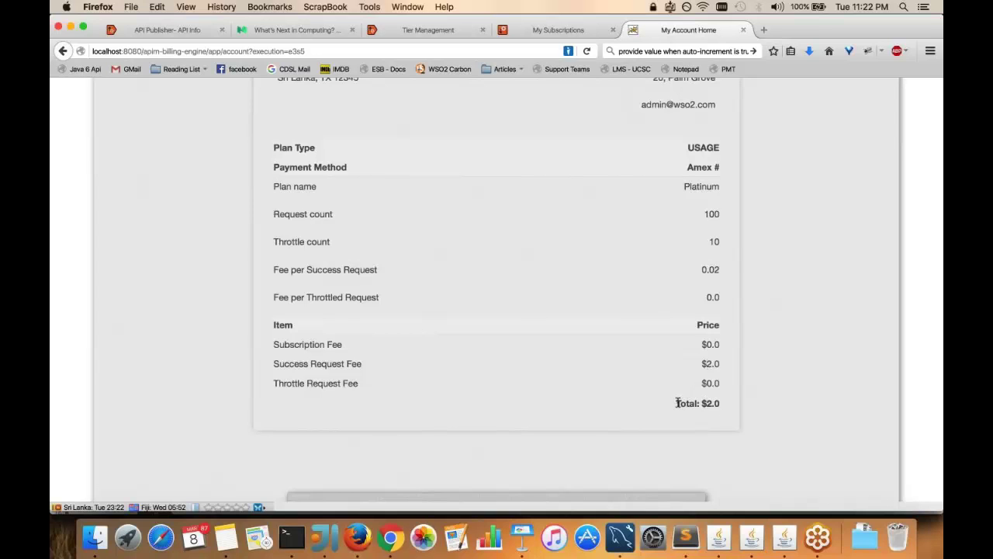
scroll(676, 402, "up", 3)
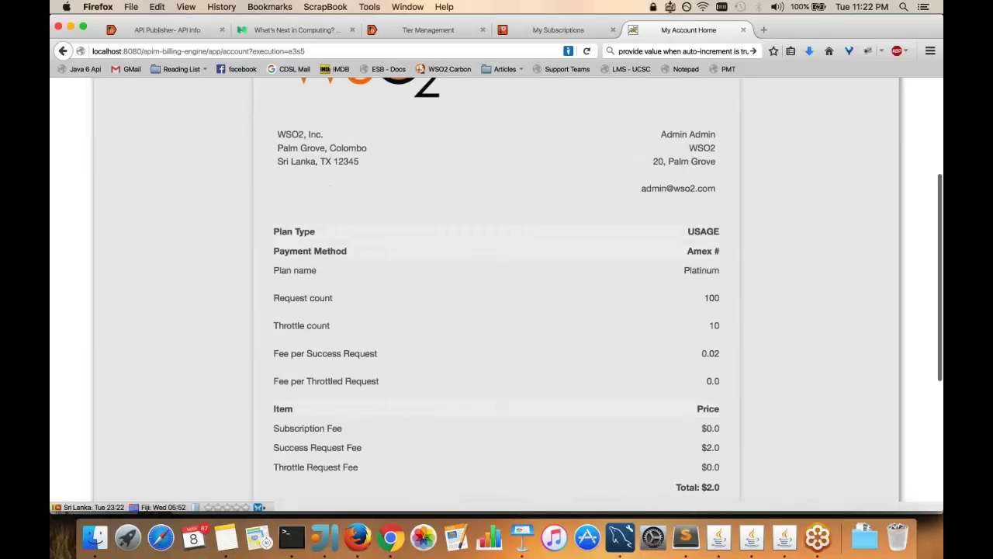
scroll(496, 295, "down", 3)
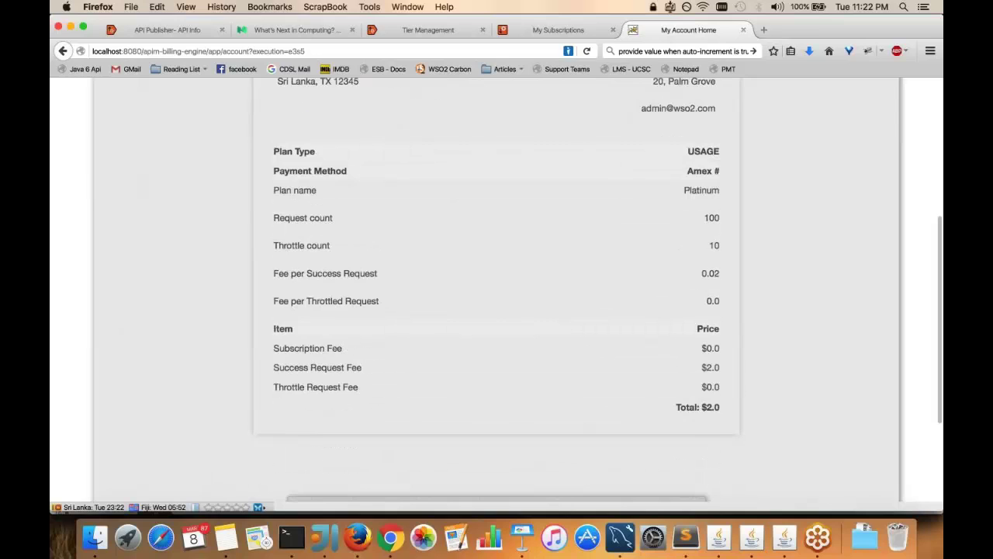